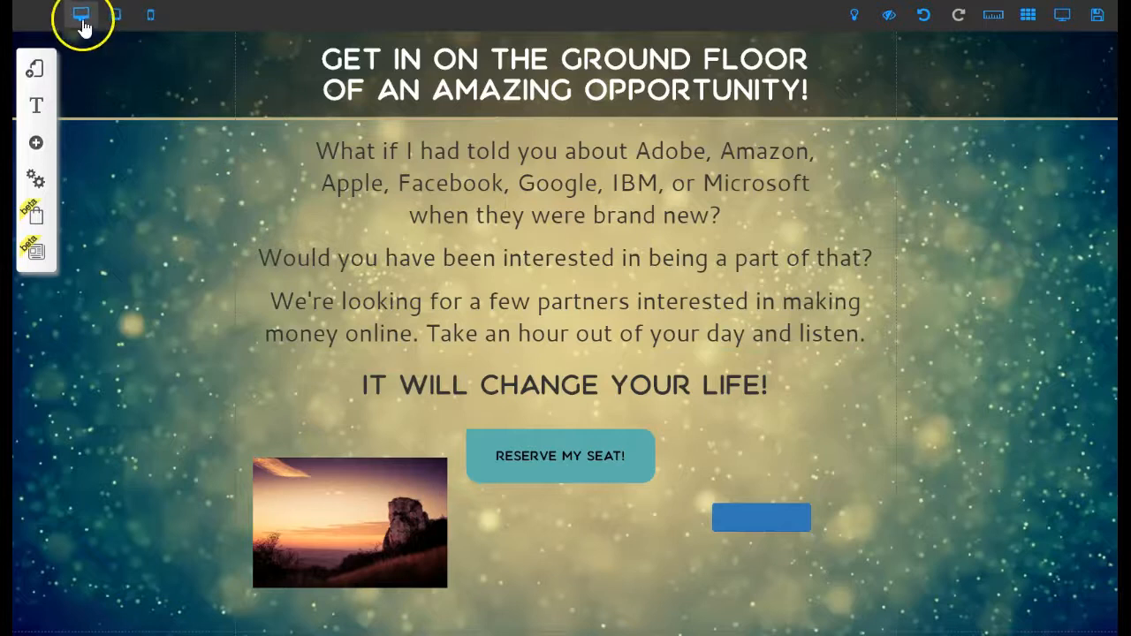
# Step: Add a Facebook Recommend button from the Social elements and place it below the Reserve My Seat button
pyautogui.scroll(-1, 507, 326)
pyautogui.click(32, 143)
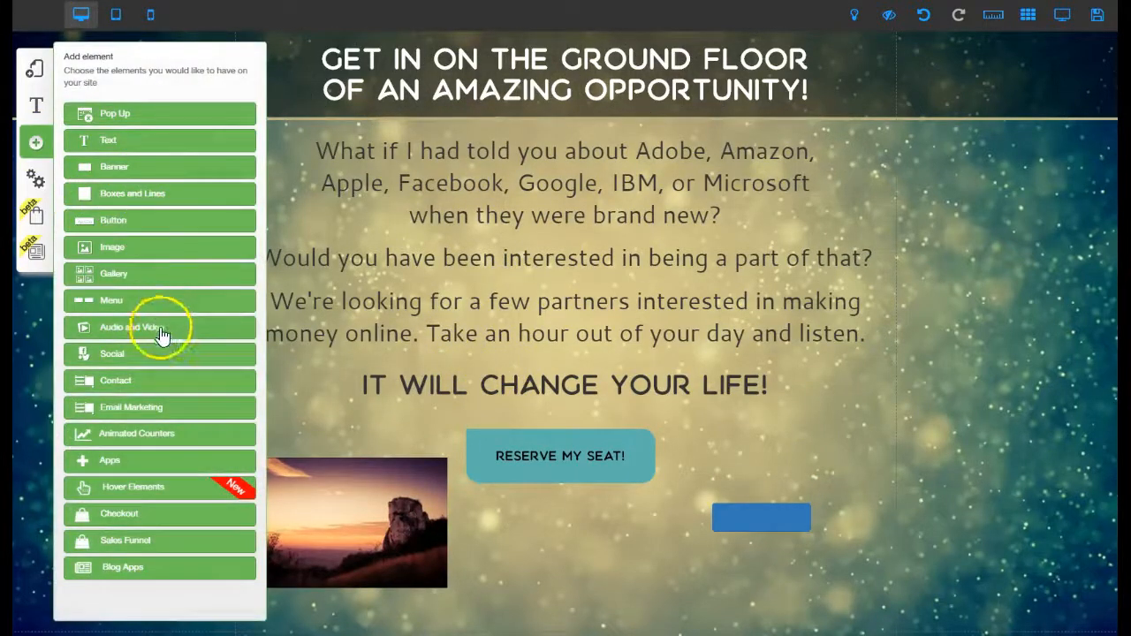
pyautogui.click(150, 358)
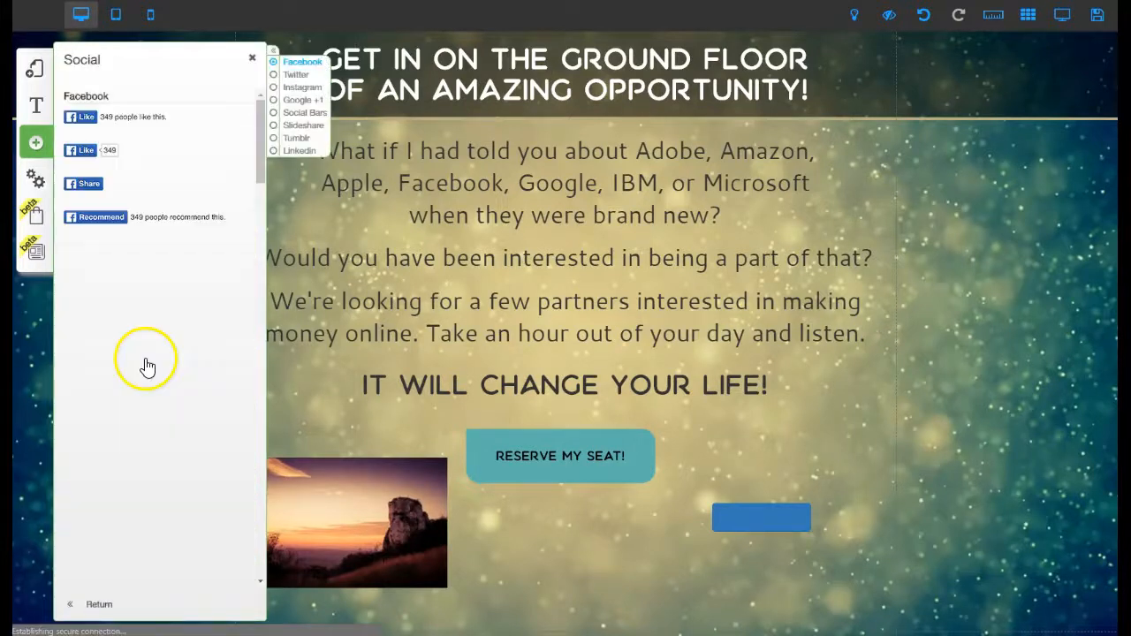
pyautogui.click(161, 221)
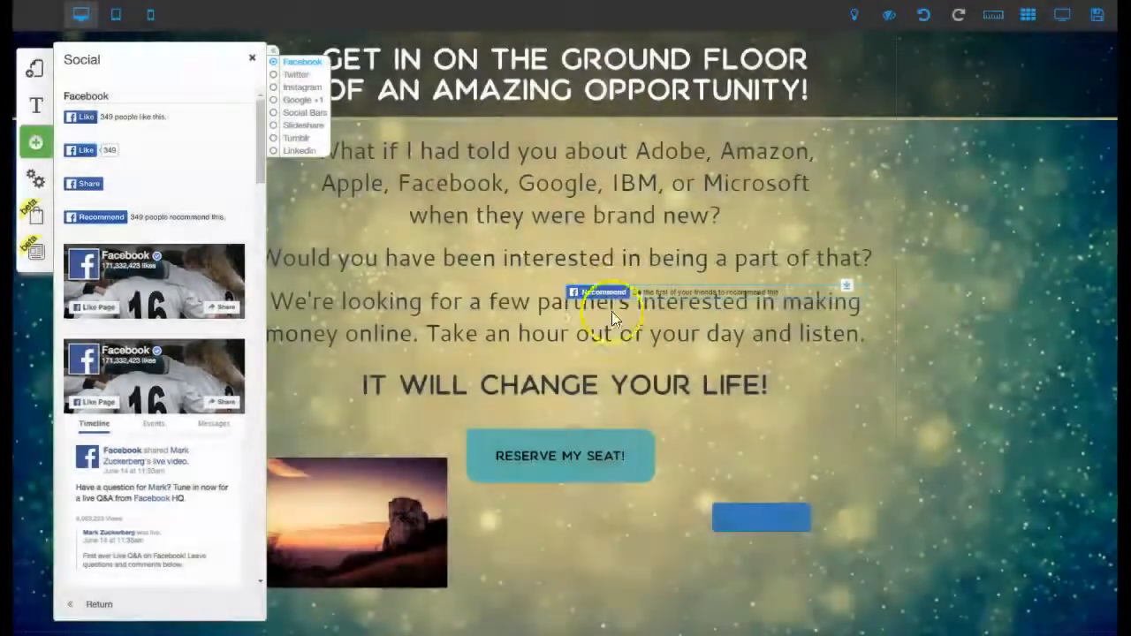
pyautogui.moveTo(654, 294); pyautogui.dragTo(587, 579)
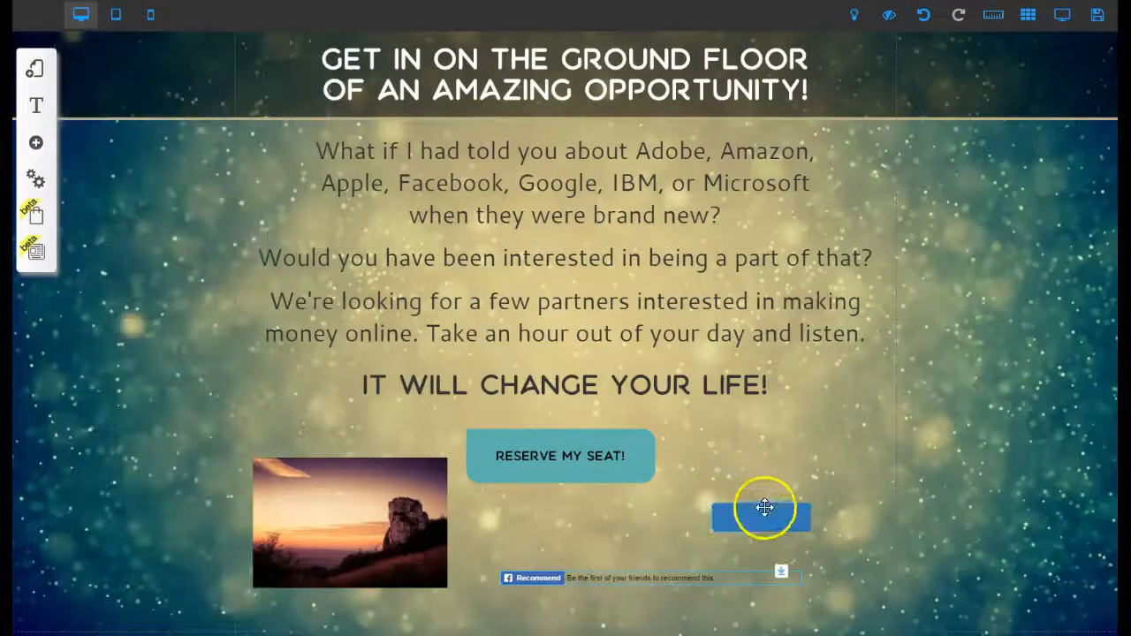
# Step: Nudge the blue button and the sunset image slightly upward, and widen the blue button on both sides
pyautogui.moveTo(767, 508); pyautogui.dragTo(763, 491)
pyautogui.moveTo(394, 514); pyautogui.dragTo(392, 506)
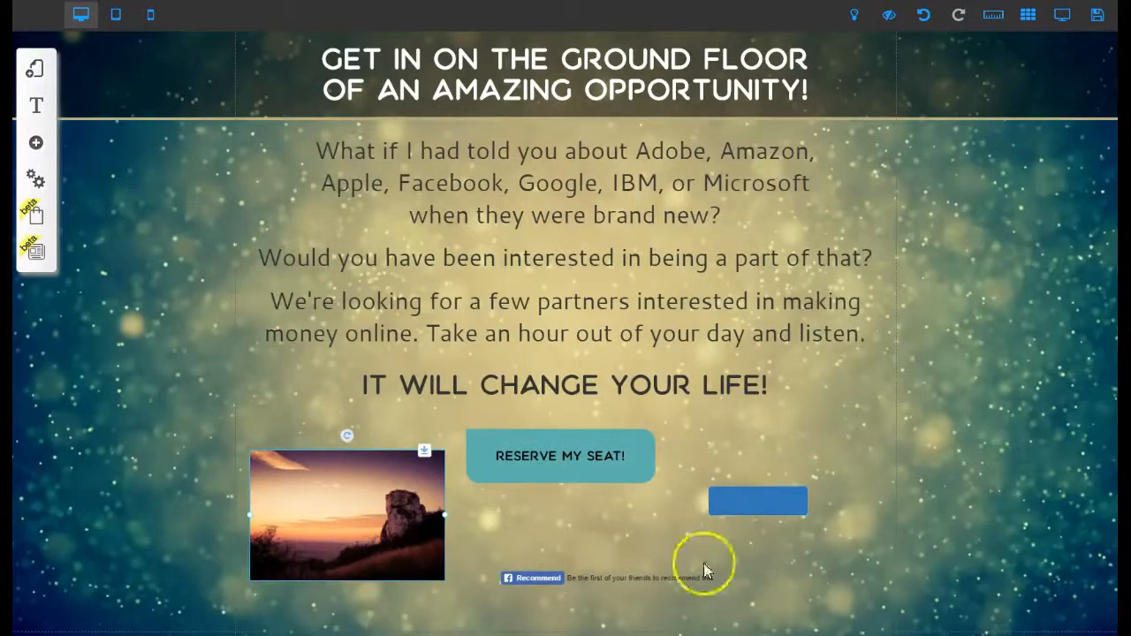
pyautogui.moveTo(353, 487); pyautogui.dragTo(353, 479)
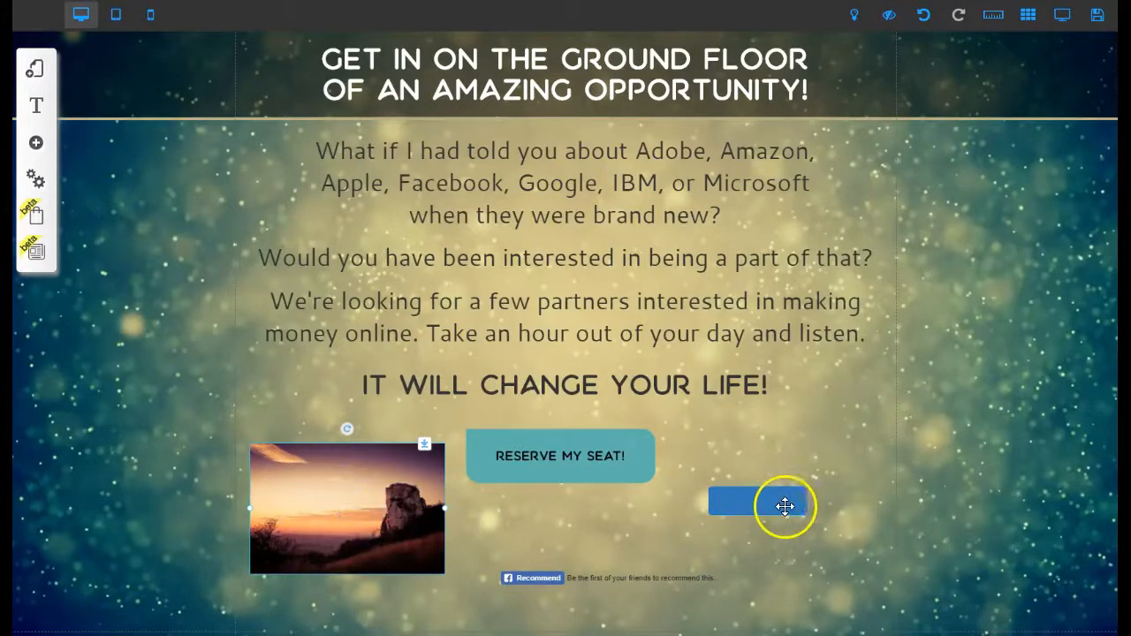
pyautogui.moveTo(709, 502); pyautogui.dragTo(683, 501)
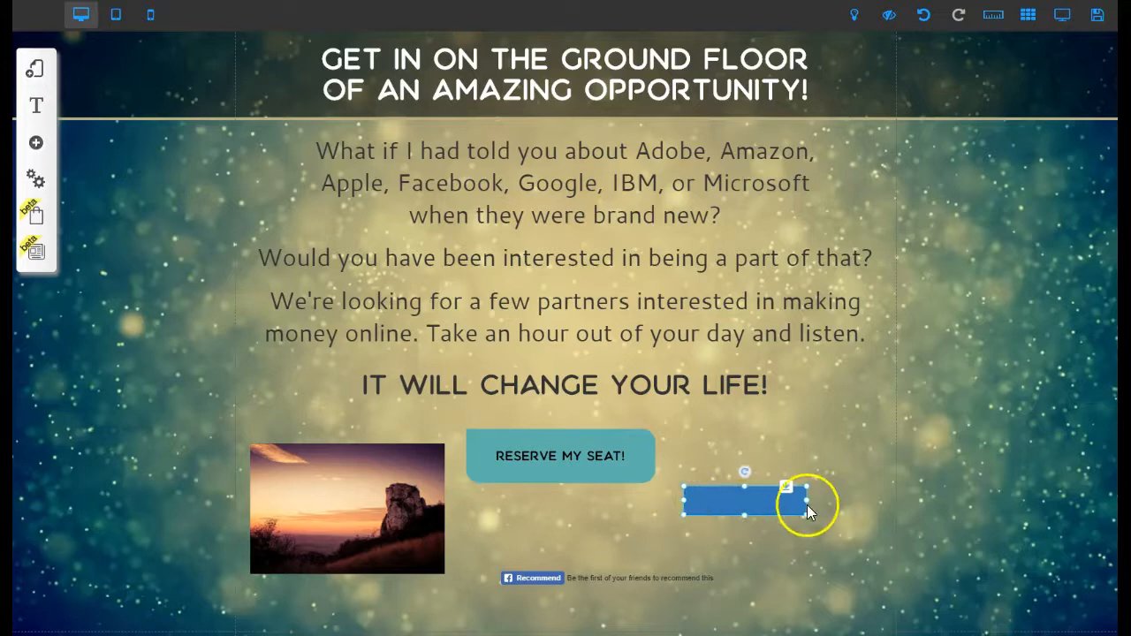
pyautogui.moveTo(806, 500); pyautogui.dragTo(863, 504)
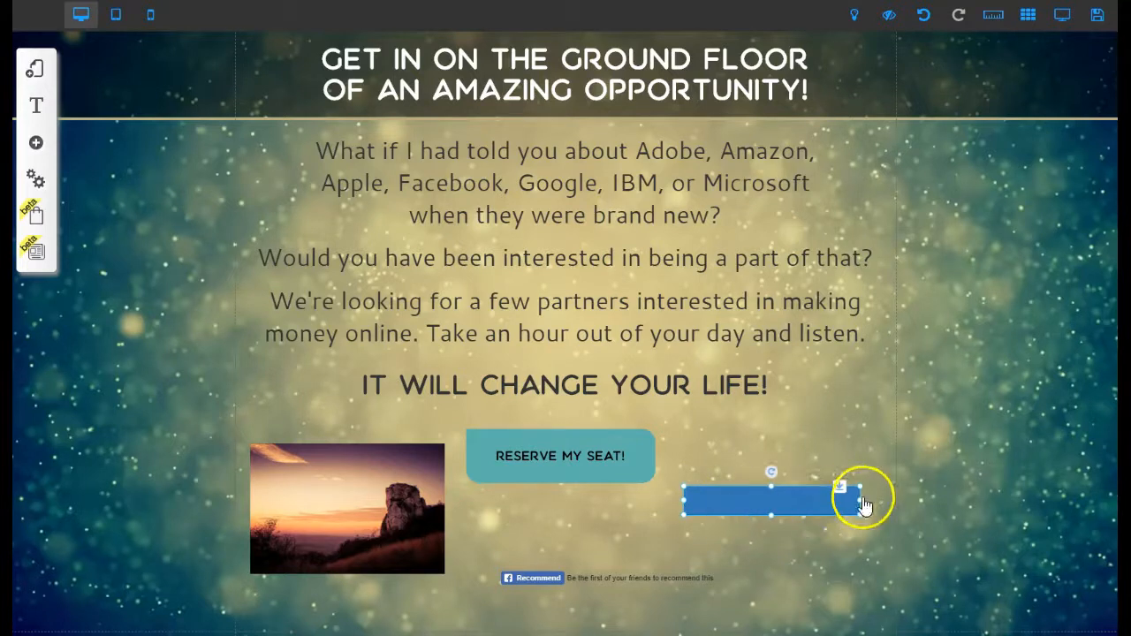
# Step: Add a text element in the second title style over the blue button and narrow its box to about half its width
pyautogui.click(37, 152)
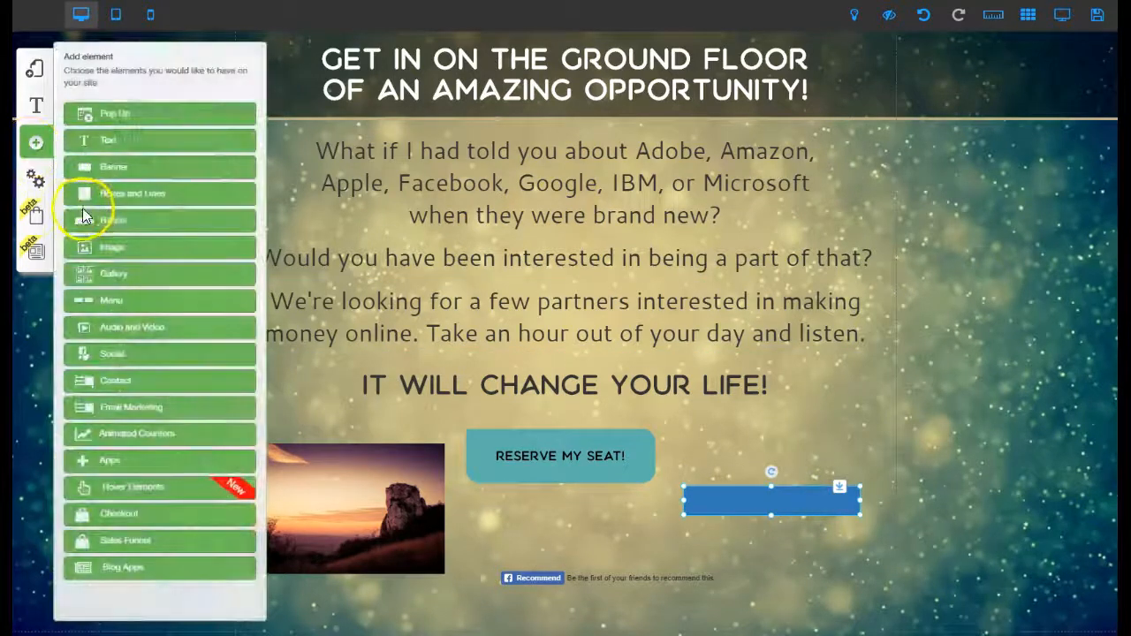
pyautogui.click(100, 149)
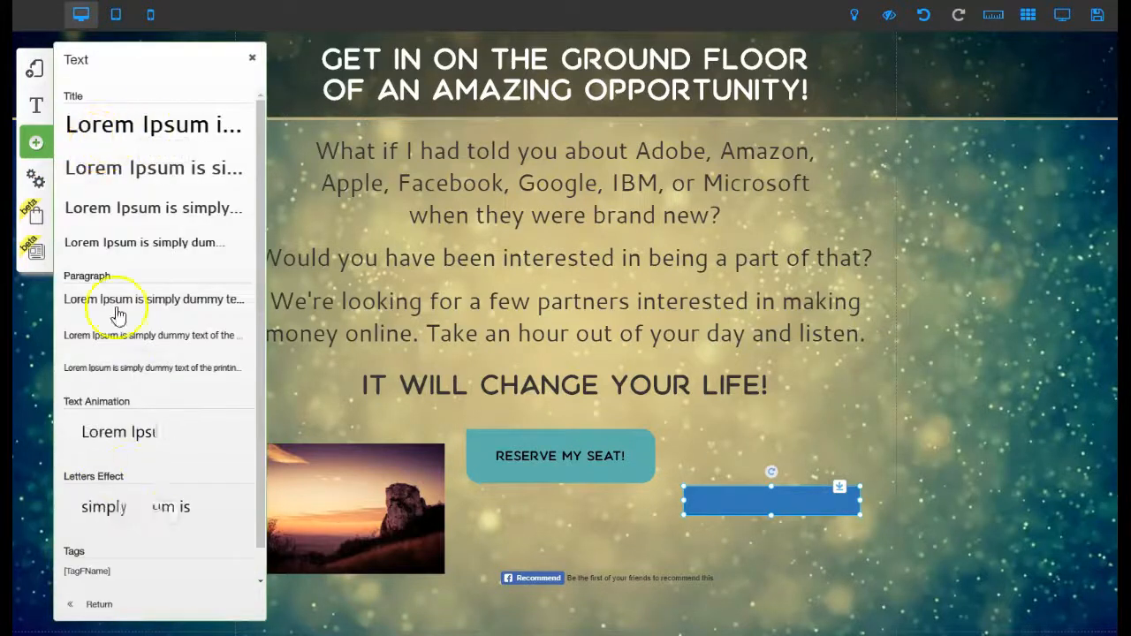
pyautogui.click(132, 172)
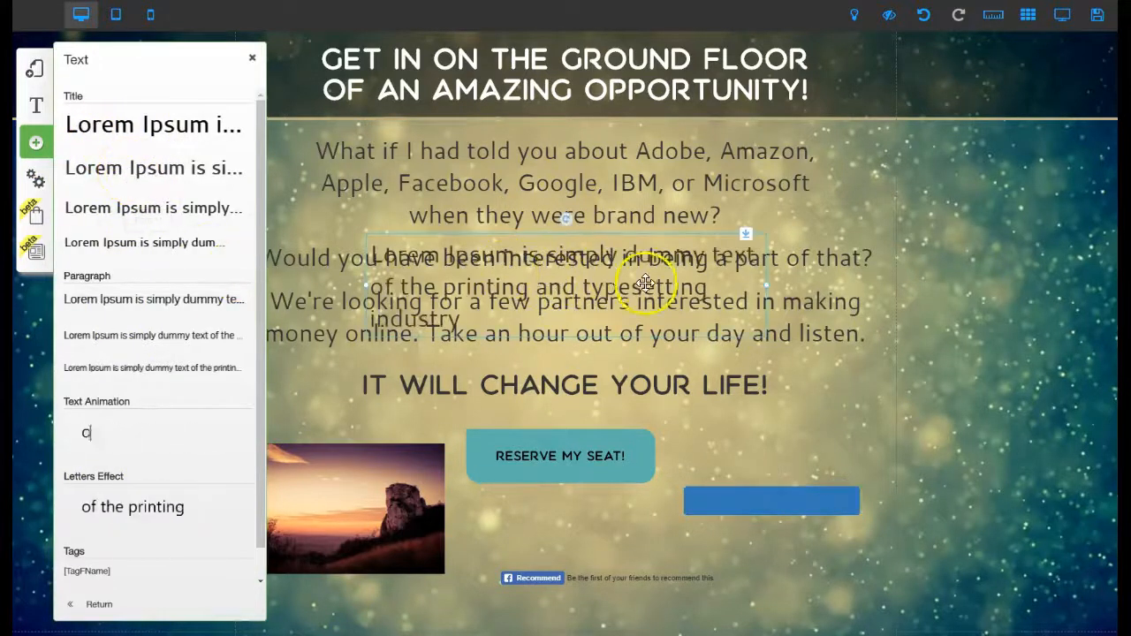
pyautogui.moveTo(566, 257); pyautogui.dragTo(839, 396)
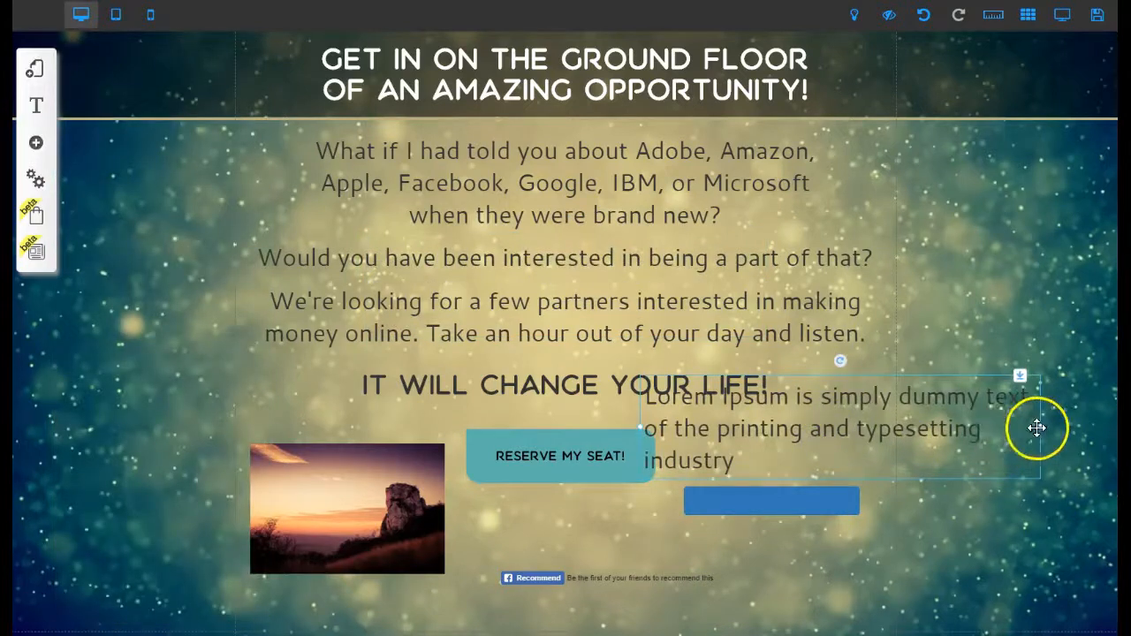
pyautogui.moveTo(1040, 433); pyautogui.dragTo(843, 445)
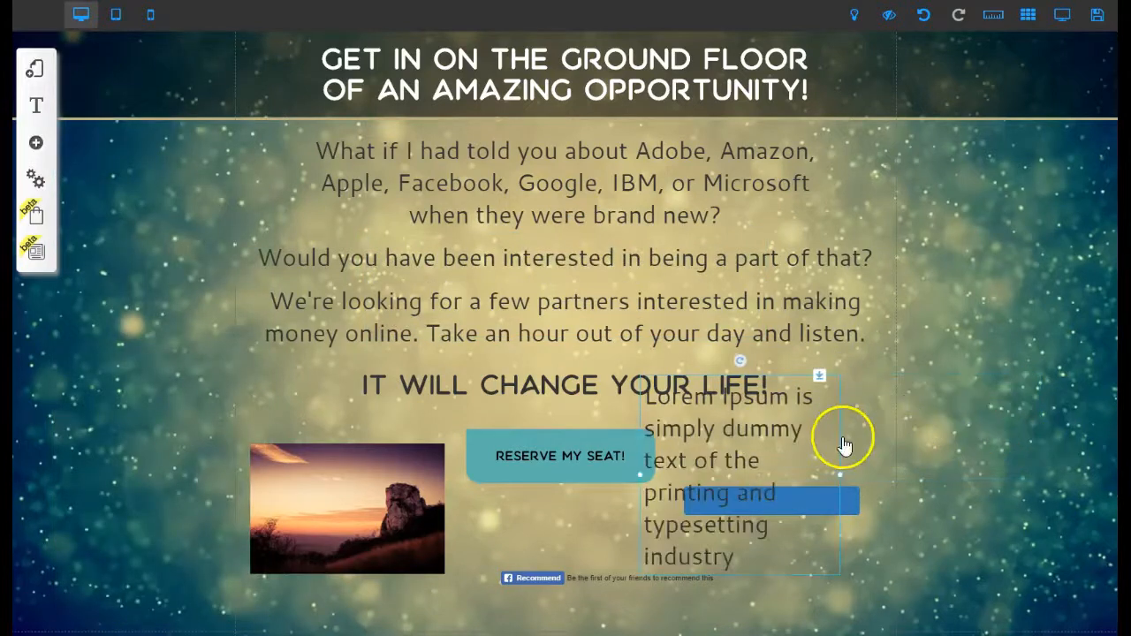
# Step: Set the new Lorem Ipsum text to size 20 and place it between the Reserve My Seat and Facebook Recommend buttons
pyautogui.doubleClick(702, 430)
pyautogui.moveTo(651, 392); pyautogui.dragTo(786, 565)
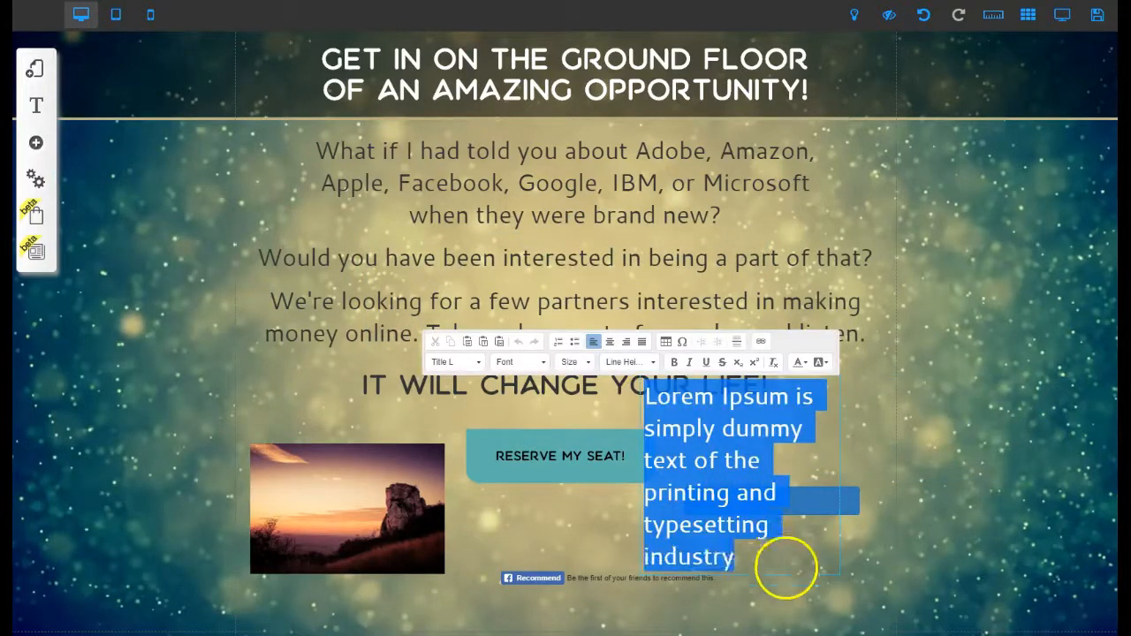
pyautogui.click(575, 362)
pyautogui.click(575, 475)
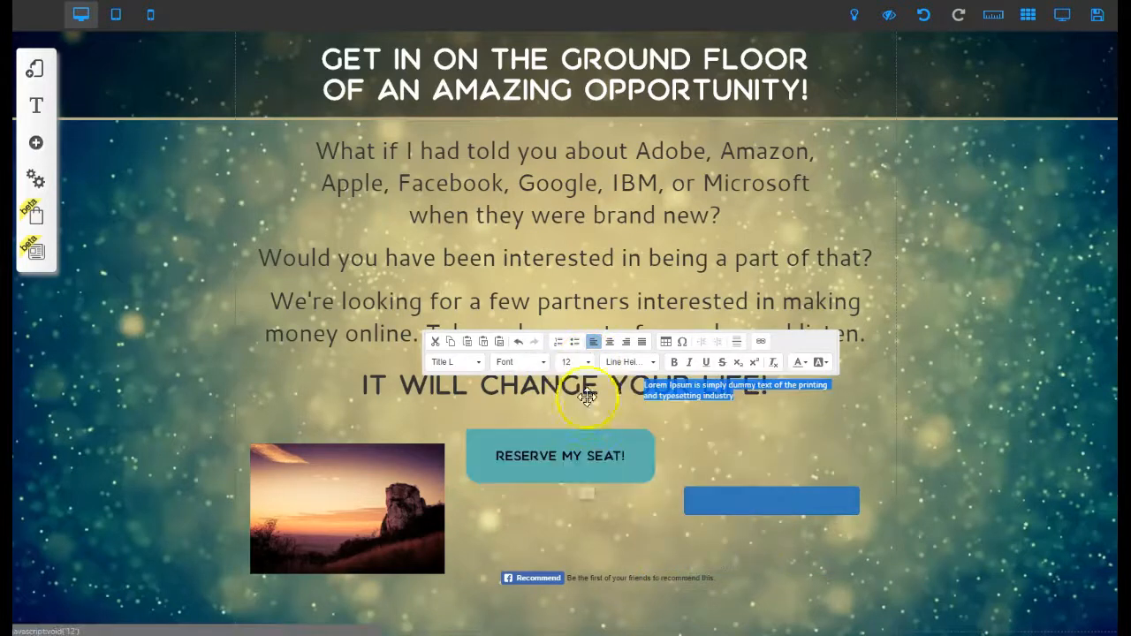
pyautogui.click(574, 362)
pyautogui.click(576, 430)
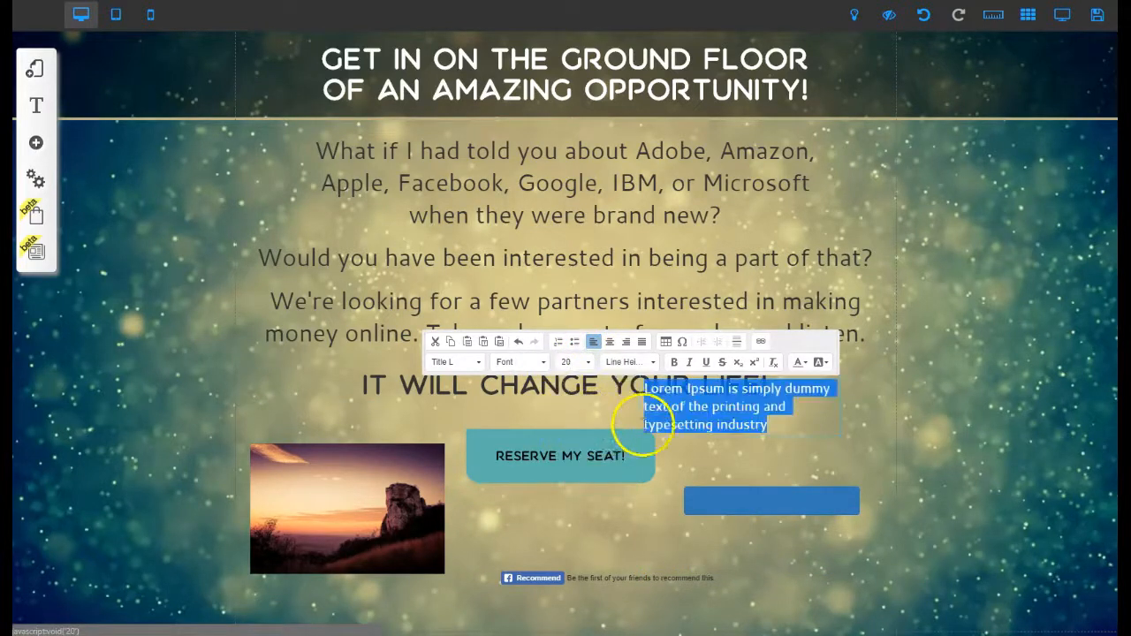
pyautogui.click(934, 383)
pyautogui.moveTo(770, 403); pyautogui.dragTo(585, 523)
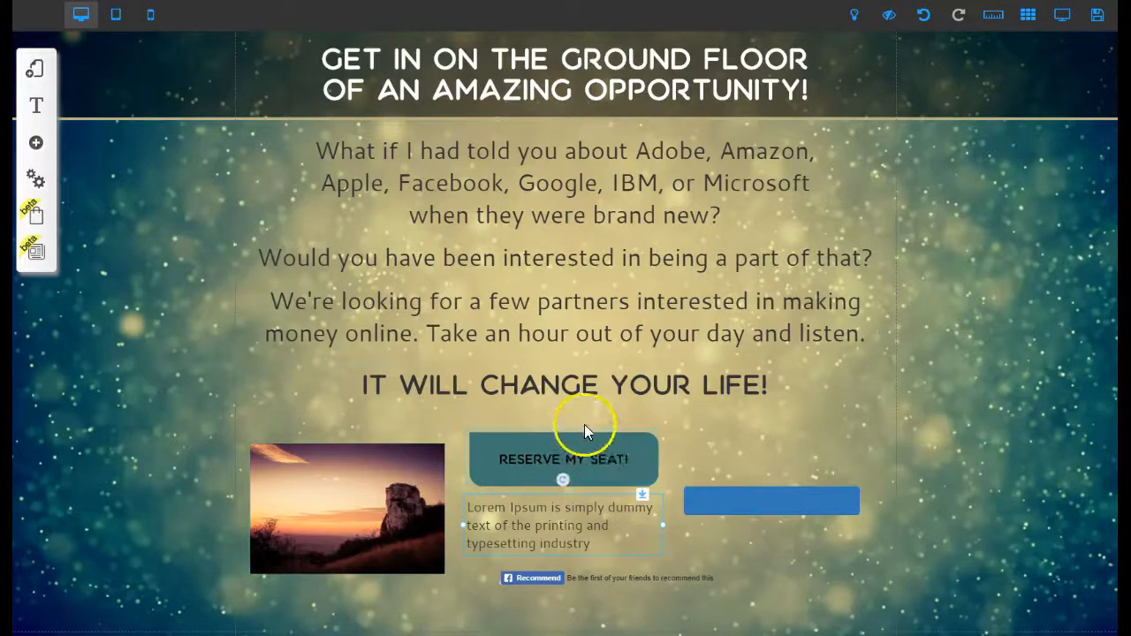
# Step: View the tablet layout, switch to the mobile layout, and reposition the stray Lorem Ipsum text and blue button lower beside the phone frame
pyautogui.click(116, 19)
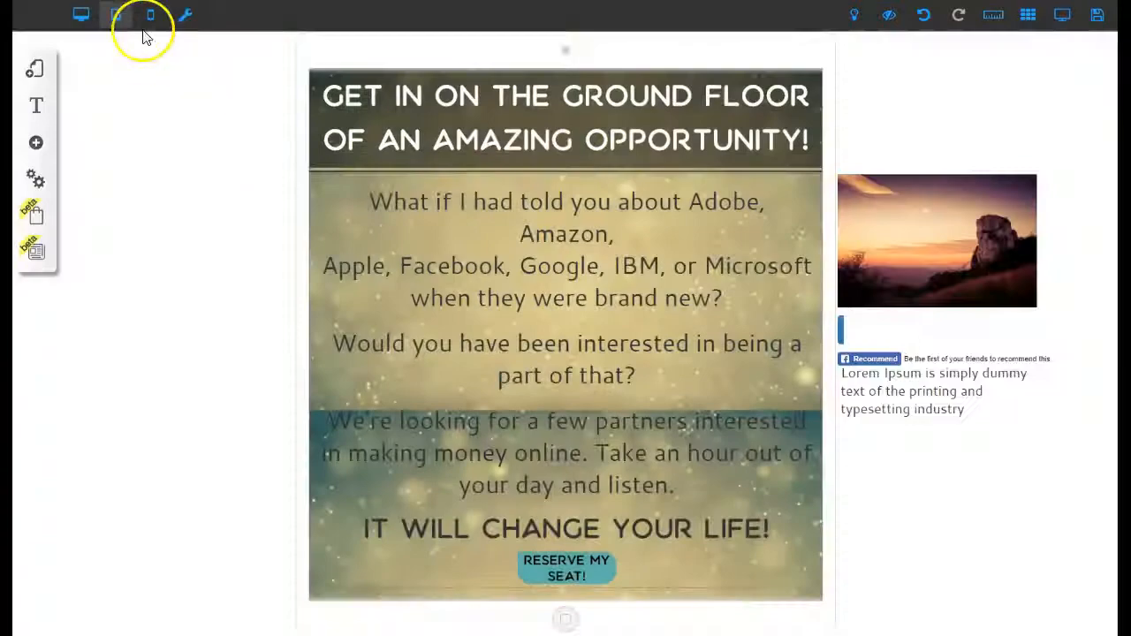
pyautogui.click(148, 19)
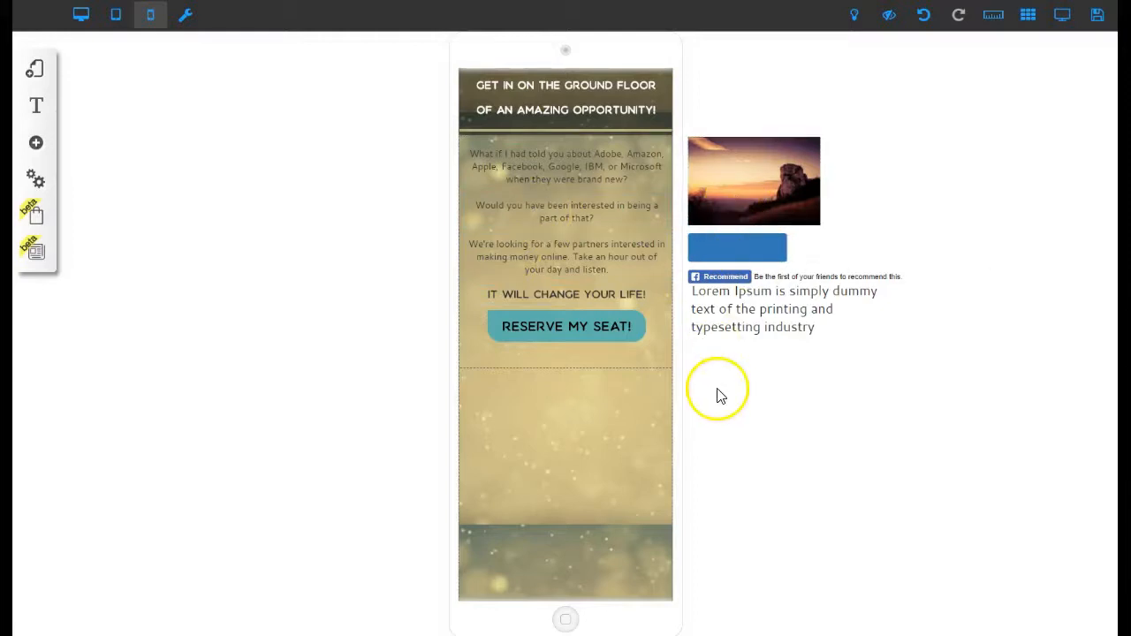
pyautogui.moveTo(727, 316); pyautogui.dragTo(778, 341)
pyautogui.moveTo(732, 249); pyautogui.dragTo(783, 265)
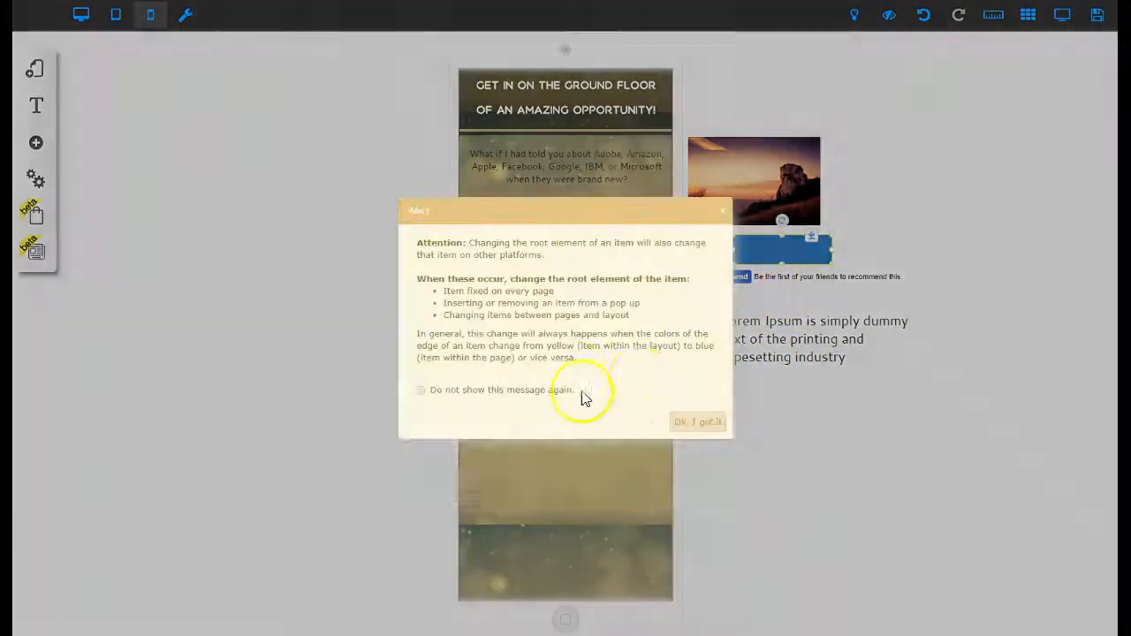
pyautogui.click(697, 484)
pyautogui.moveTo(562, 414); pyautogui.dragTo(560, 433)
pyautogui.scroll(2, 563, 417)
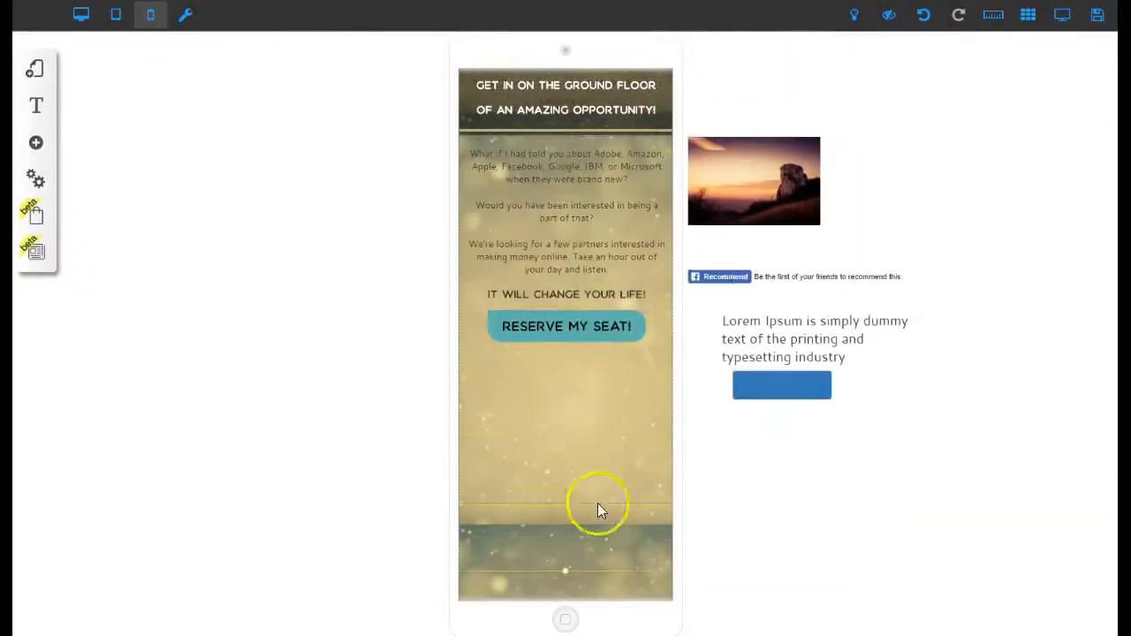
# Step: Clear the mobile layout with the Littering Elements adjustment, and refit its content with the All adjustment
pyautogui.click(185, 15)
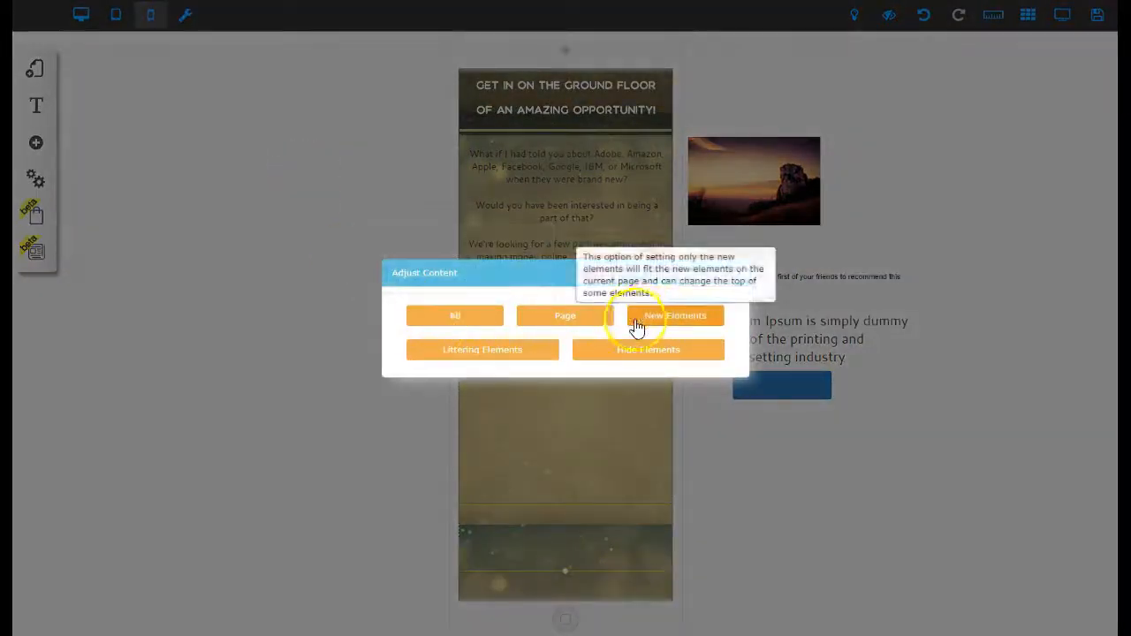
pyautogui.click(482, 353)
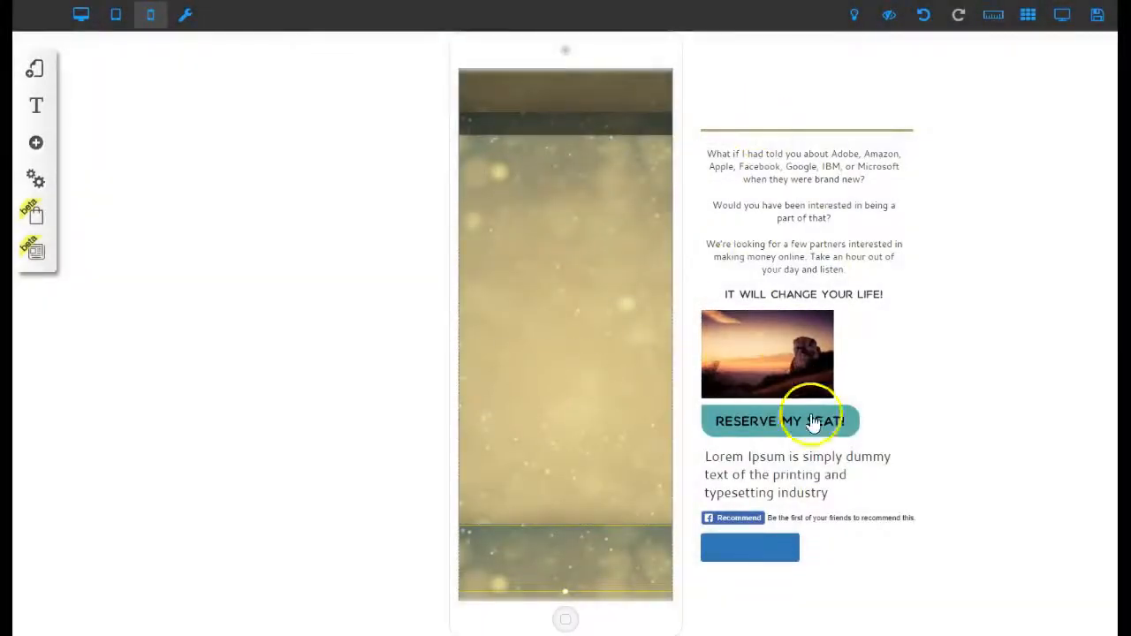
pyautogui.click(187, 16)
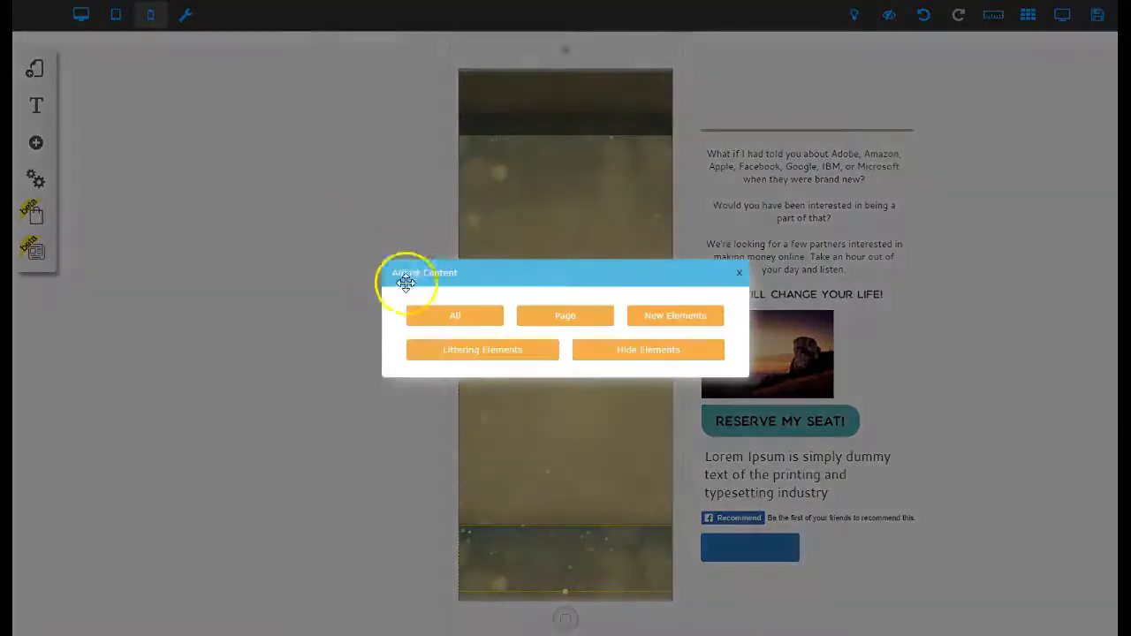
pyautogui.click(450, 318)
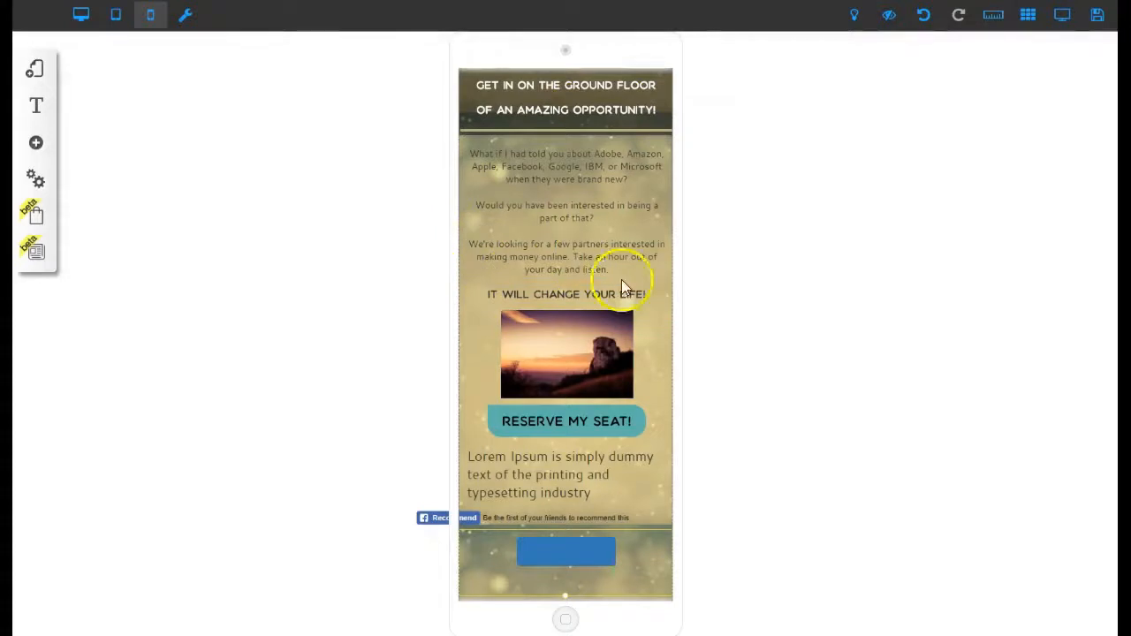
# Step: Extend the mobile page body downward and move the blue button out of the footer to below the Facebook Recommend button
pyautogui.scroll(-2, 626, 300)
pyautogui.scroll(2, 627, 318)
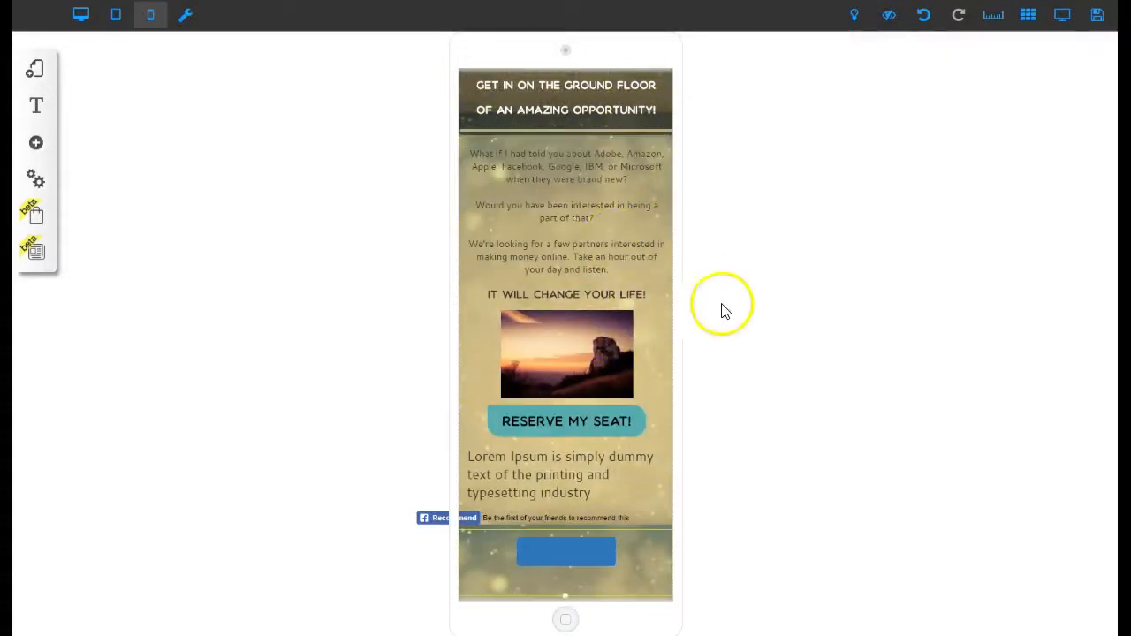
pyautogui.scroll(-2, 750, 357)
pyautogui.scroll(2, 745, 357)
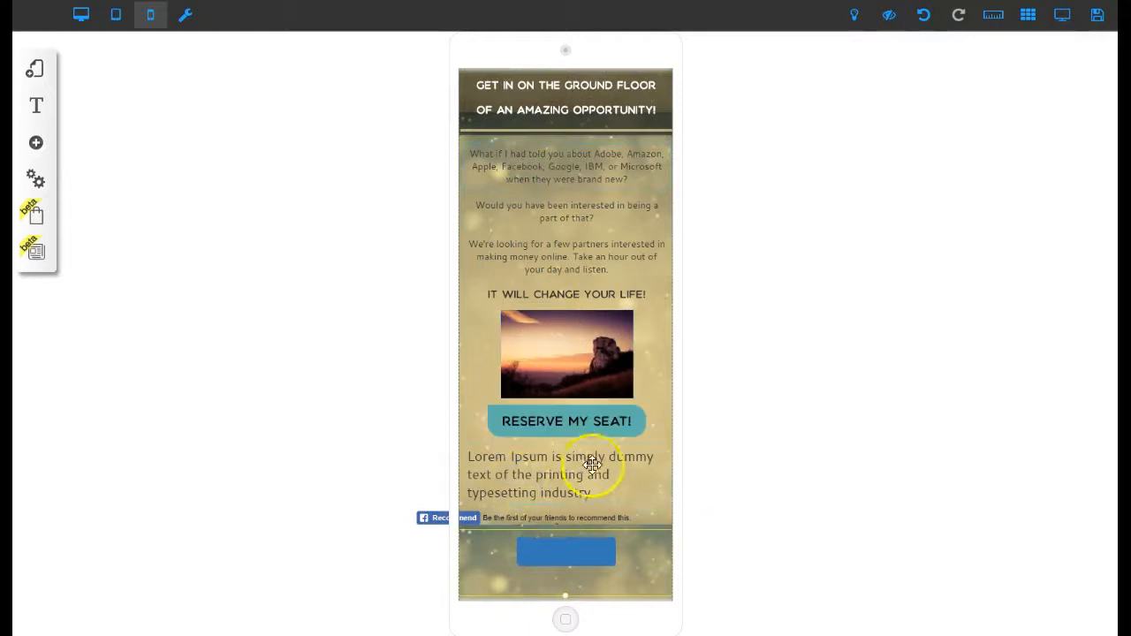
pyautogui.scroll(-2, 592, 464)
pyautogui.moveTo(581, 475); pyautogui.dragTo(582, 563)
pyautogui.moveTo(644, 530)
pyautogui.mouseDown()
pyautogui.moveTo(646, 543)
pyautogui.moveTo(646, 529)
pyautogui.mouseUp()
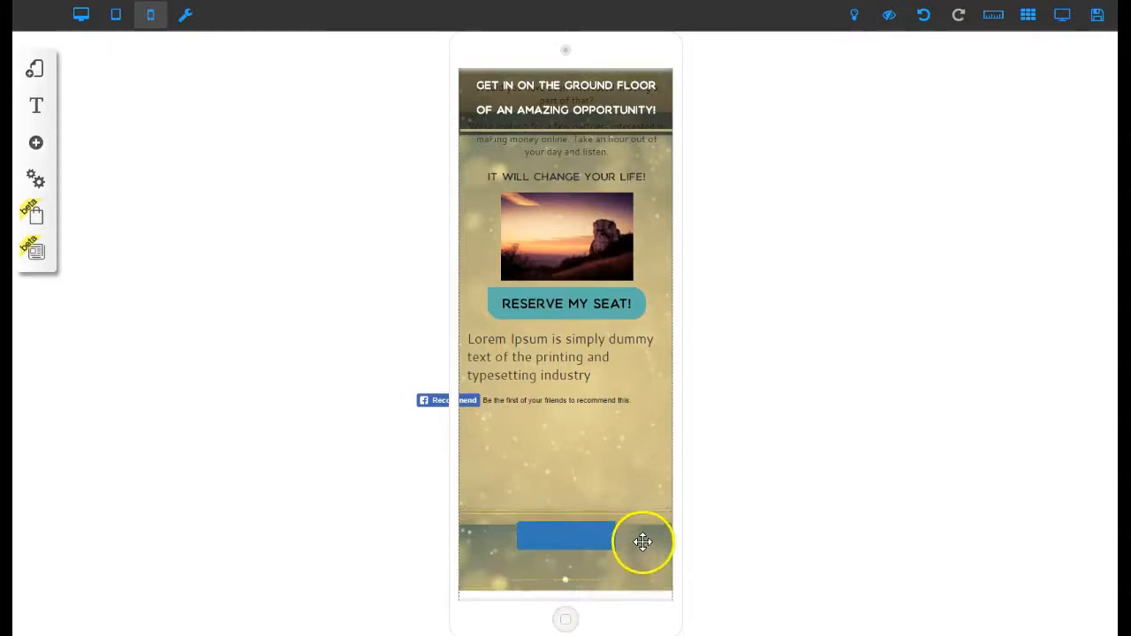
pyautogui.moveTo(572, 533); pyautogui.dragTo(634, 521)
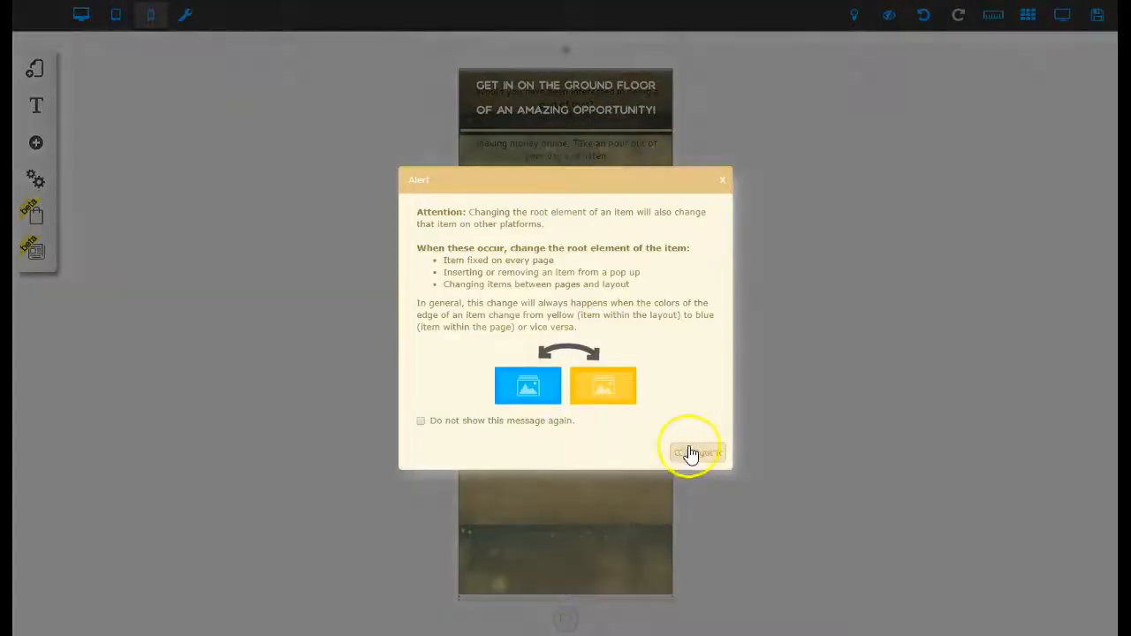
pyautogui.click(687, 452)
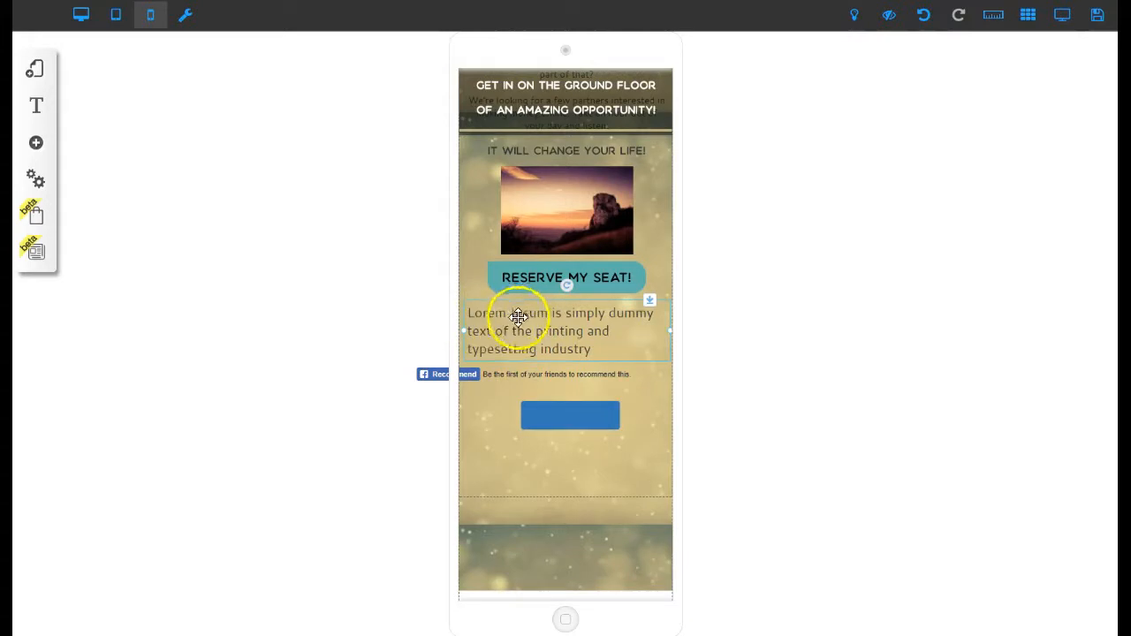
# Step: Return to the desktop layout and add a large title text element overlapping the Reserve My Seat button
pyautogui.click(81, 16)
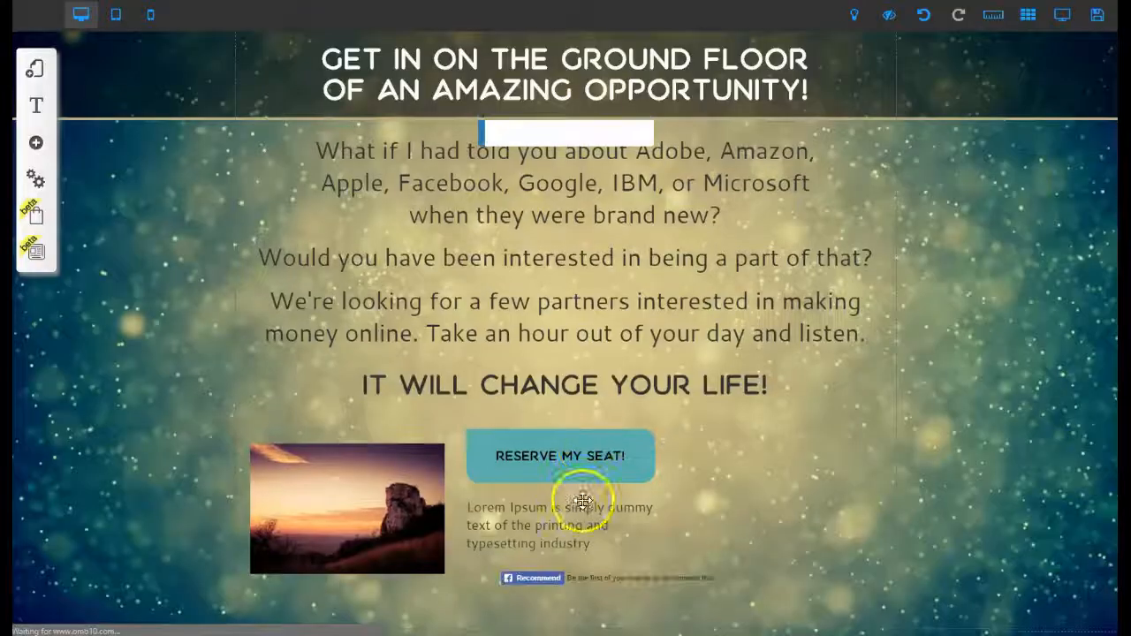
pyautogui.click(36, 106)
pyautogui.click(36, 143)
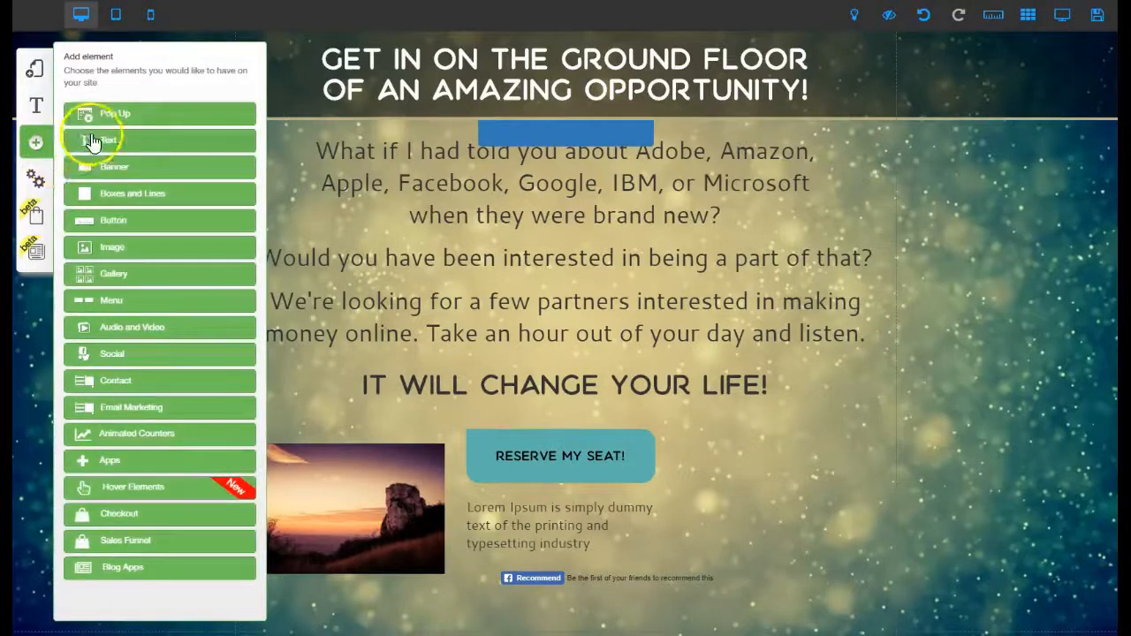
pyautogui.click(98, 113)
pyautogui.moveTo(507, 253); pyautogui.dragTo(639, 453)
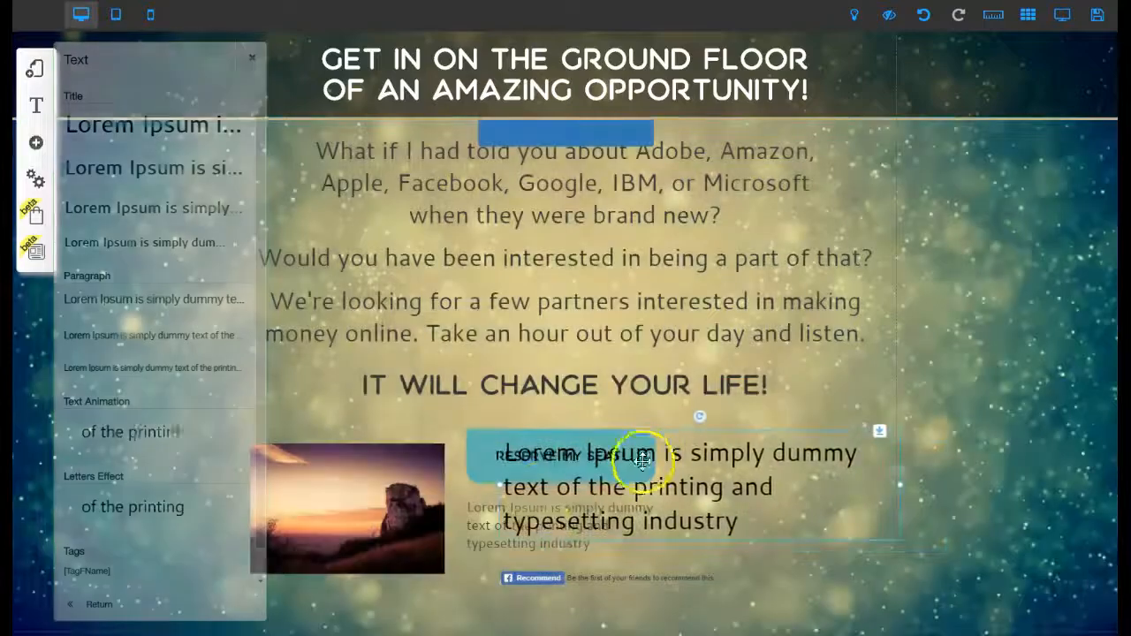
# Step: Switch to the mobile layout and move the large Lorem Ipsum text onto the phone page below the Reserve My Seat button
pyautogui.click(150, 15)
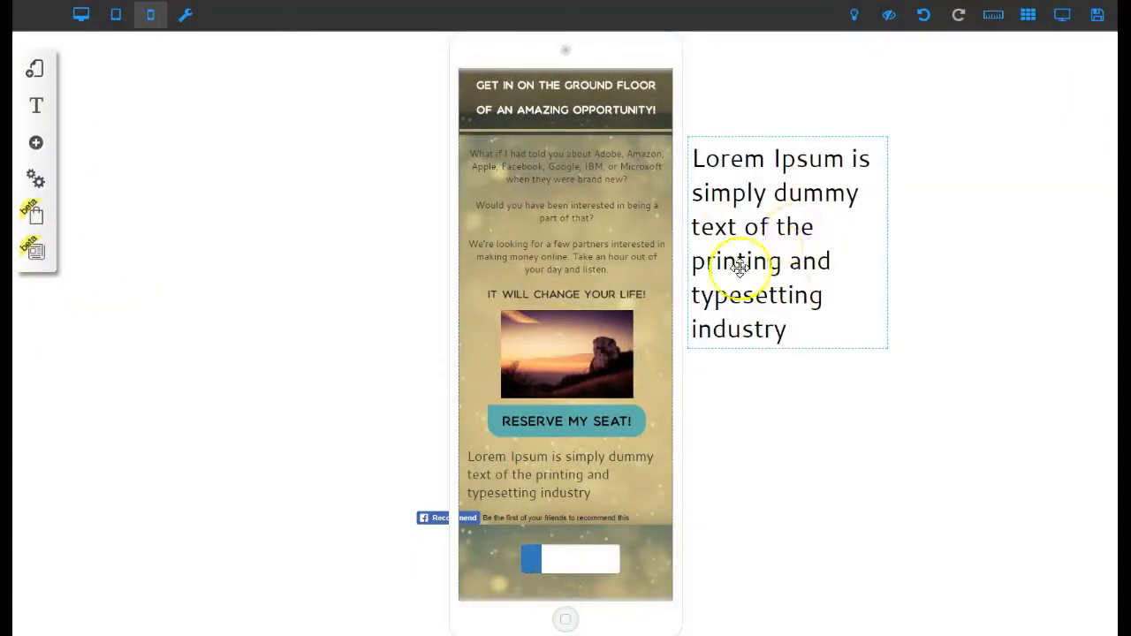
pyautogui.scroll(-3, 518, 376)
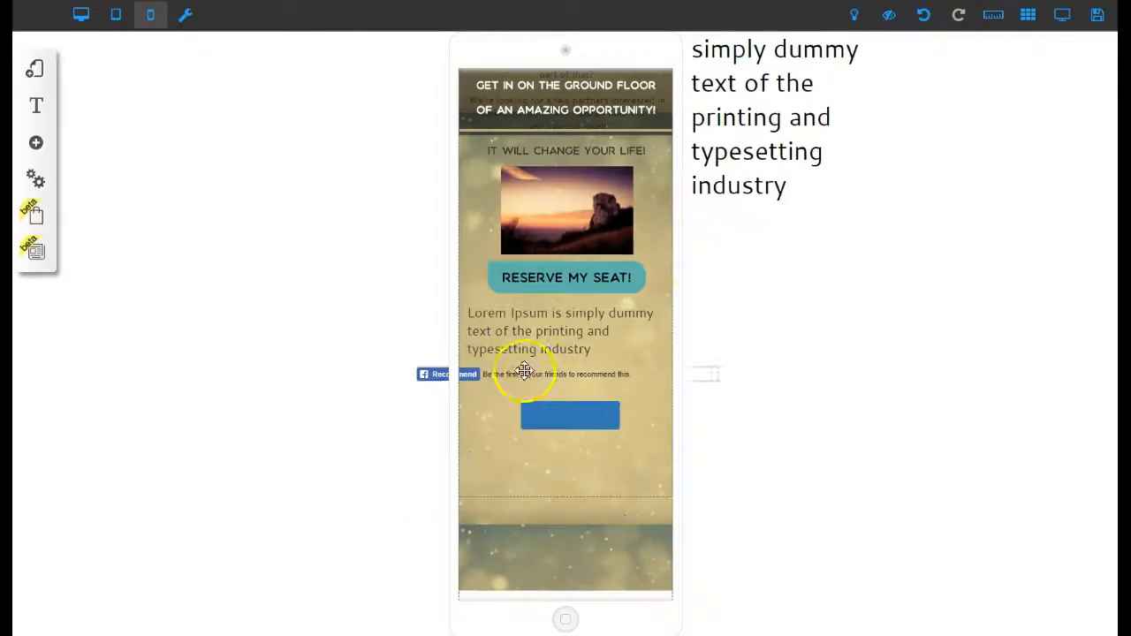
pyautogui.moveTo(739, 157); pyautogui.dragTo(522, 459)
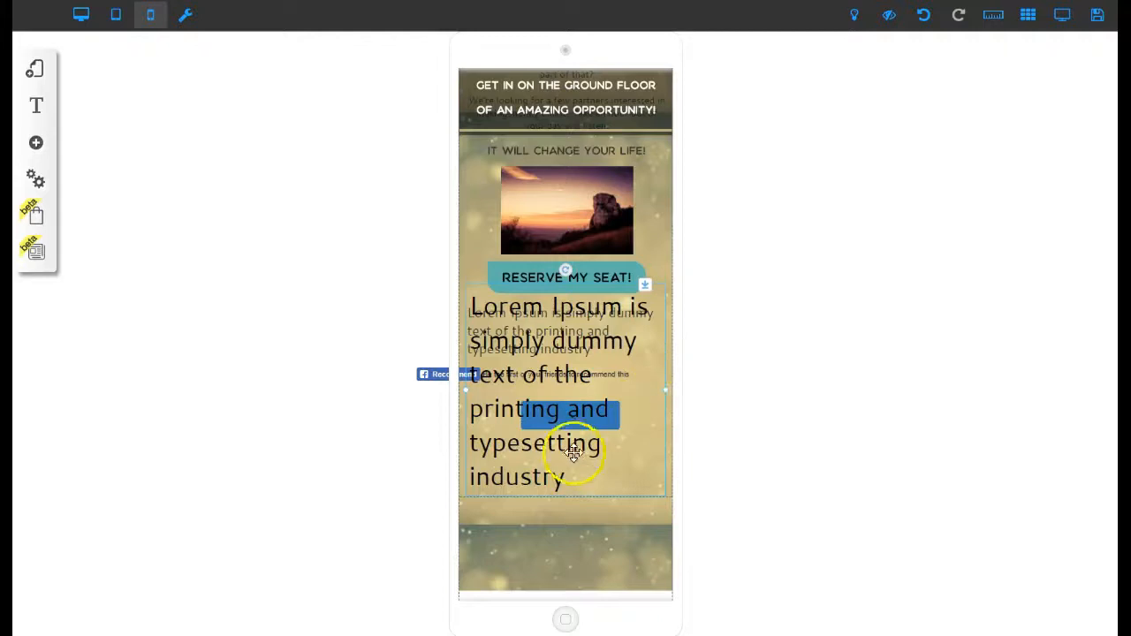
# Step: Open the large mobile text for editing and examine which formatting options are available for it
pyautogui.click(578, 485)
pyautogui.moveTo(577, 485); pyautogui.dragTo(429, 296)
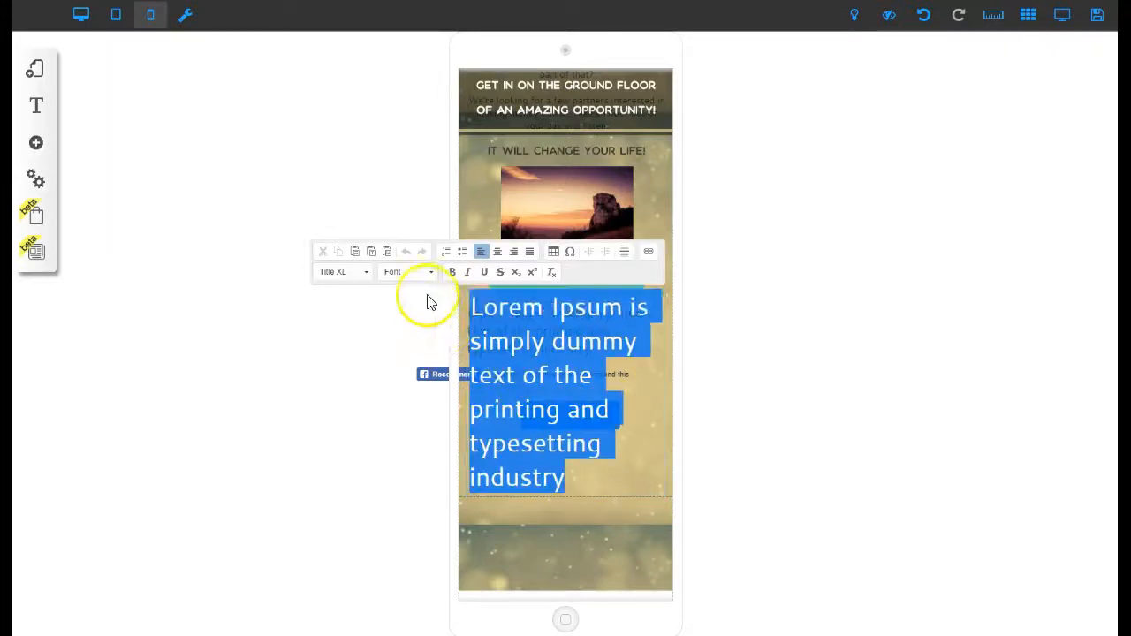
pyautogui.click(425, 279)
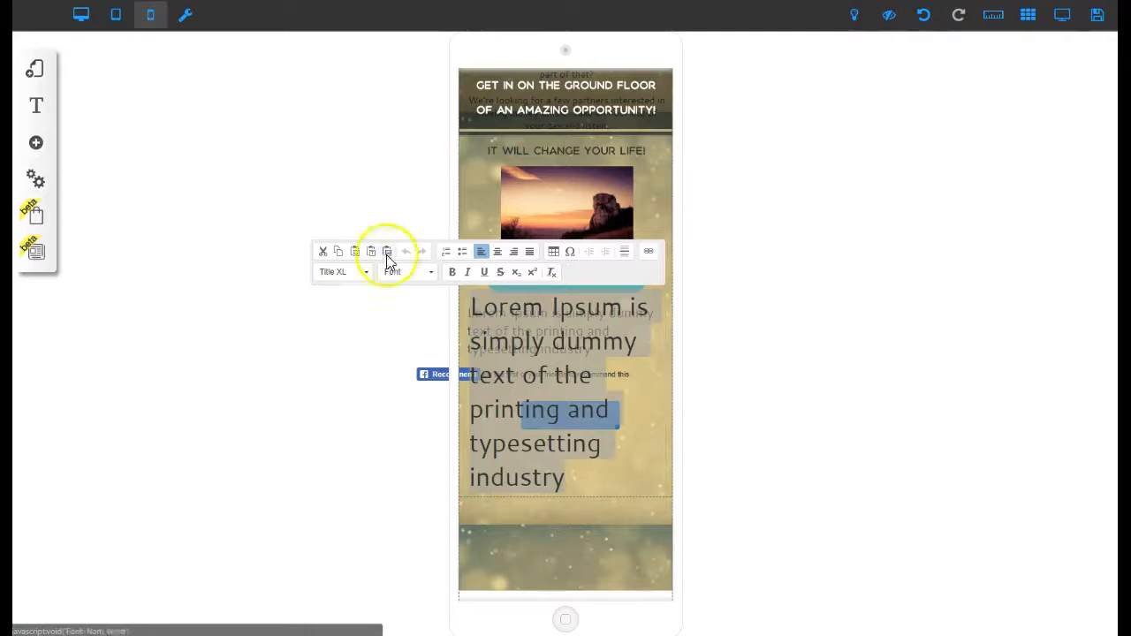
pyautogui.click(782, 382)
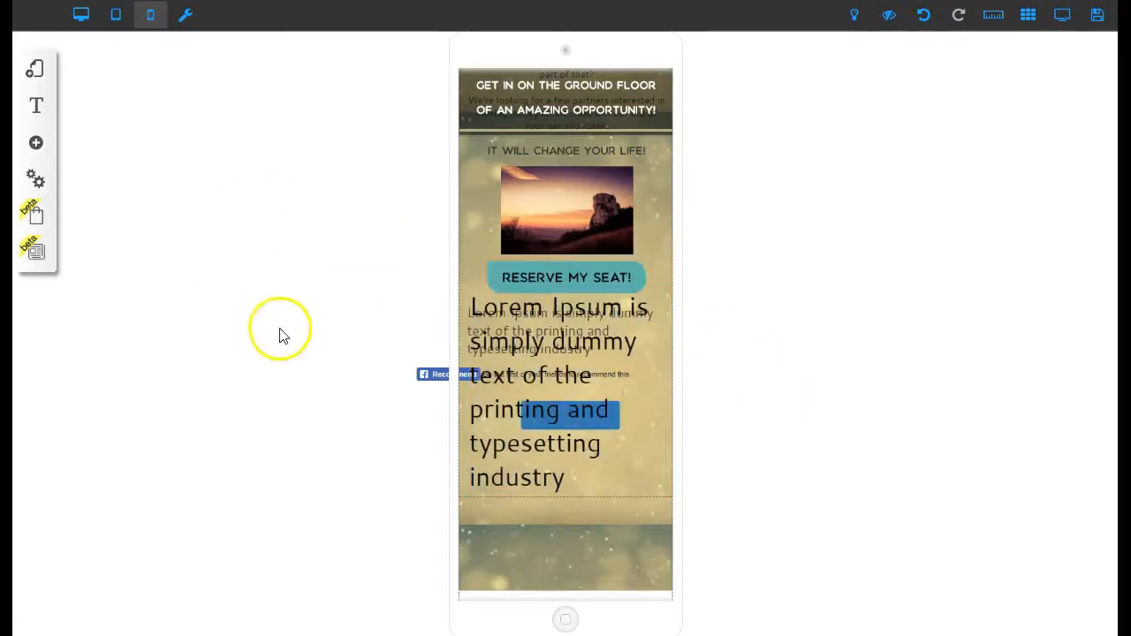
# Step: Set the large text's font size to 26 px in its customization settings on the mobile layout
pyautogui.moveTo(490, 470)
pyautogui.mouseDown()
pyautogui.moveTo(489, 481)
pyautogui.moveTo(487, 470)
pyautogui.mouseUp()
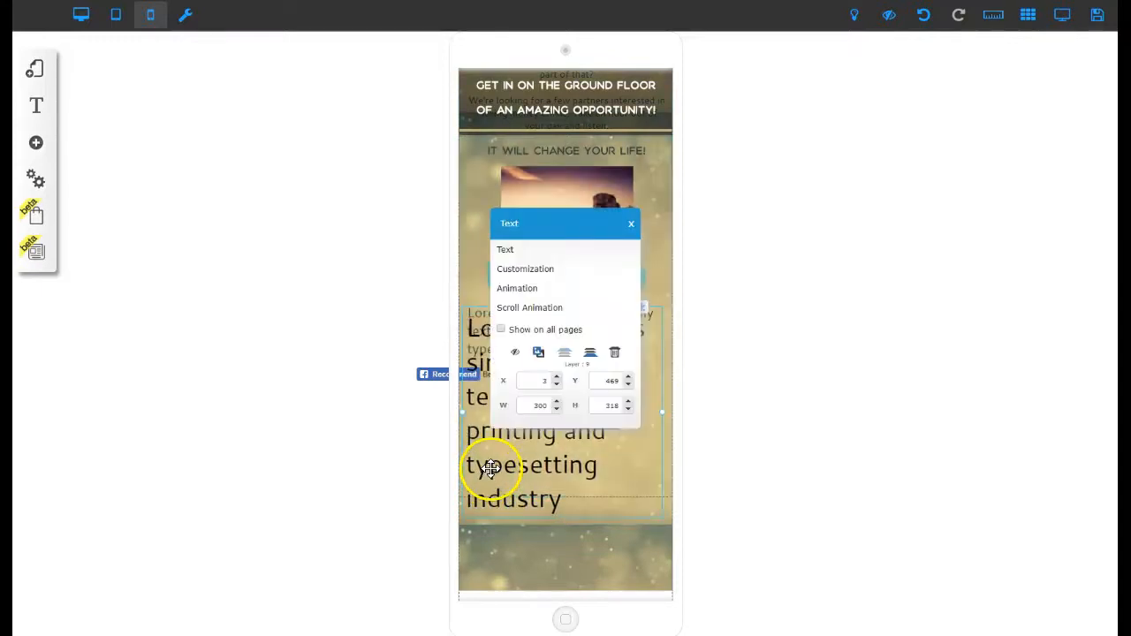
pyautogui.click(527, 276)
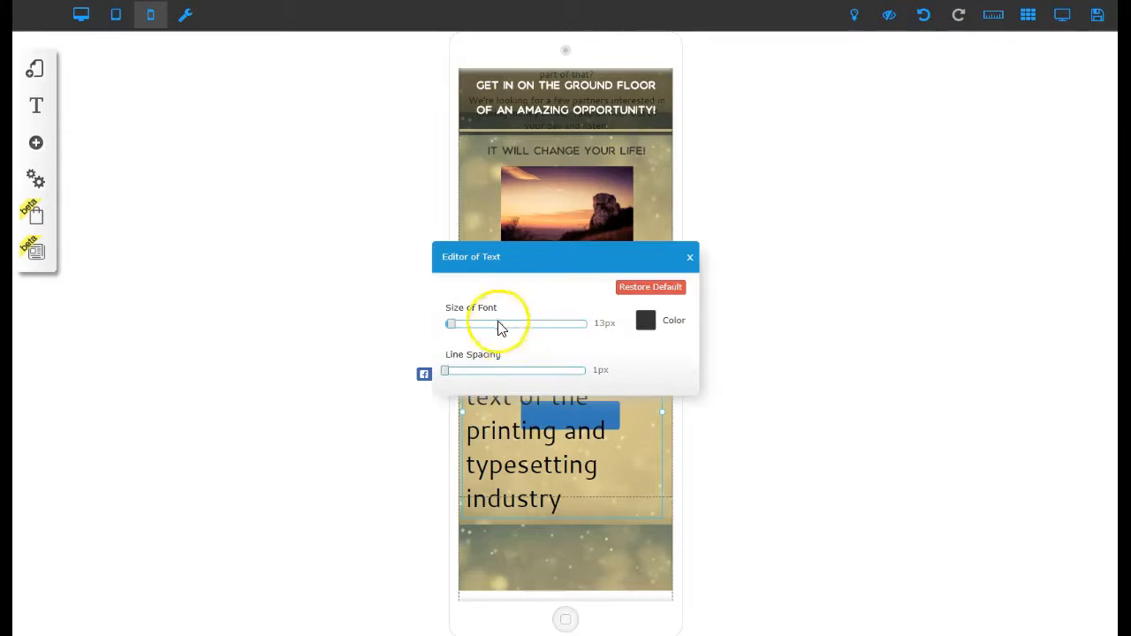
pyautogui.moveTo(453, 324)
pyautogui.mouseDown()
pyautogui.moveTo(487, 333)
pyautogui.moveTo(463, 333)
pyautogui.mouseUp()
pyautogui.moveTo(521, 256); pyautogui.dragTo(758, 198)
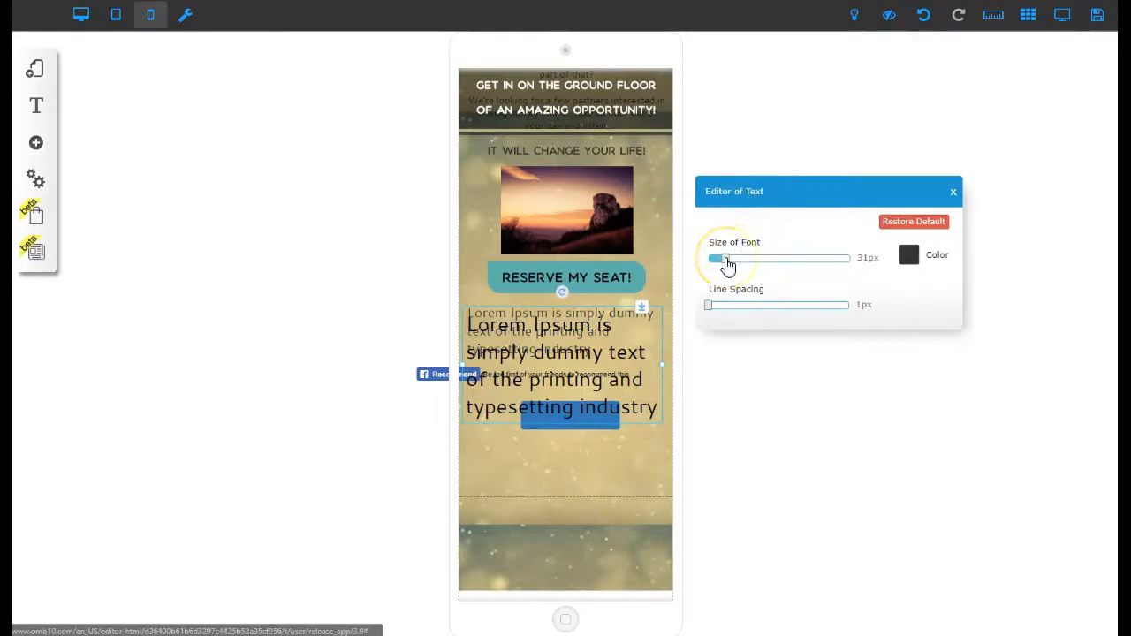
pyautogui.moveTo(726, 266); pyautogui.dragTo(725, 267)
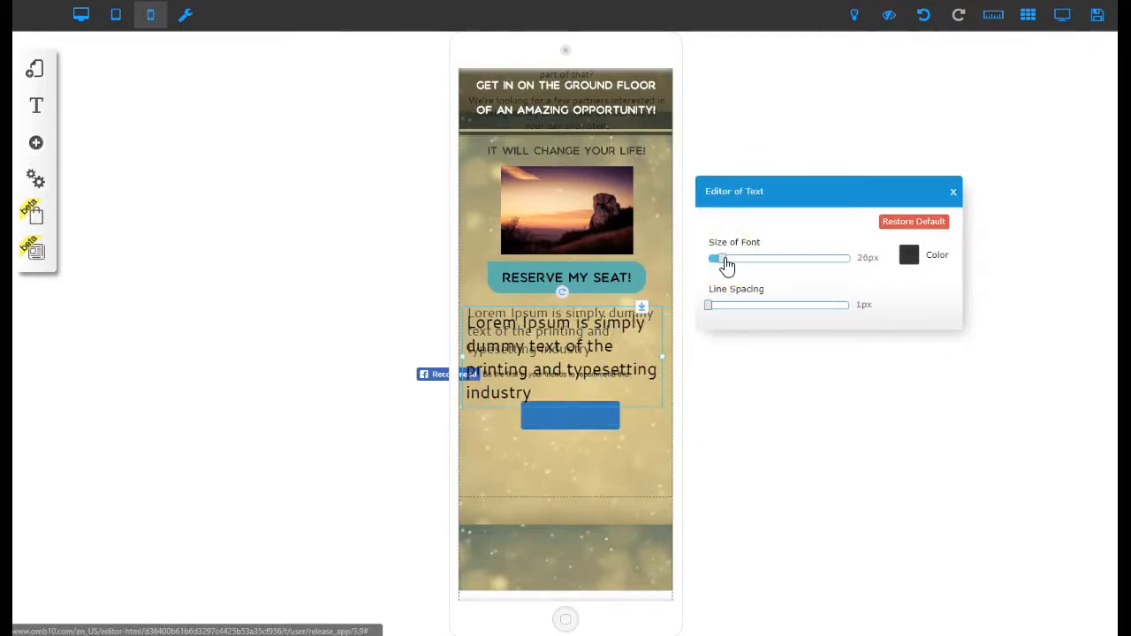
# Step: Move the blue button outside the phone frame and place the large text directly below the Facebook Recommend button
pyautogui.moveTo(584, 349); pyautogui.dragTo(533, 459)
pyautogui.click(532, 415)
pyautogui.moveTo(532, 415); pyautogui.dragTo(735, 320)
pyautogui.moveTo(565, 451); pyautogui.dragTo(549, 429)
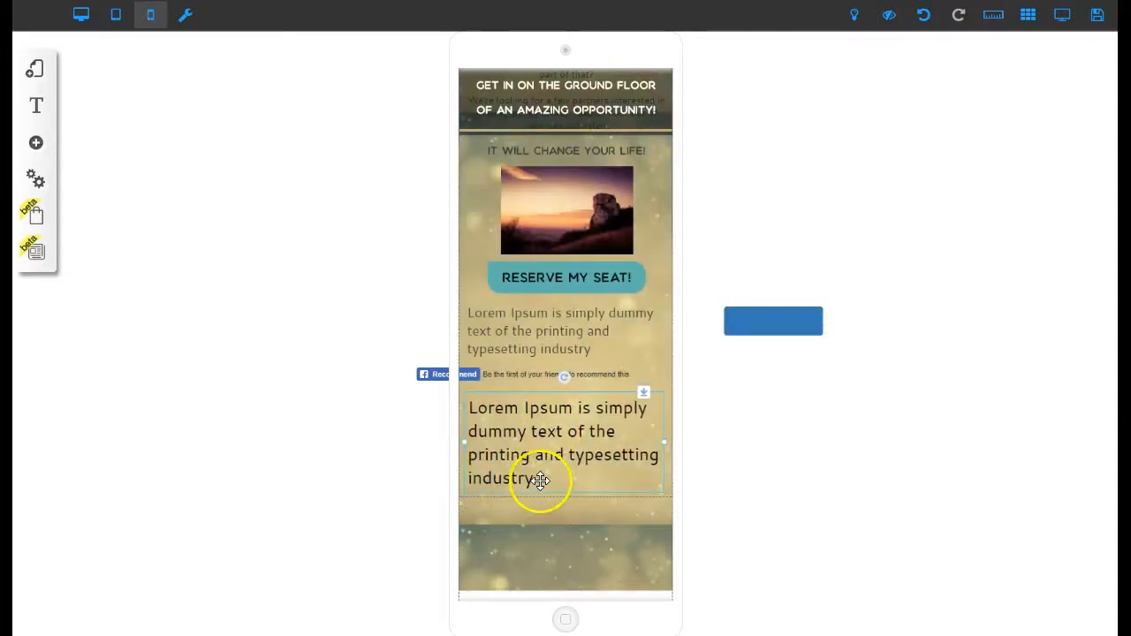
# Step: Center-align the large Lorem Ipsum text on the mobile page and check its text settings
pyautogui.moveTo(539, 480); pyautogui.dragTo(528, 390)
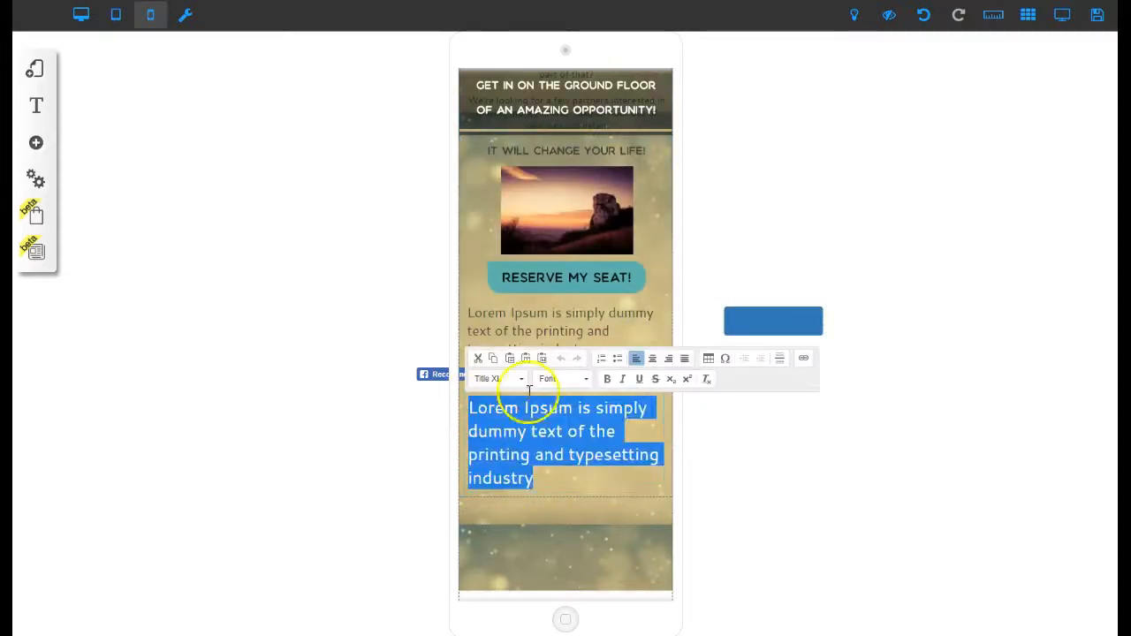
pyautogui.click(652, 357)
pyautogui.click(598, 467)
pyautogui.click(742, 460)
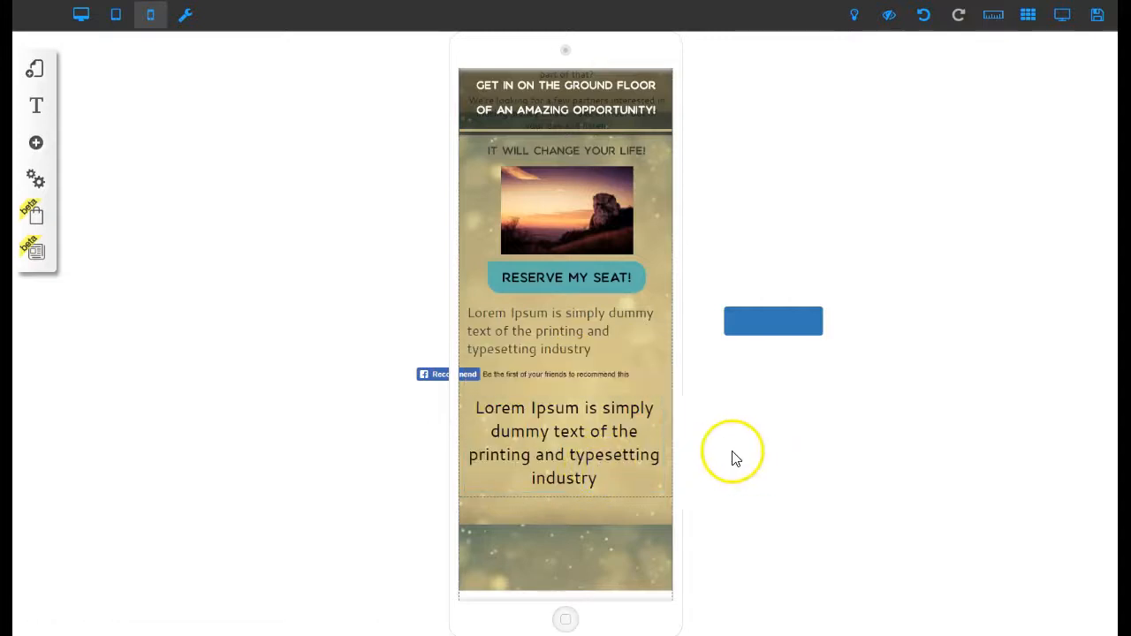
pyautogui.click(598, 433)
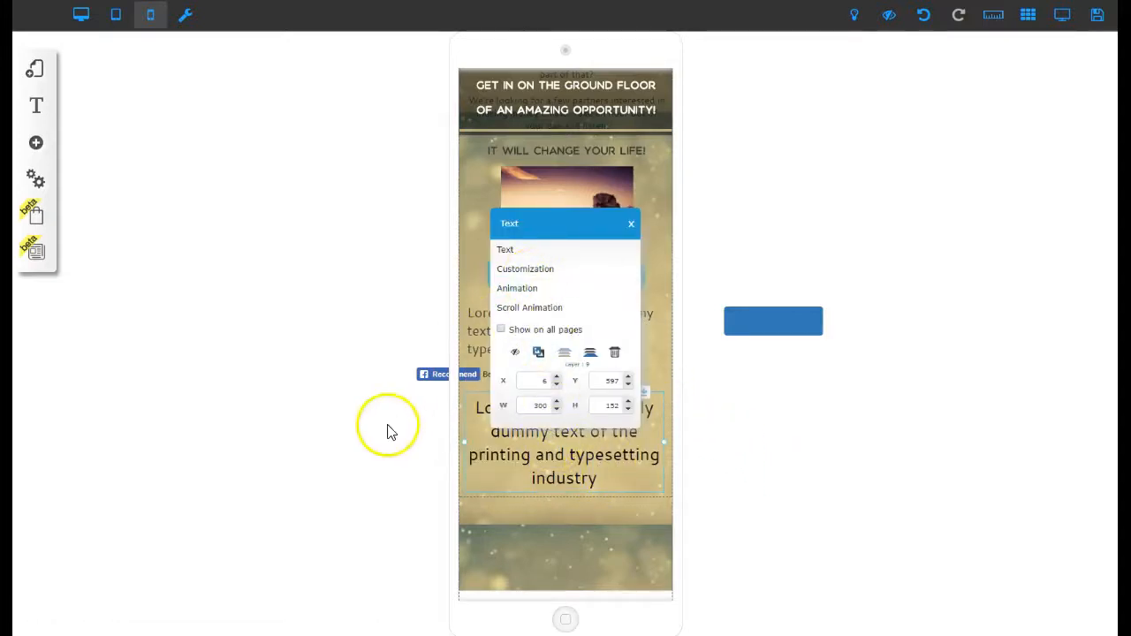
pyautogui.click(630, 223)
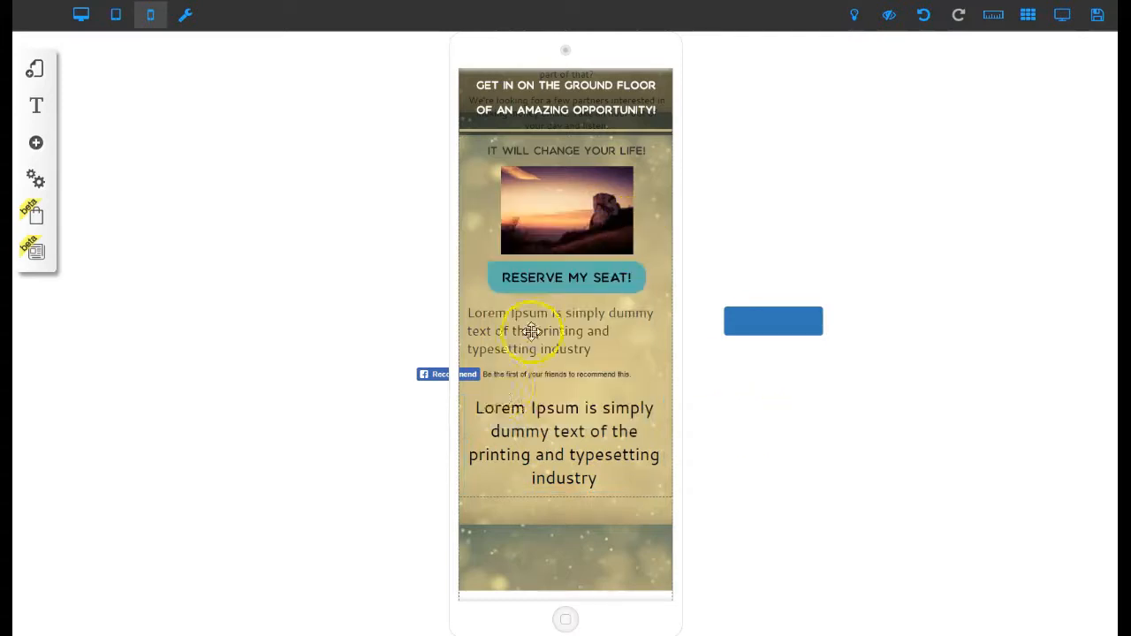
# Step: Return to the desktop layout and set the whole large Lorem Ipsum text to font size 72
pyautogui.click(80, 14)
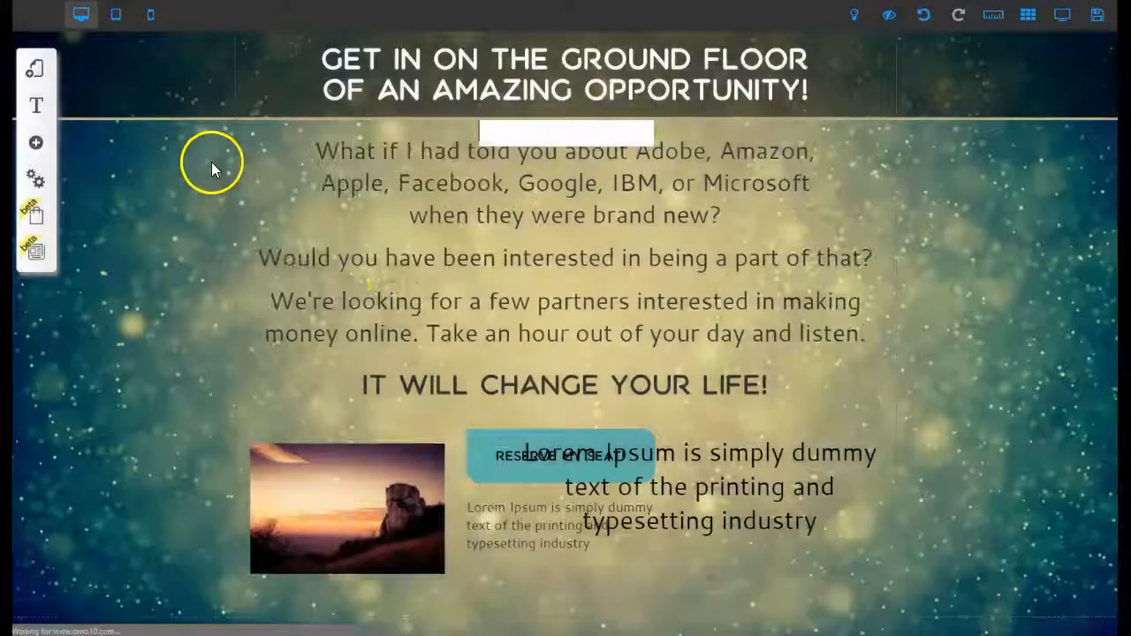
pyautogui.click(739, 497)
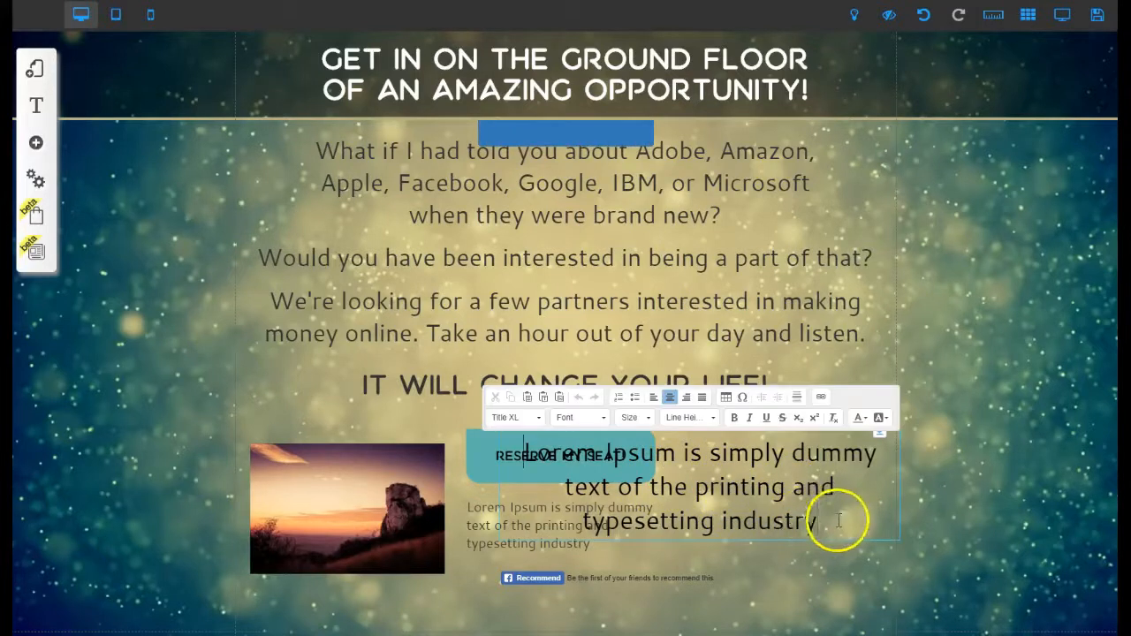
pyautogui.hotkey('ctrl', 'a')
pyautogui.click(648, 422)
pyautogui.scroll(-5, 655, 515)
pyautogui.scroll(-5, 650, 481)
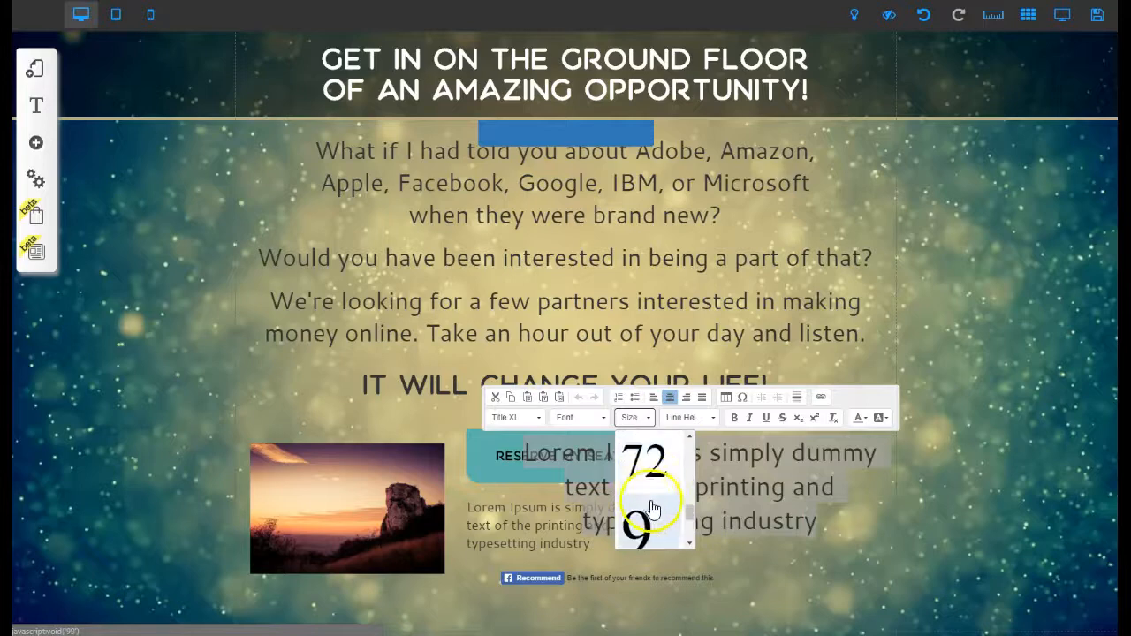
pyautogui.click(651, 482)
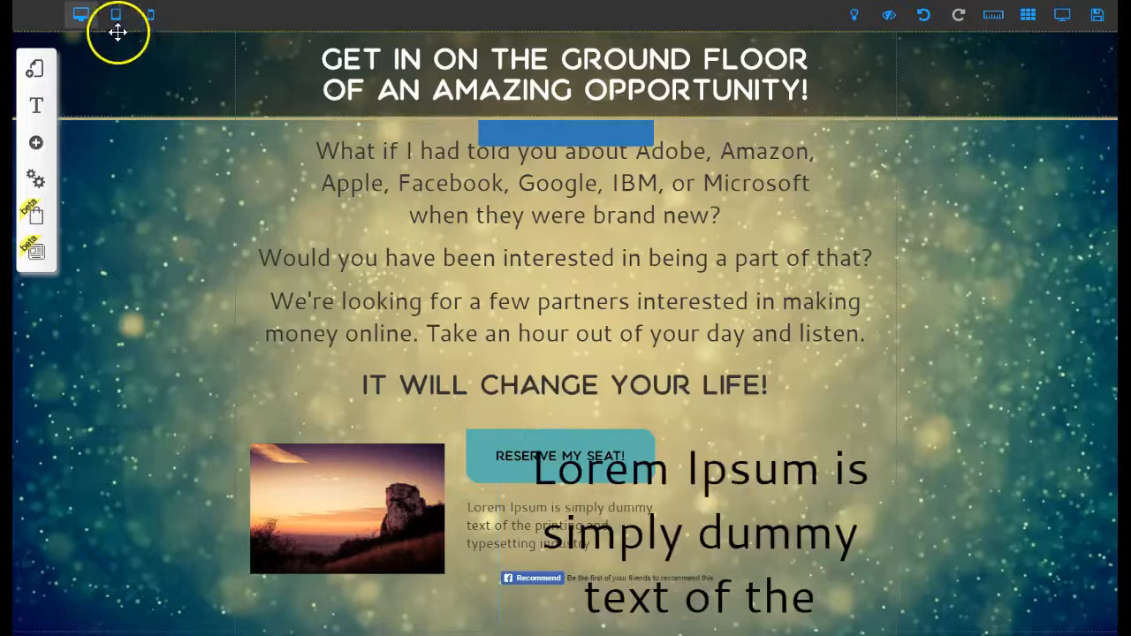
# Step: Check the large text in the mobile layout, and move it onto the tablet page at about 719 px wide
pyautogui.click(151, 16)
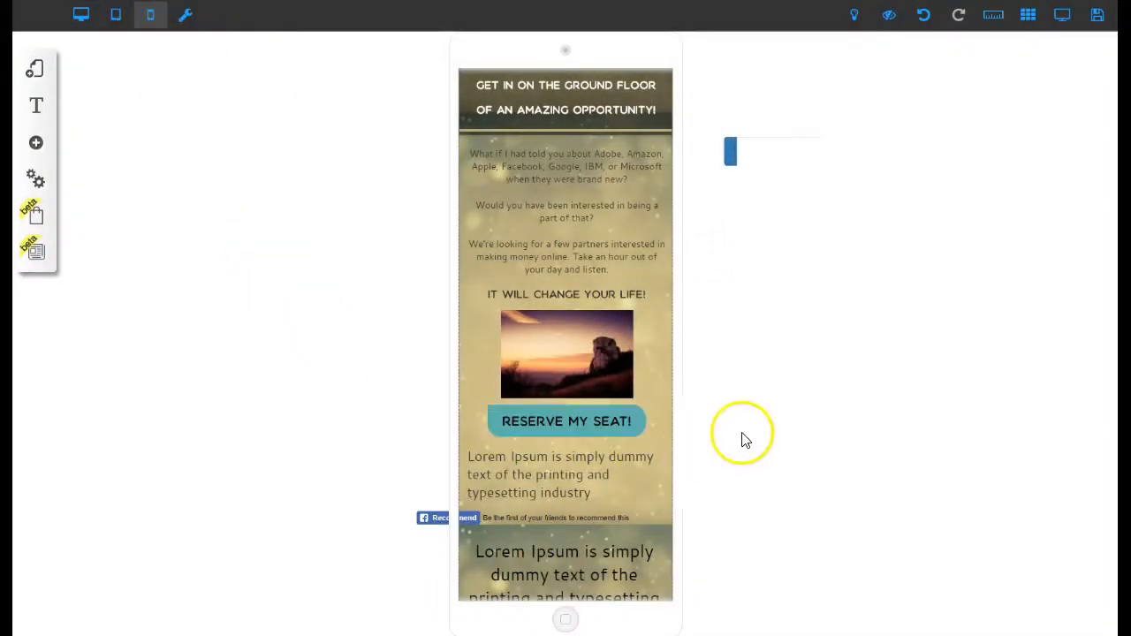
pyautogui.scroll(-3, 631, 453)
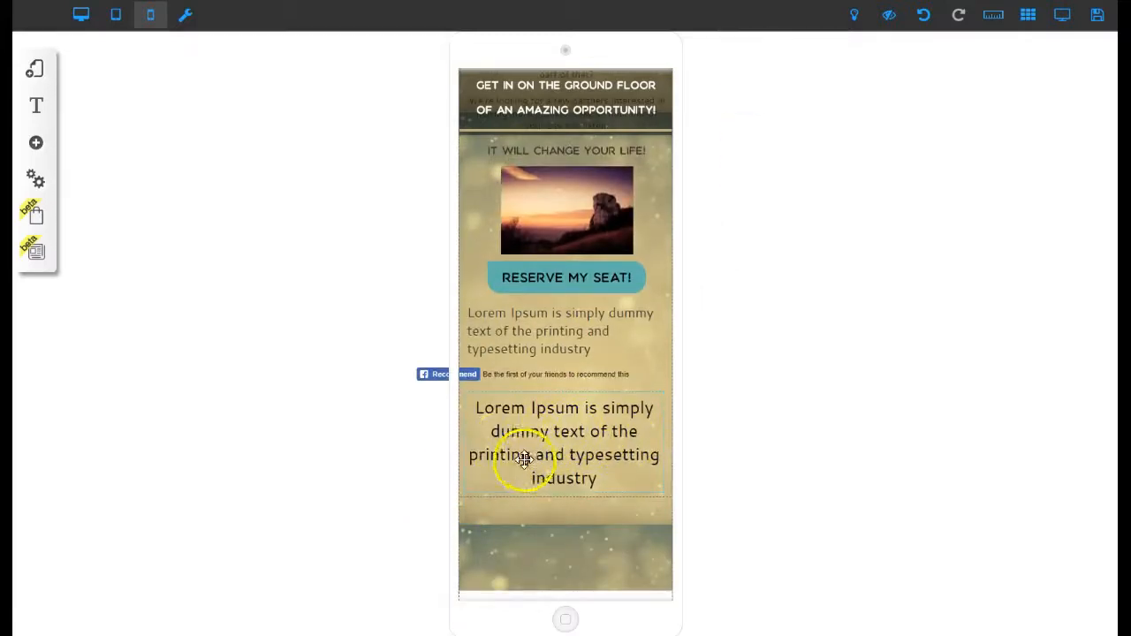
pyautogui.click(124, 17)
pyautogui.moveTo(943, 458); pyautogui.dragTo(425, 361)
pyautogui.moveTo(525, 565); pyautogui.dragTo(809, 550)
pyautogui.moveTo(559, 316); pyautogui.dragTo(462, 416)
# Step: Set the large tablet text's font size to 42 px in its customization settings and open its color options
pyautogui.click(382, 348)
pyautogui.moveTo(383, 349); pyautogui.dragTo(795, 574)
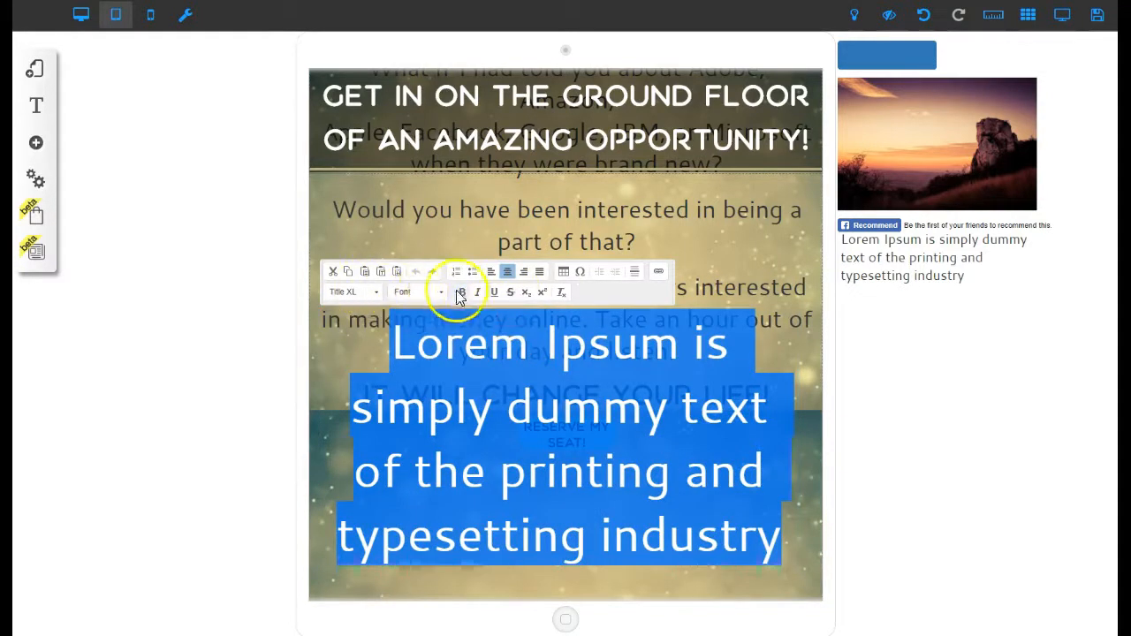
pyautogui.click(942, 396)
pyautogui.click(581, 421)
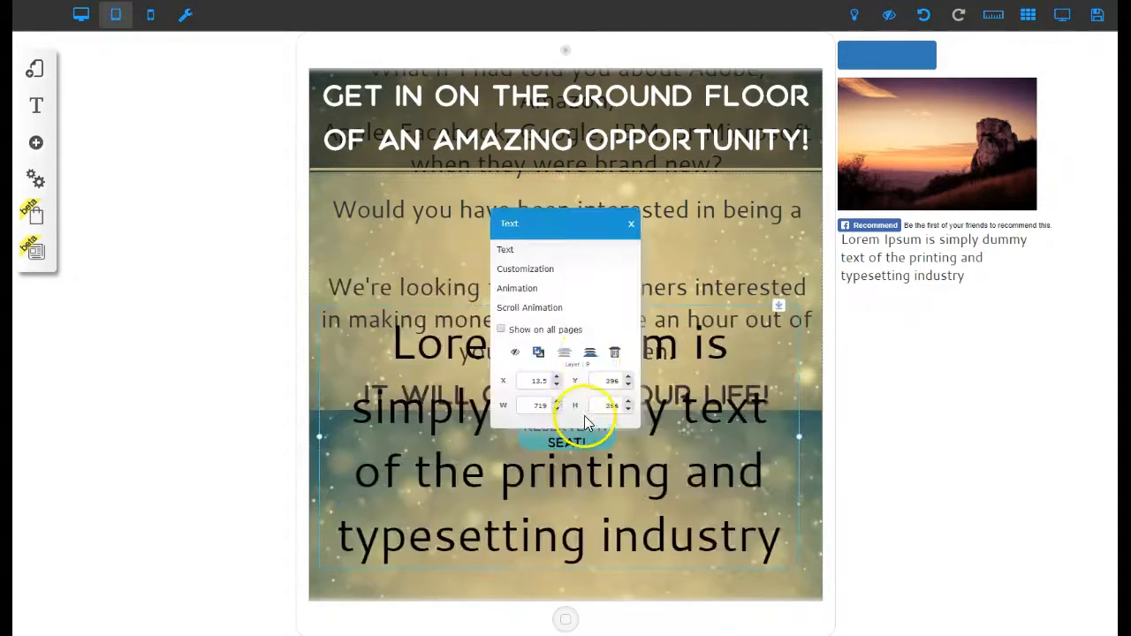
pyautogui.click(521, 269)
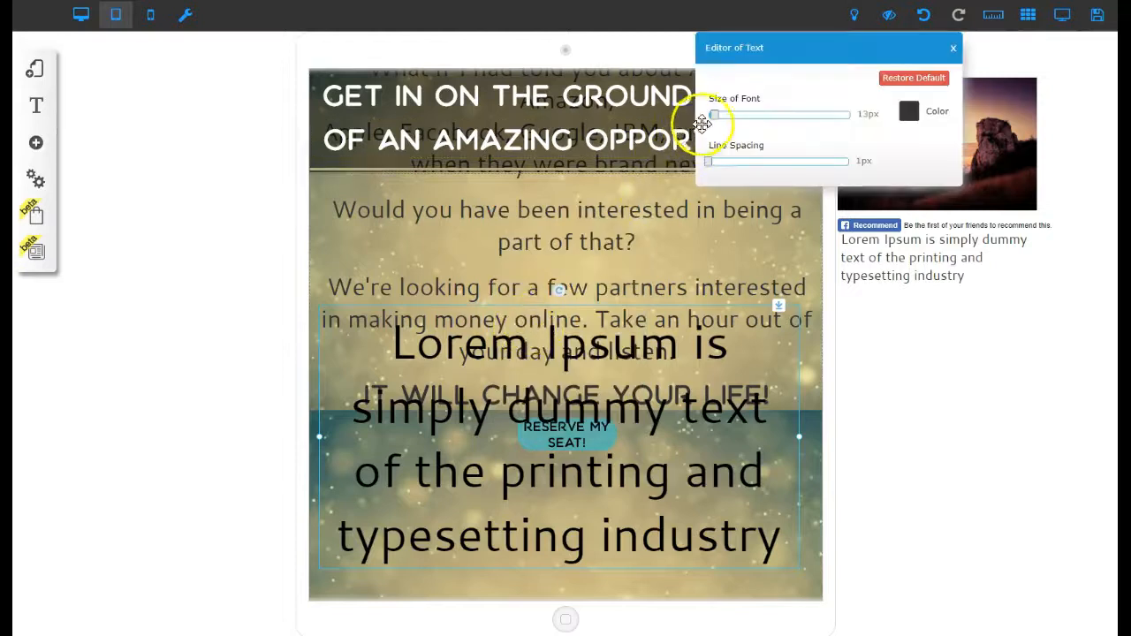
pyautogui.moveTo(715, 121); pyautogui.dragTo(732, 122)
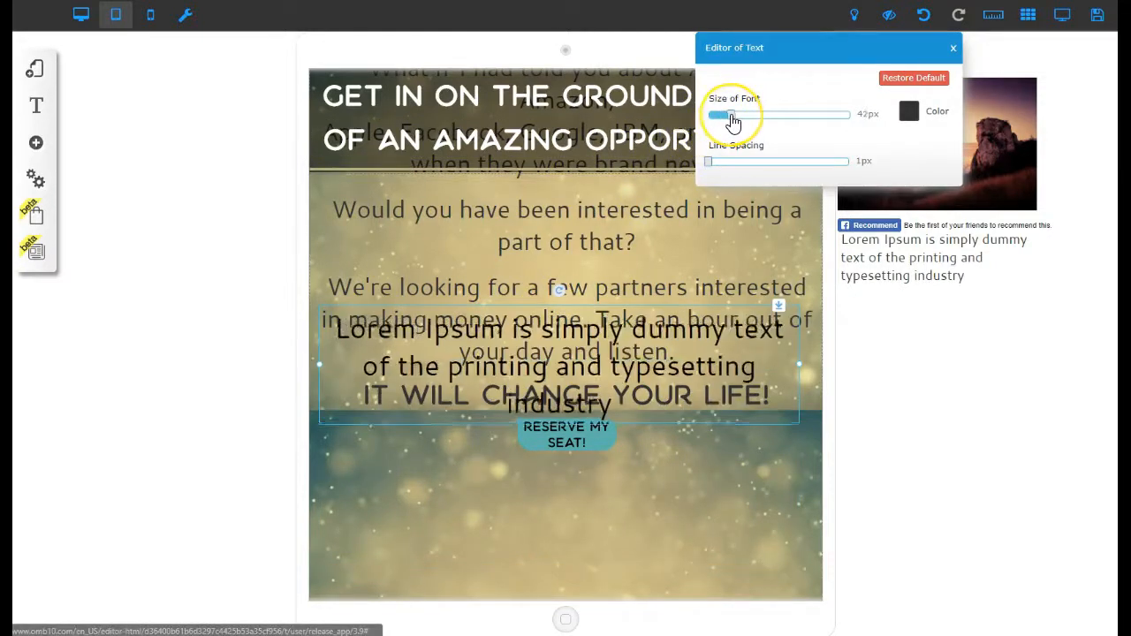
pyautogui.click(909, 113)
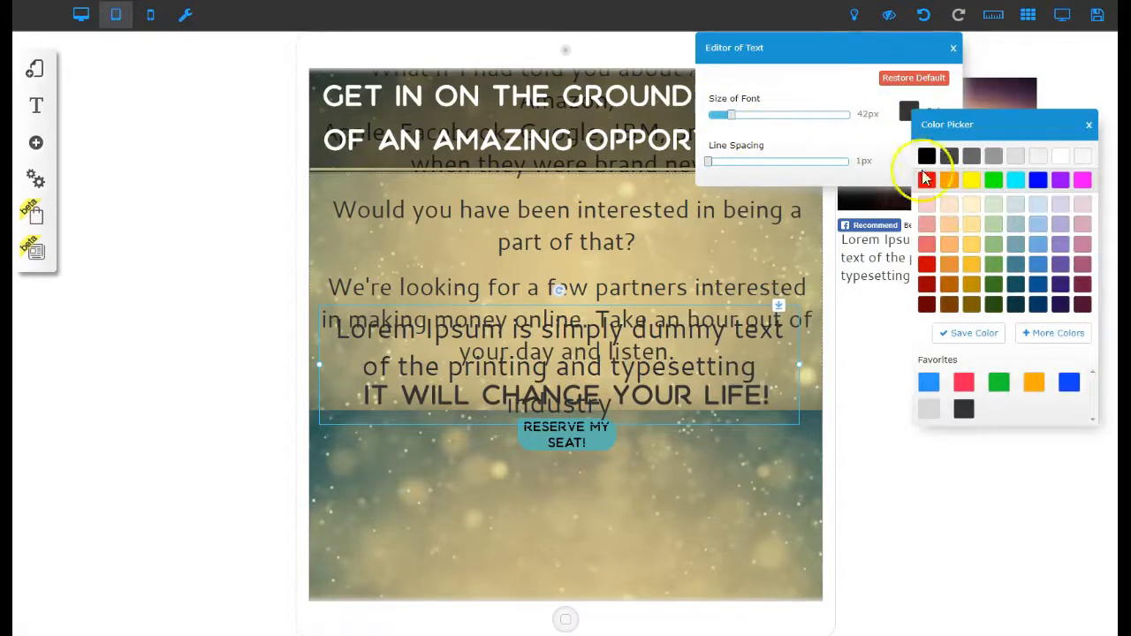
pyautogui.click(953, 49)
# Step: Place the large tablet text below the Reserve My Seat button and bring the landscape image beneath it at a reduced size
pyautogui.moveTo(669, 362); pyautogui.dragTo(431, 524)
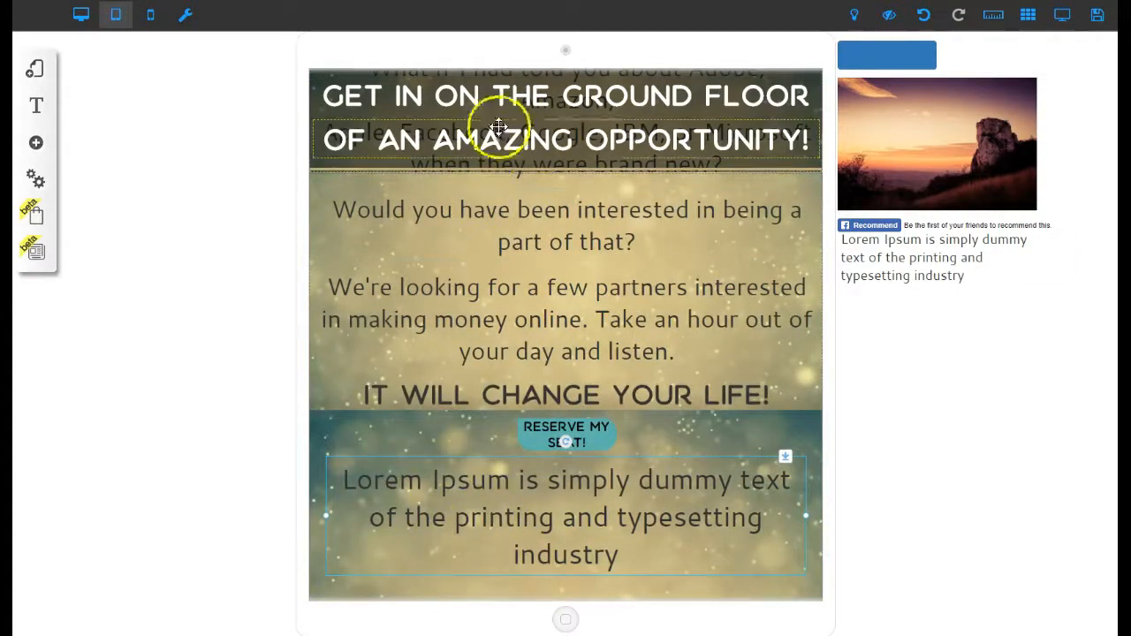
pyautogui.scroll(2, 501, 343)
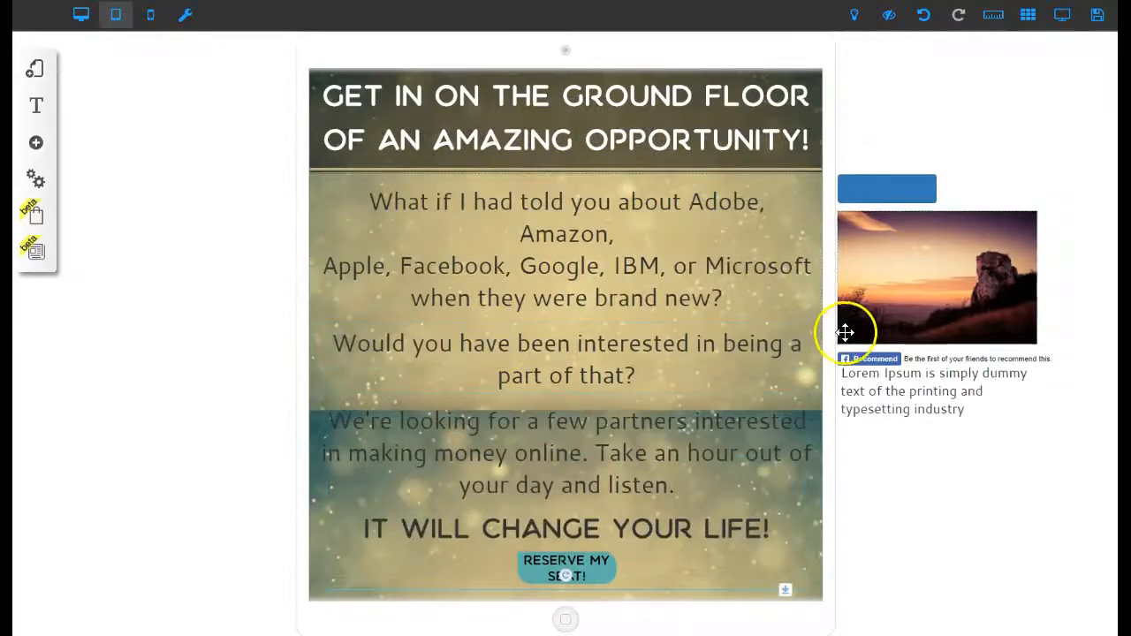
pyautogui.scroll(-6, 846, 332)
pyautogui.scroll(3, 873, 328)
pyautogui.moveTo(943, 78); pyautogui.dragTo(458, 500)
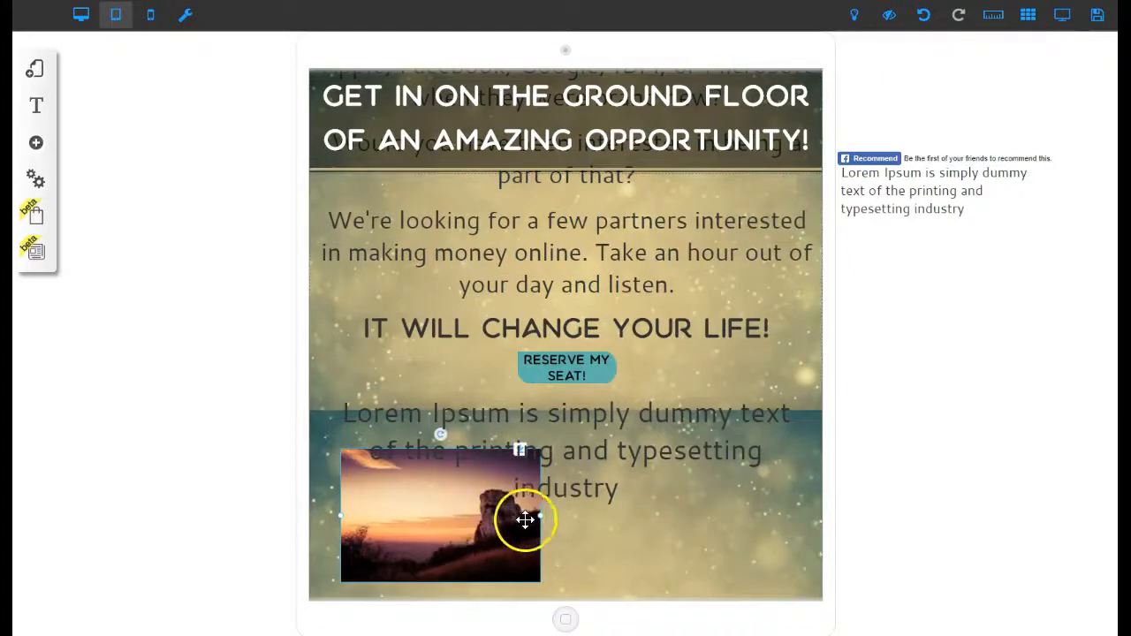
pyautogui.moveTo(541, 525); pyautogui.dragTo(391, 560)
pyautogui.moveTo(515, 440); pyautogui.dragTo(532, 461)
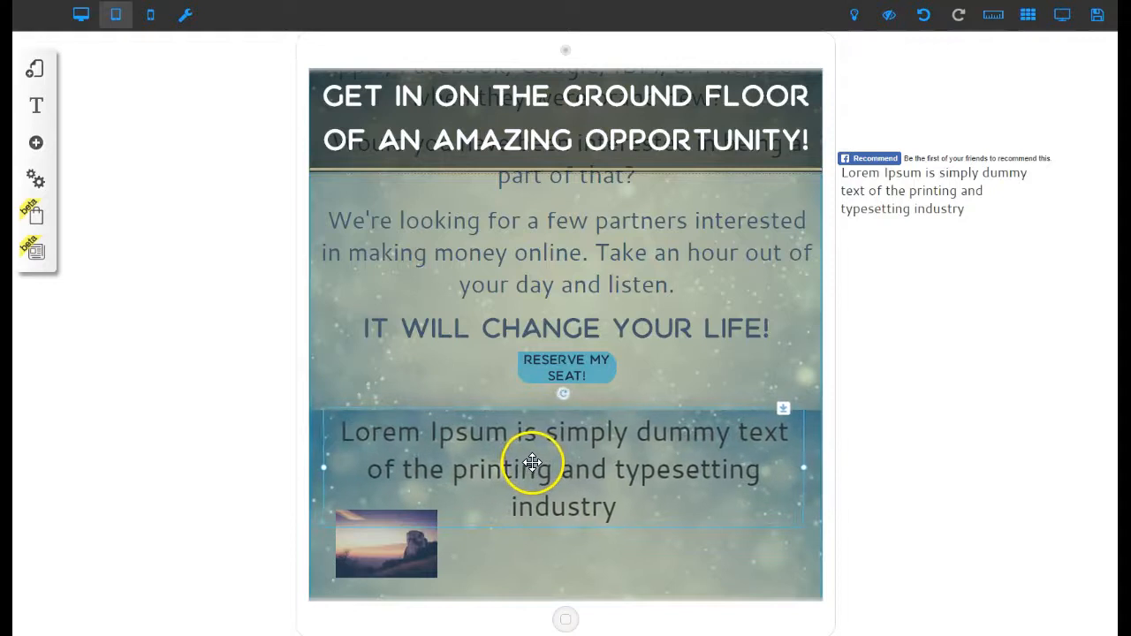
pyautogui.moveTo(440, 549); pyautogui.dragTo(472, 555)
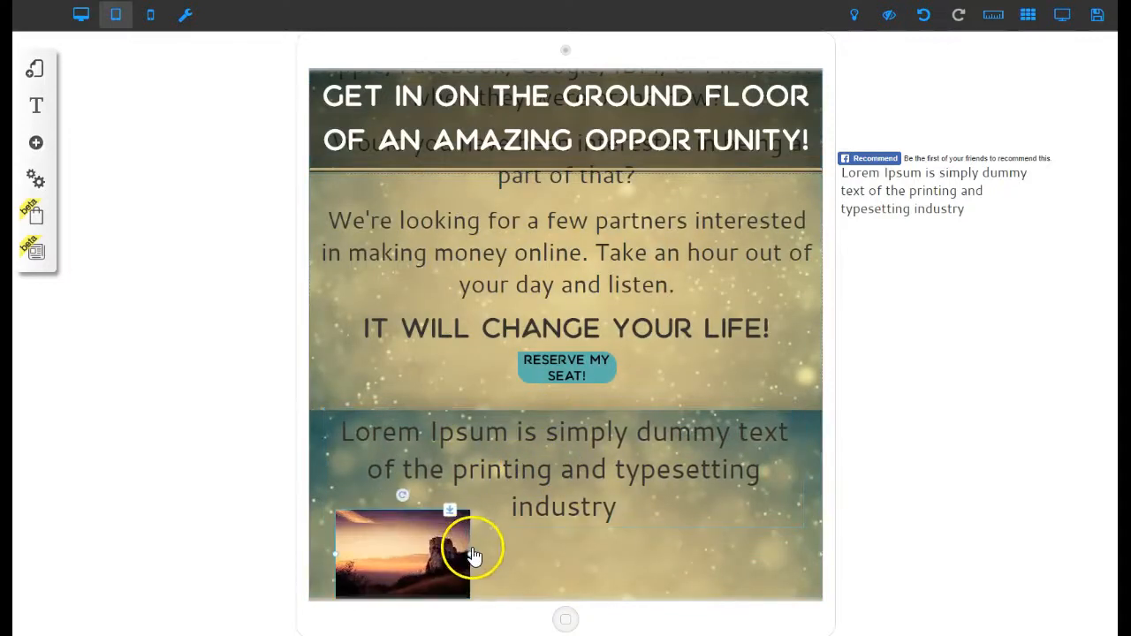
# Step: Widen the landscape image on the desktop layout and check the image in the tablet layout
pyautogui.click(82, 14)
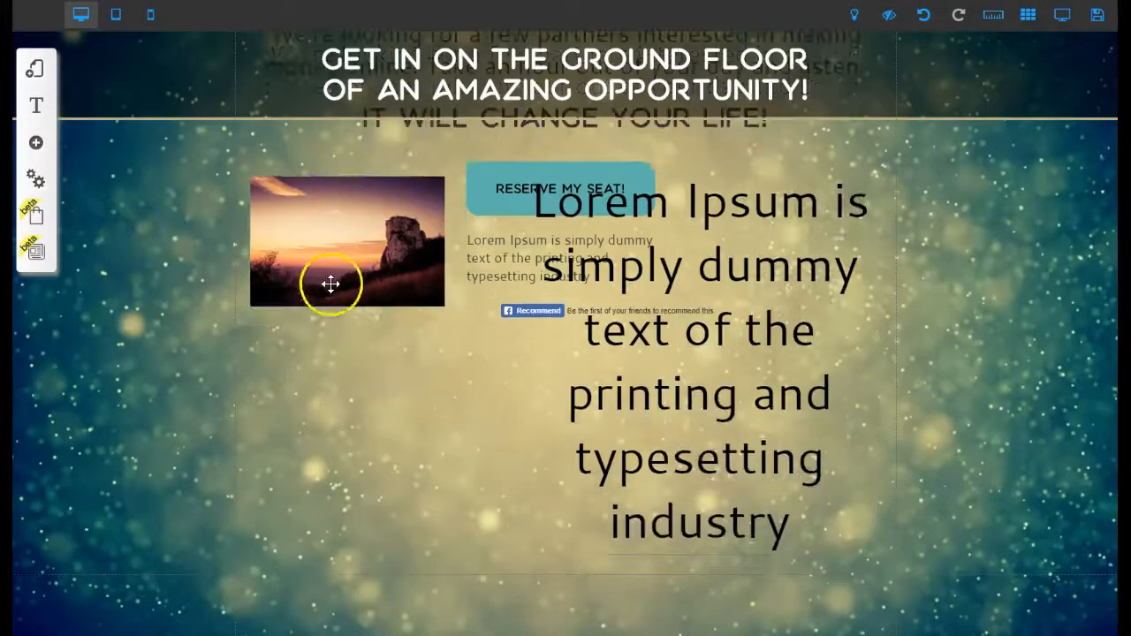
pyautogui.scroll(3, 330, 282)
pyautogui.moveTo(448, 451); pyautogui.dragTo(639, 436)
pyautogui.click(119, 15)
pyautogui.scroll(-5, 420, 383)
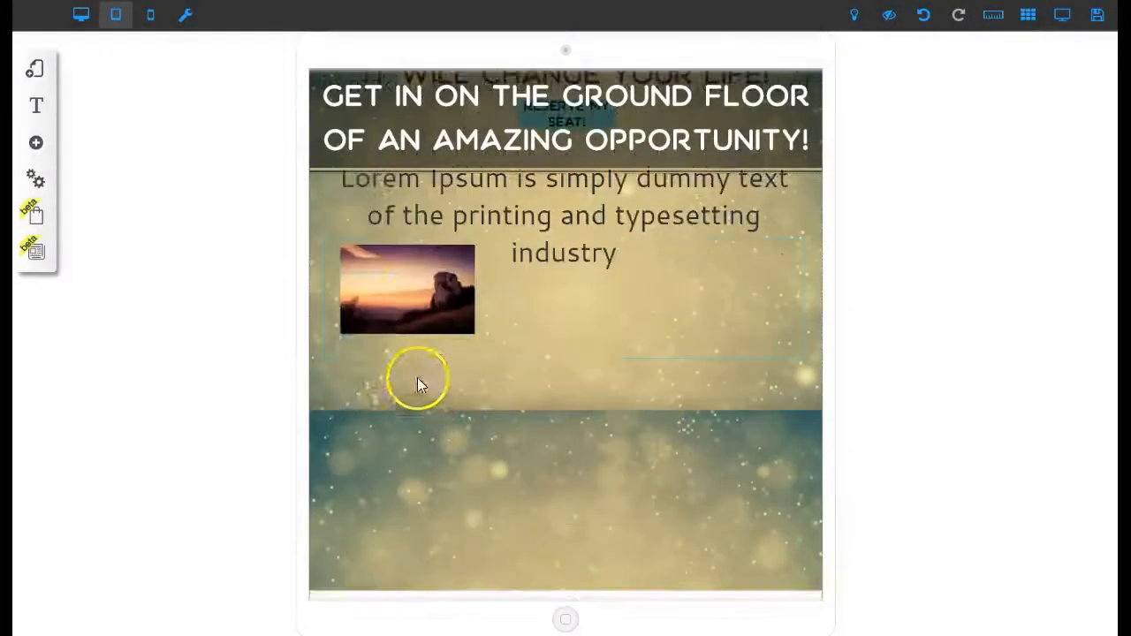
pyautogui.scroll(2, 430, 363)
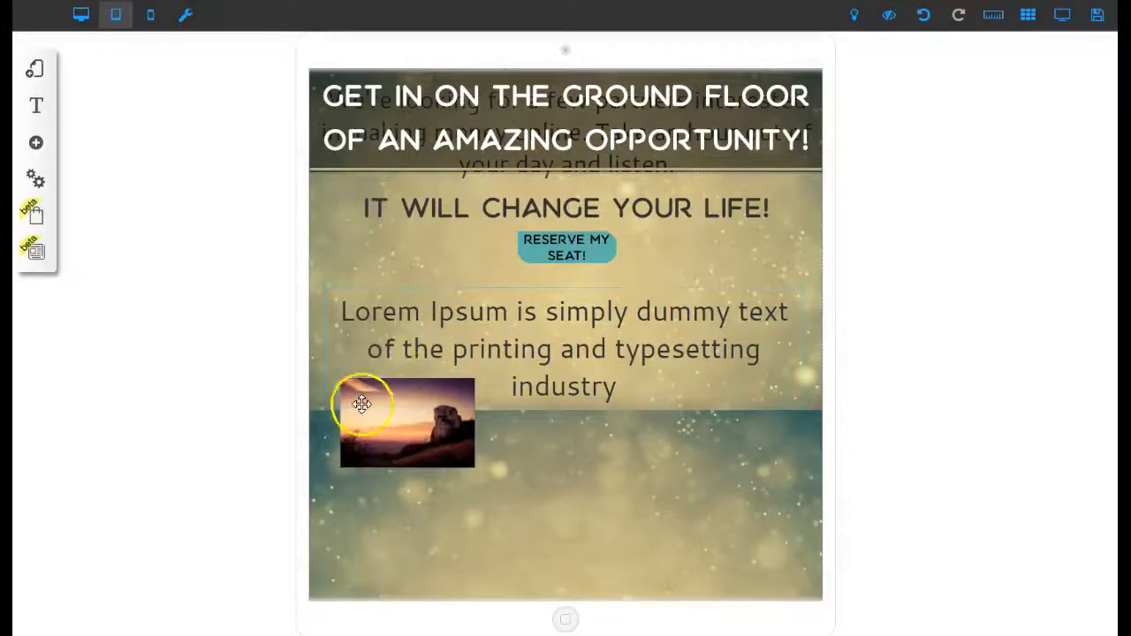
pyautogui.scroll(5, 440, 408)
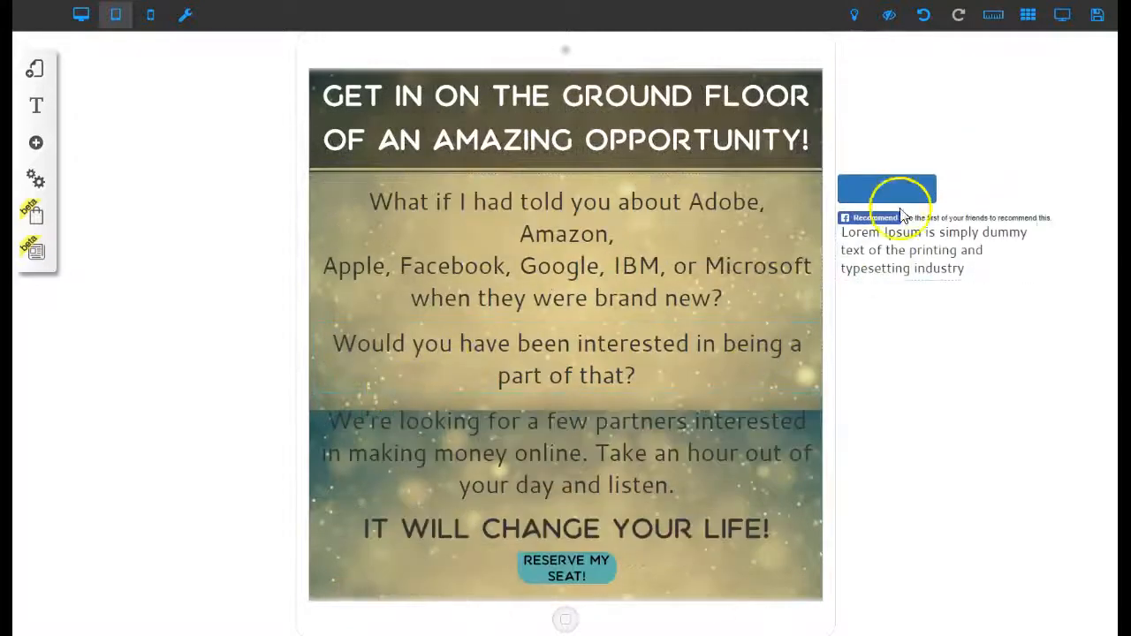
# Step: On the tablet layout, place the Facebook Recommend button and blue button above the large text, and move the small text lower outside the page
pyautogui.click(189, 20)
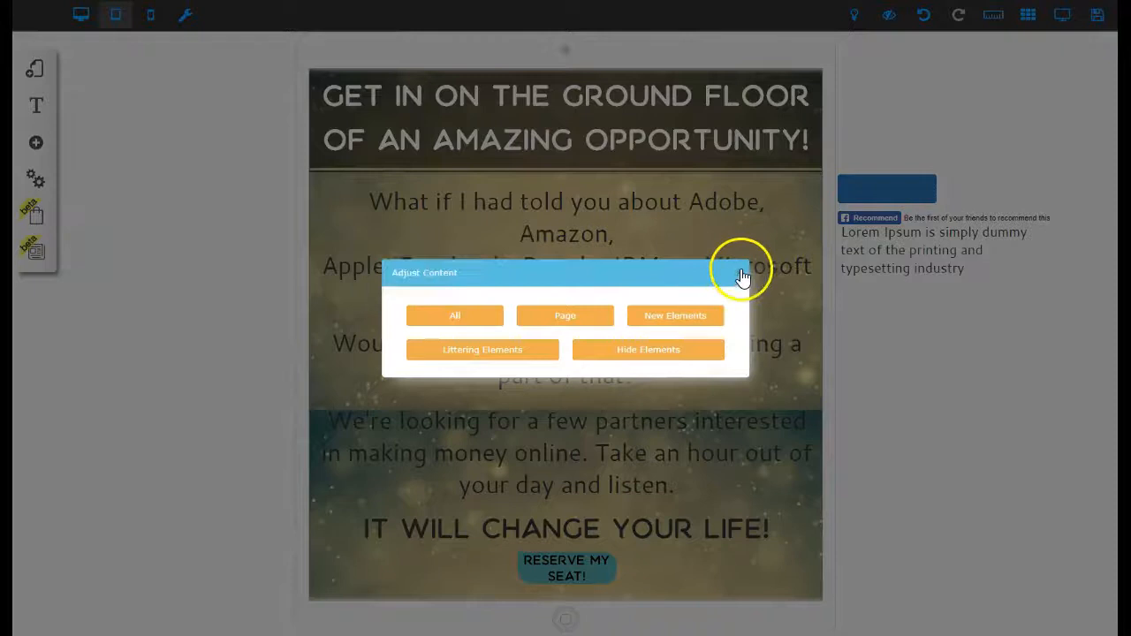
pyautogui.click(742, 275)
pyautogui.scroll(-3, 893, 265)
pyautogui.scroll(1, 896, 251)
pyautogui.moveTo(892, 118); pyautogui.dragTo(916, 439)
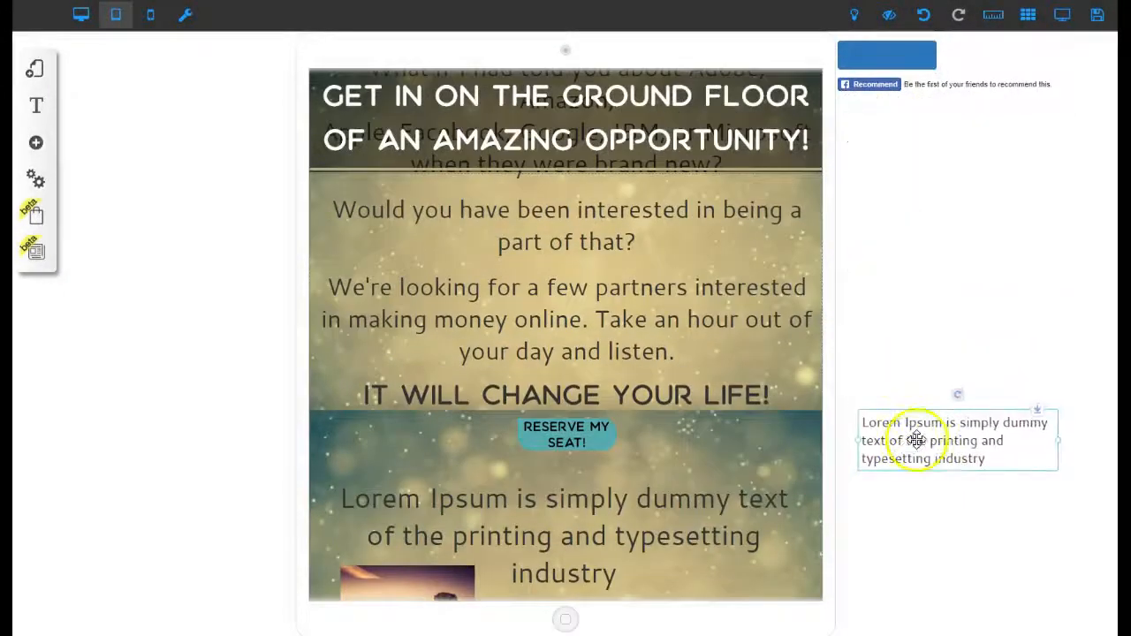
pyautogui.moveTo(871, 83); pyautogui.dragTo(426, 447)
pyautogui.moveTo(849, 62); pyautogui.dragTo(677, 454)
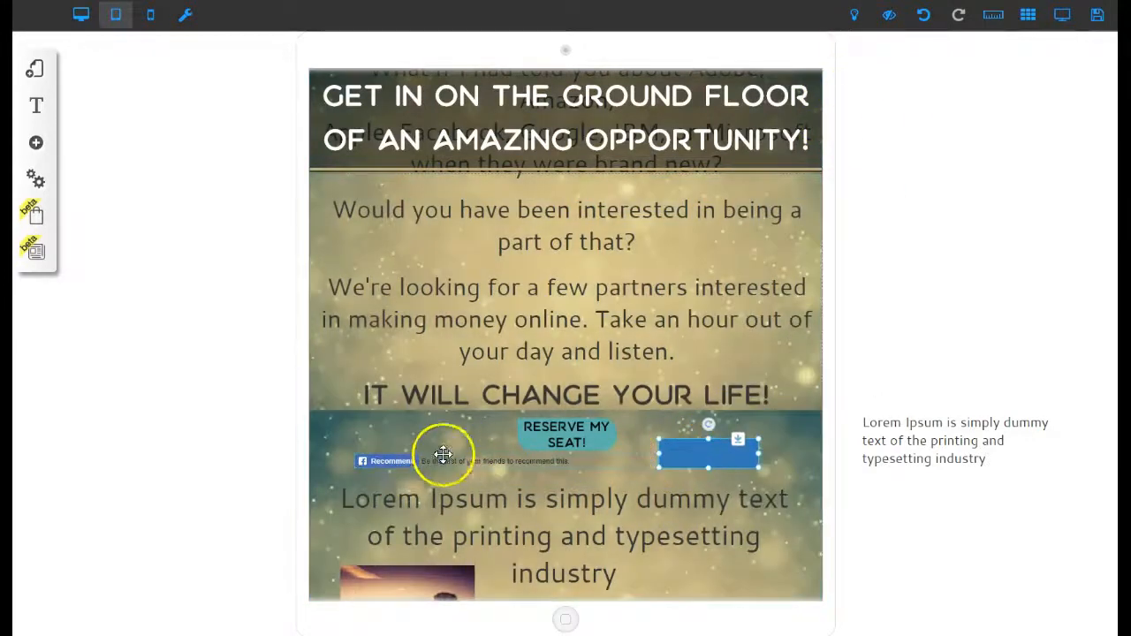
pyautogui.moveTo(400, 462); pyautogui.dragTo(379, 462)
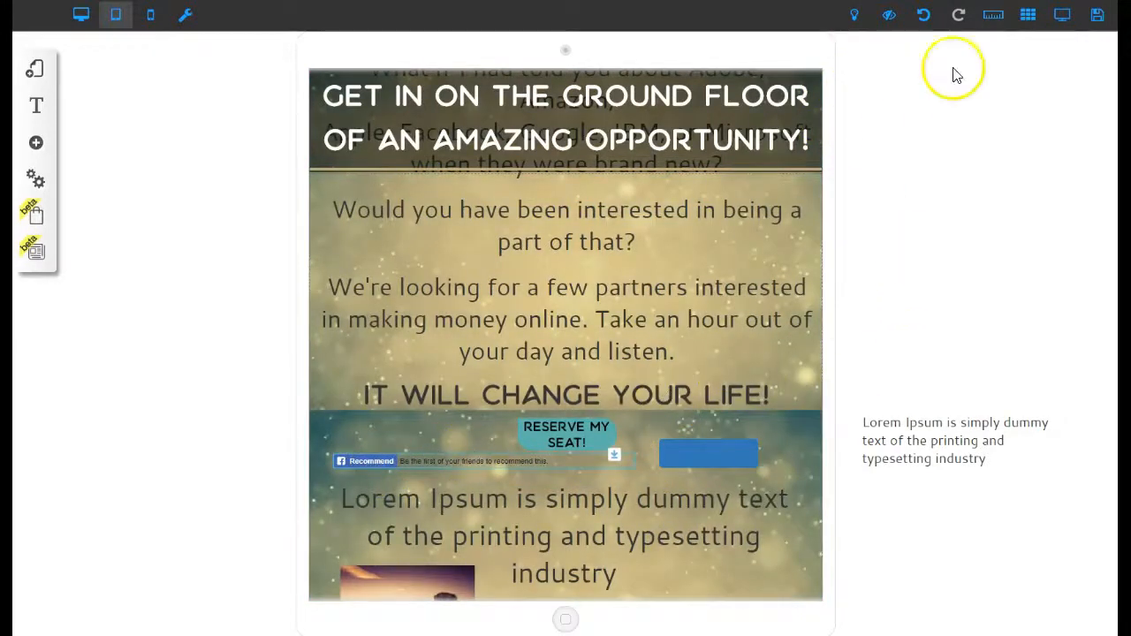
# Step: On the mobile layout, center the blue button near the page bottom and place the Facebook Recommend button below the large text
pyautogui.click(148, 23)
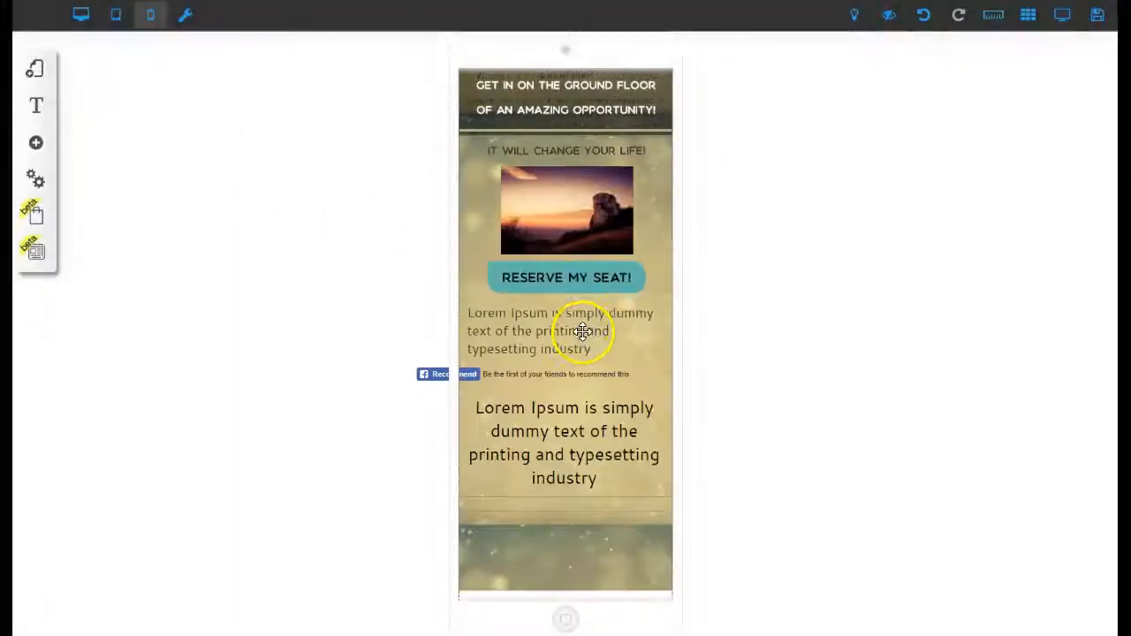
pyautogui.moveTo(769, 406); pyautogui.dragTo(555, 539)
pyautogui.click(689, 454)
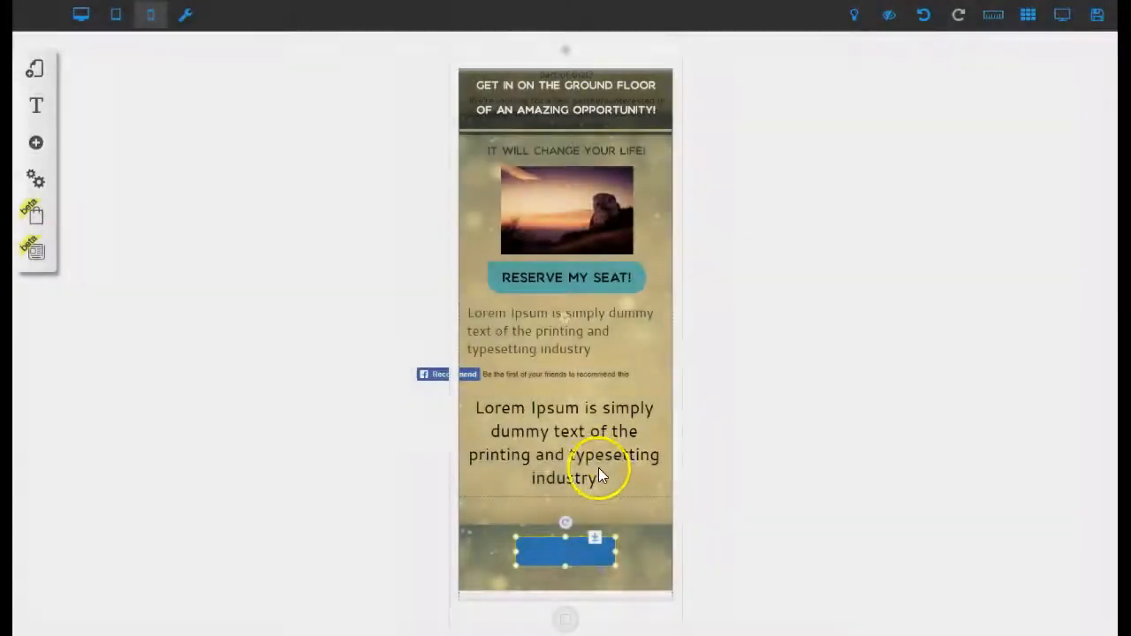
pyautogui.moveTo(425, 340); pyautogui.dragTo(528, 473)
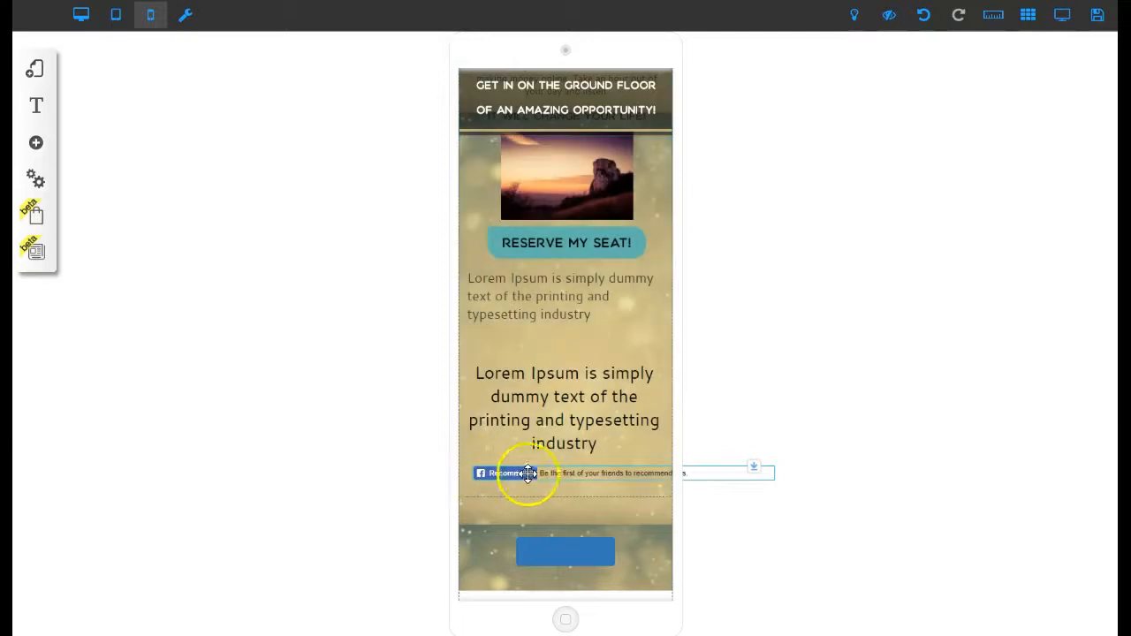
# Step: Examine the Style options in the mobile Recommend button's edit settings and leave them without applying changes
pyautogui.click(567, 474)
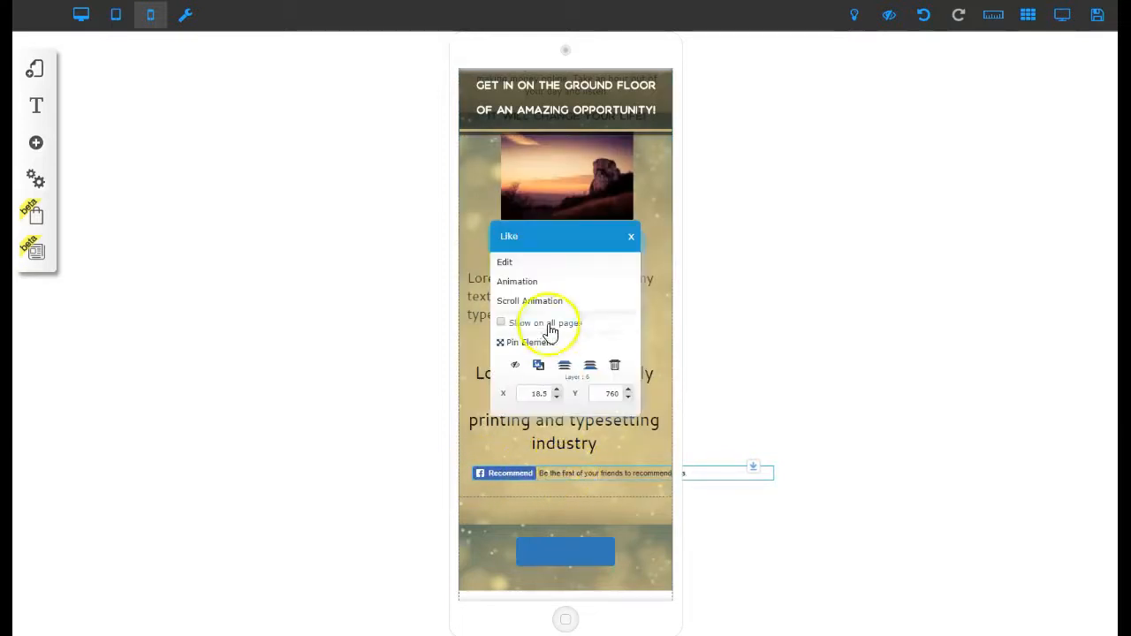
pyautogui.click(505, 264)
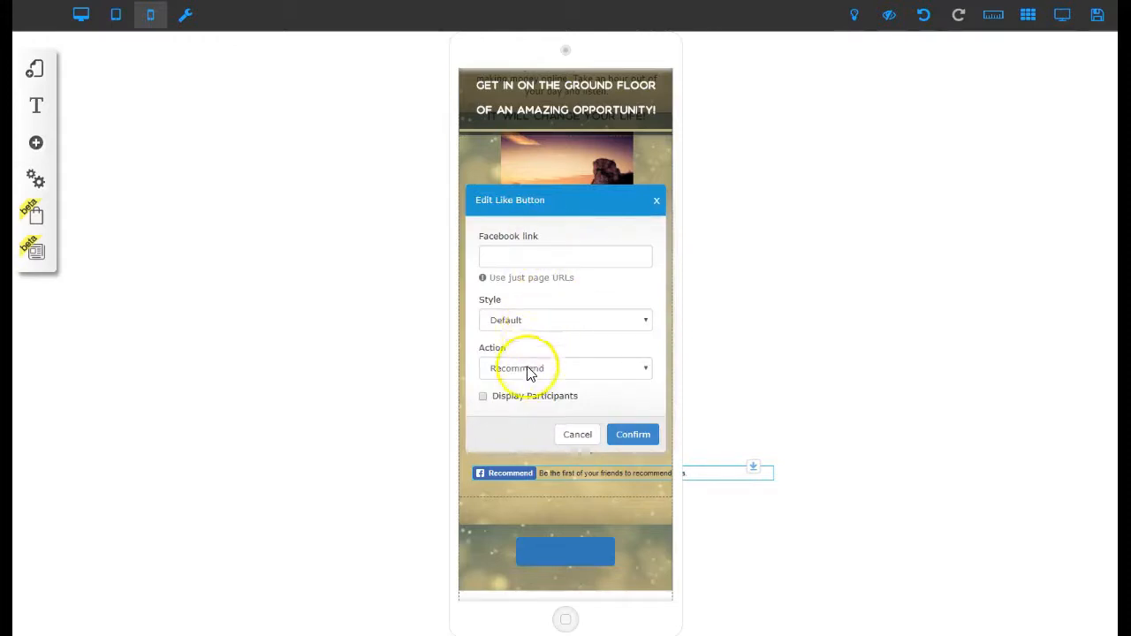
pyautogui.click(532, 324)
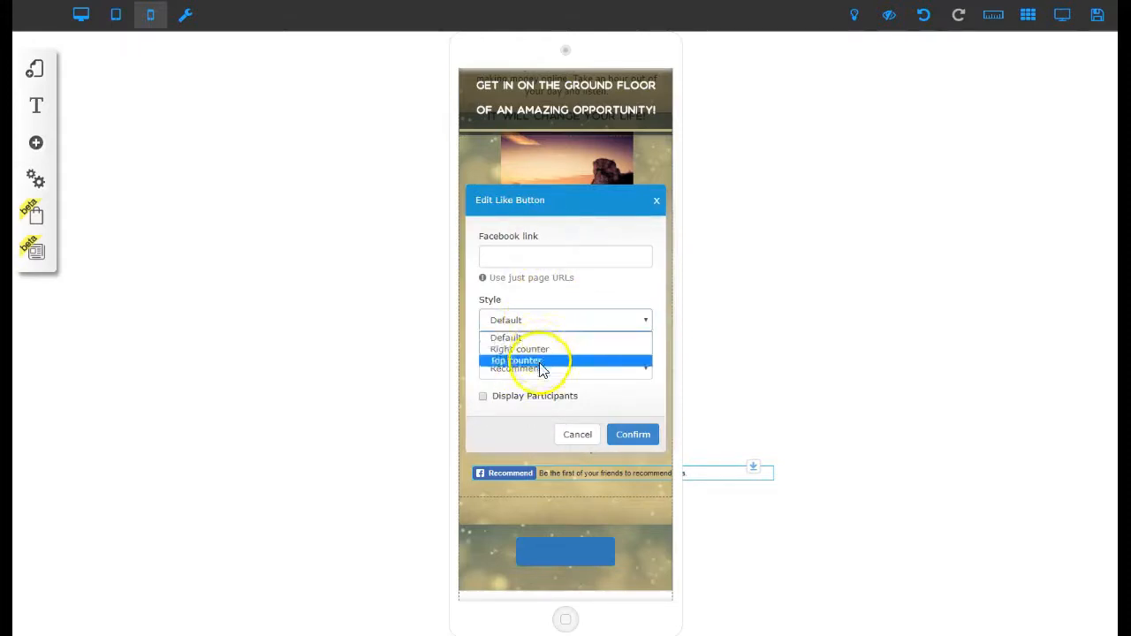
pyautogui.click(538, 316)
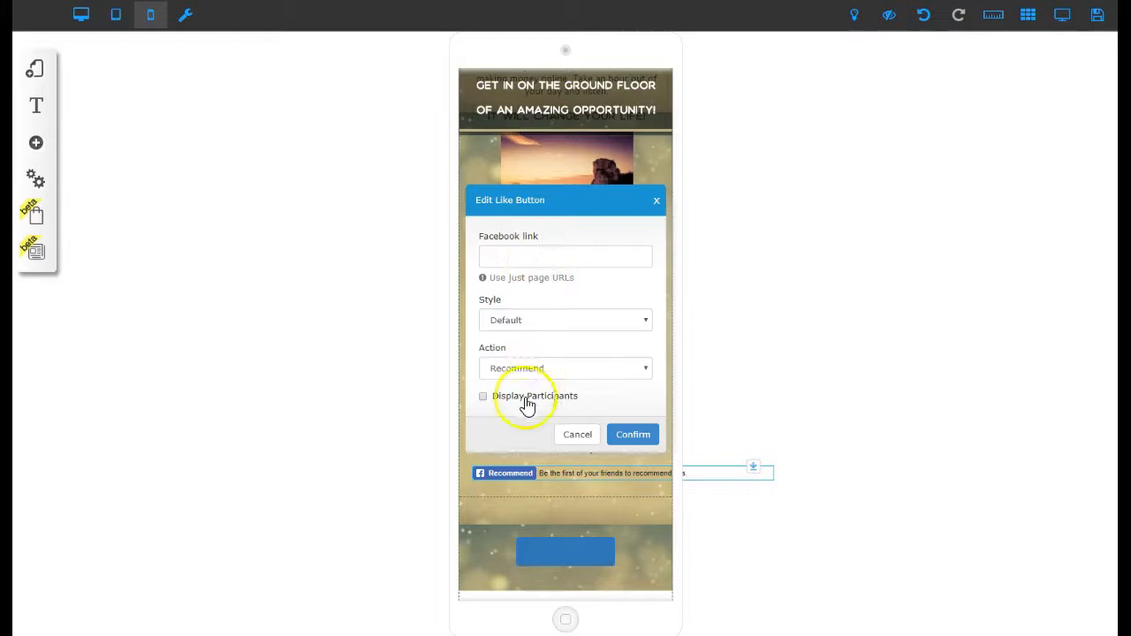
pyautogui.click(575, 435)
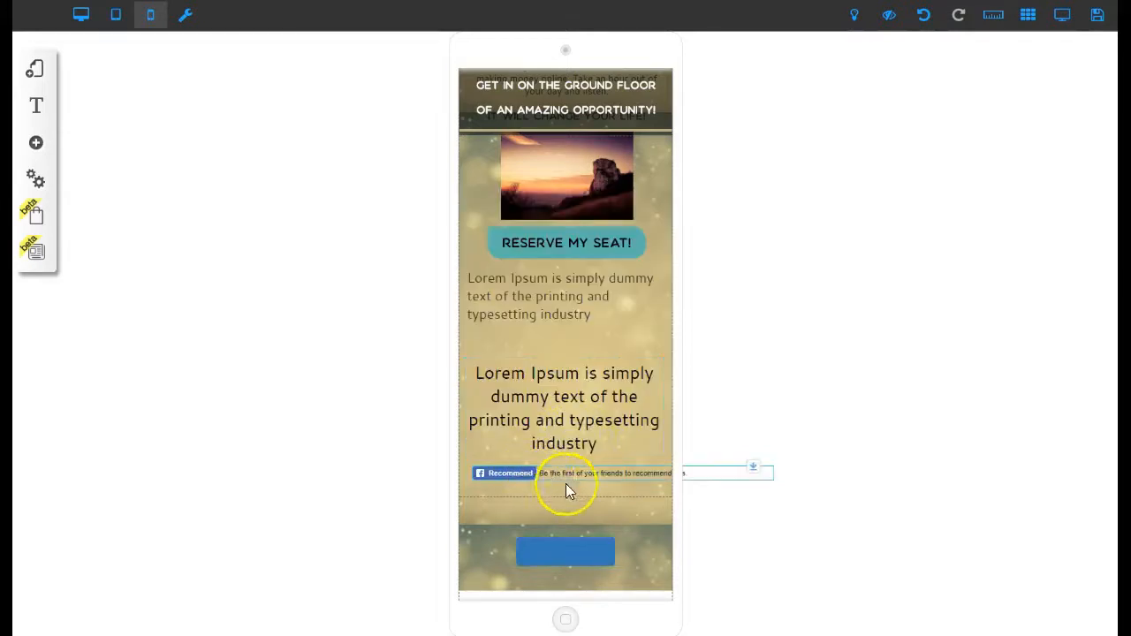
# Step: Hide the Facebook Recommend button on the mobile layout and restore it from the hidden items
pyautogui.click(568, 475)
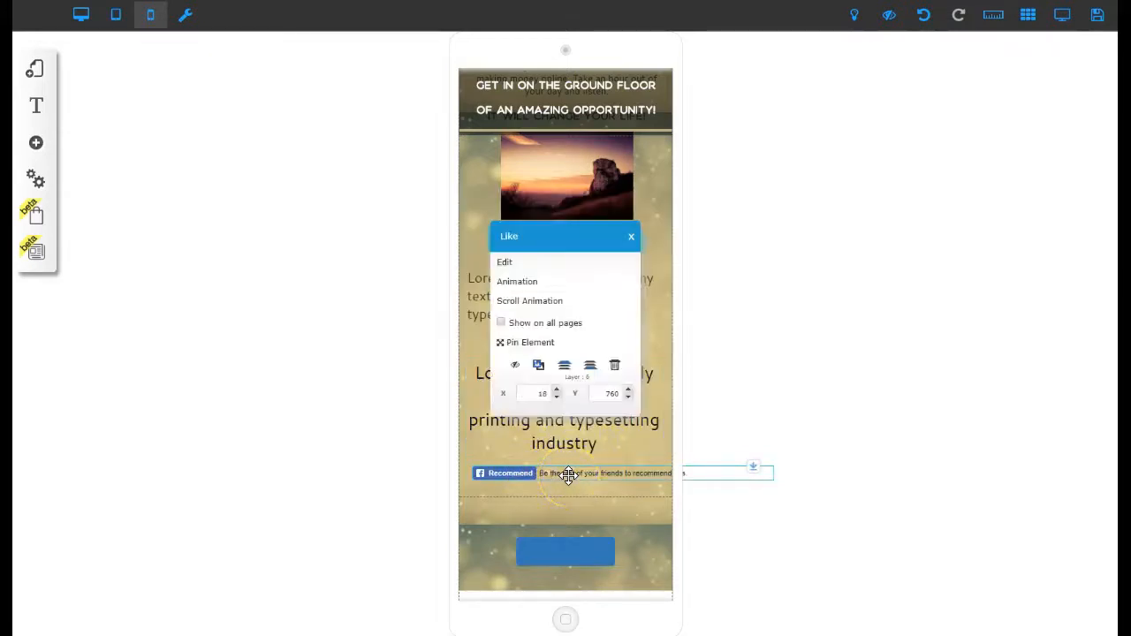
pyautogui.click(520, 369)
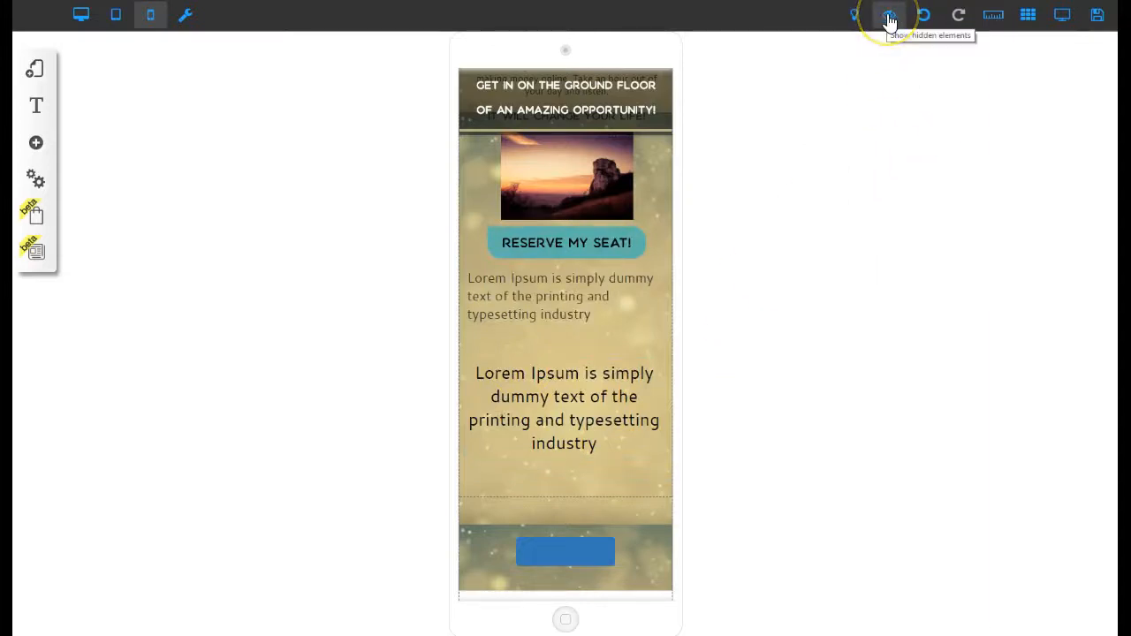
pyautogui.click(890, 17)
pyautogui.click(970, 113)
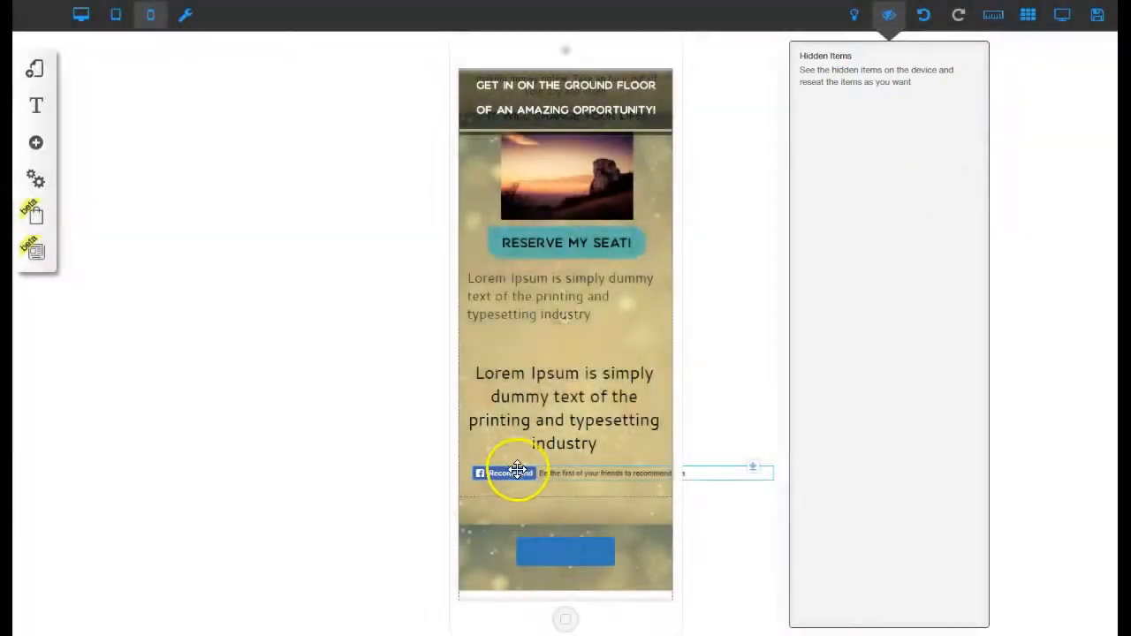
# Step: Hide the restored Recommend button on the mobile layout again and open the tablet layout
pyautogui.click(515, 465)
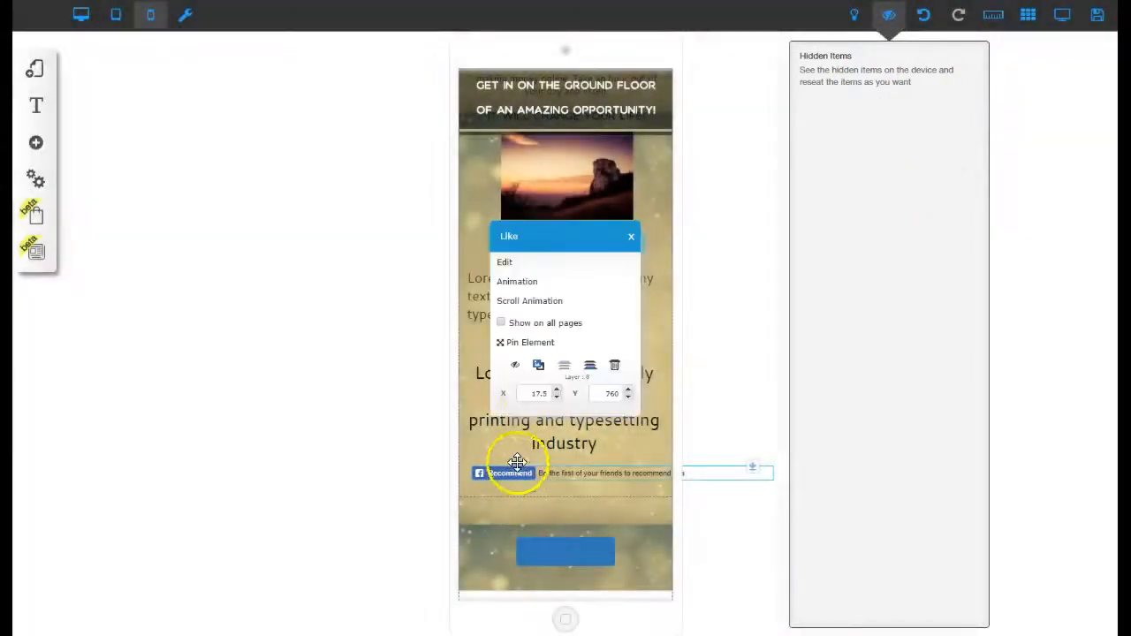
pyautogui.click(516, 366)
pyautogui.click(116, 15)
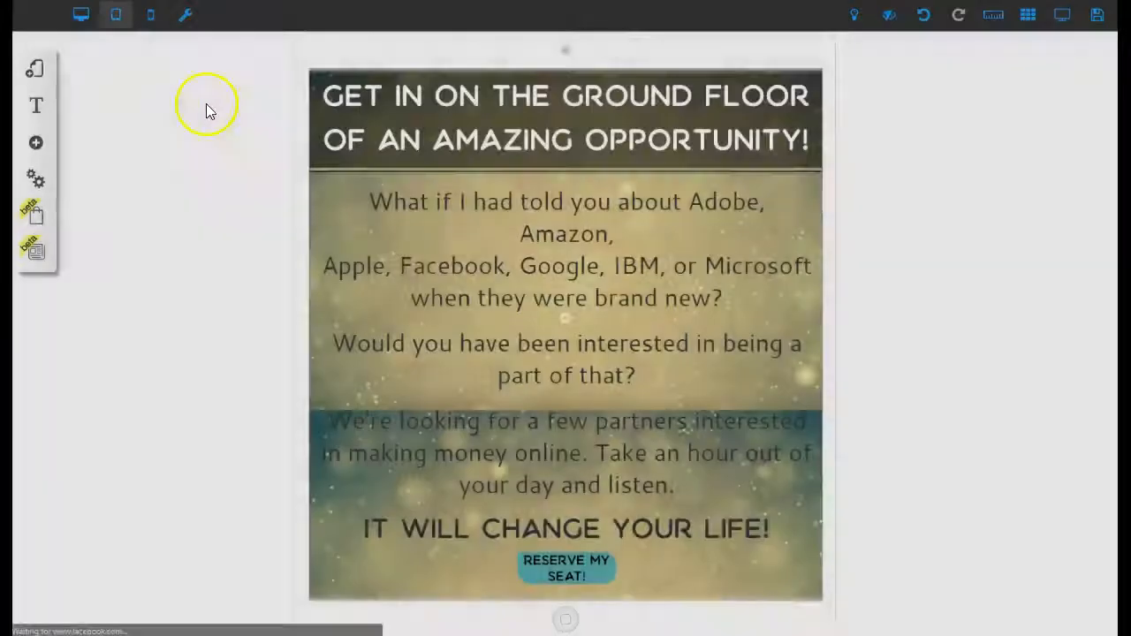
# Step: On the desktop layout, move the Recommend button below the landscape image and shift the large text so it overlaps the image
pyautogui.click(80, 15)
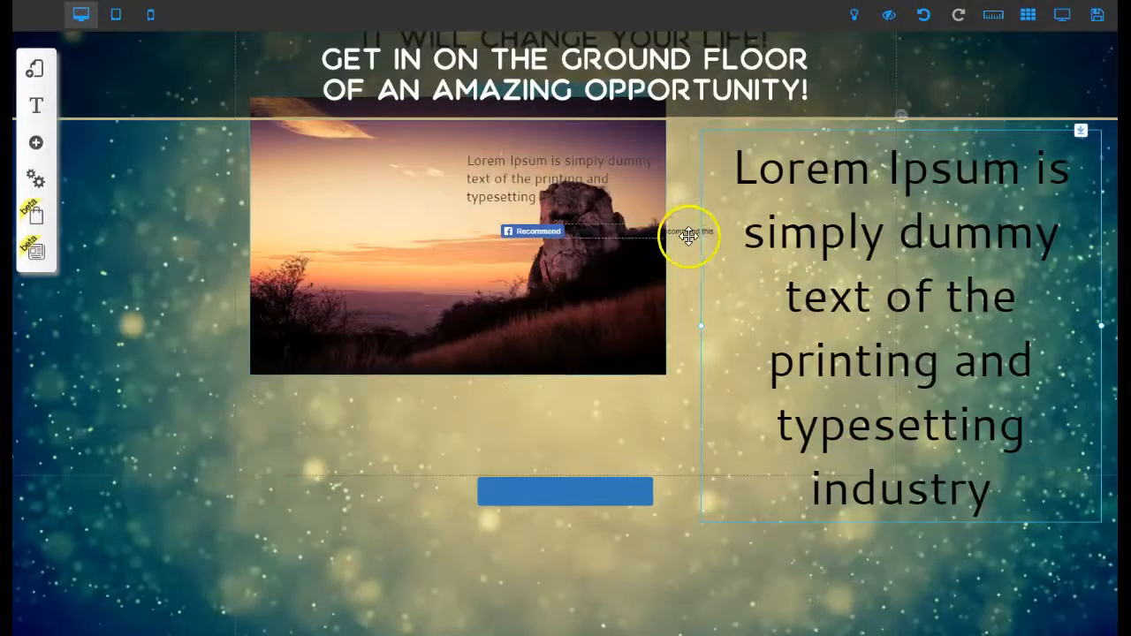
pyautogui.moveTo(688, 236); pyautogui.dragTo(482, 429)
pyautogui.moveTo(821, 319); pyautogui.dragTo(609, 260)
pyautogui.moveTo(348, 437); pyautogui.dragTo(316, 434)
# Step: Add a classic blue box to the mobile layout and widen it to about 307 px over the introductory paragraphs
pyautogui.click(151, 19)
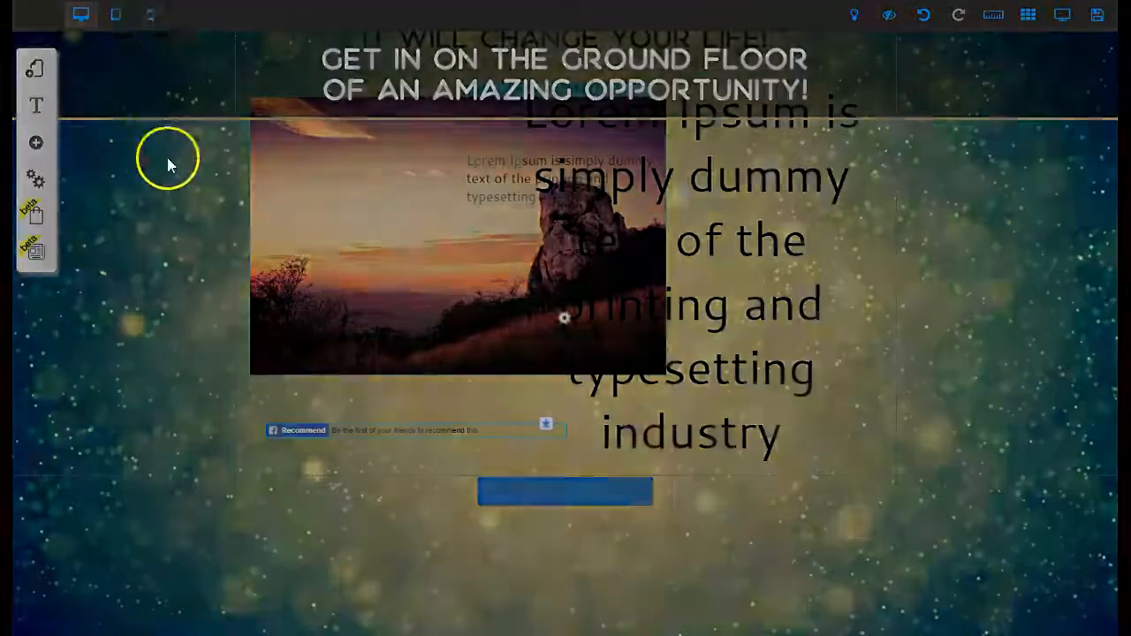
pyautogui.click(35, 142)
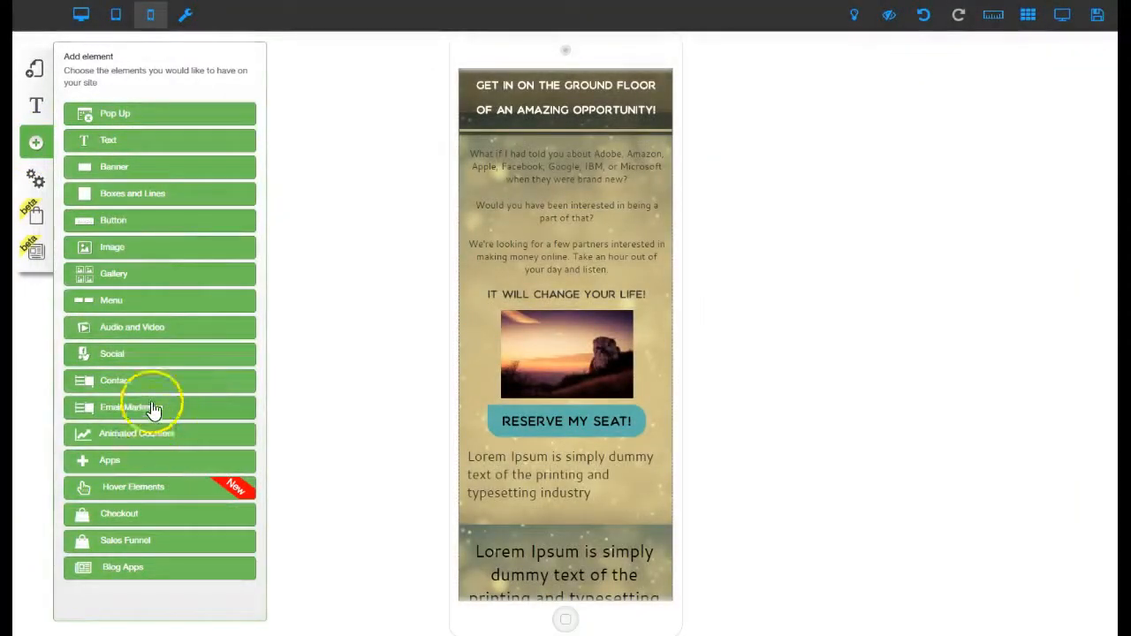
pyautogui.click(151, 203)
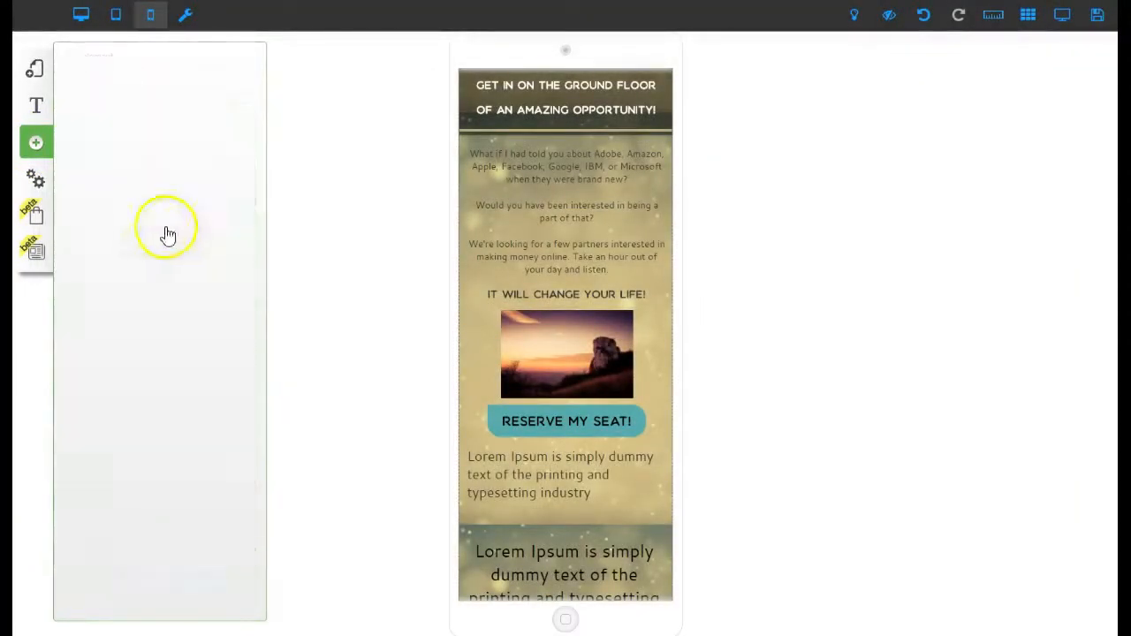
pyautogui.click(121, 160)
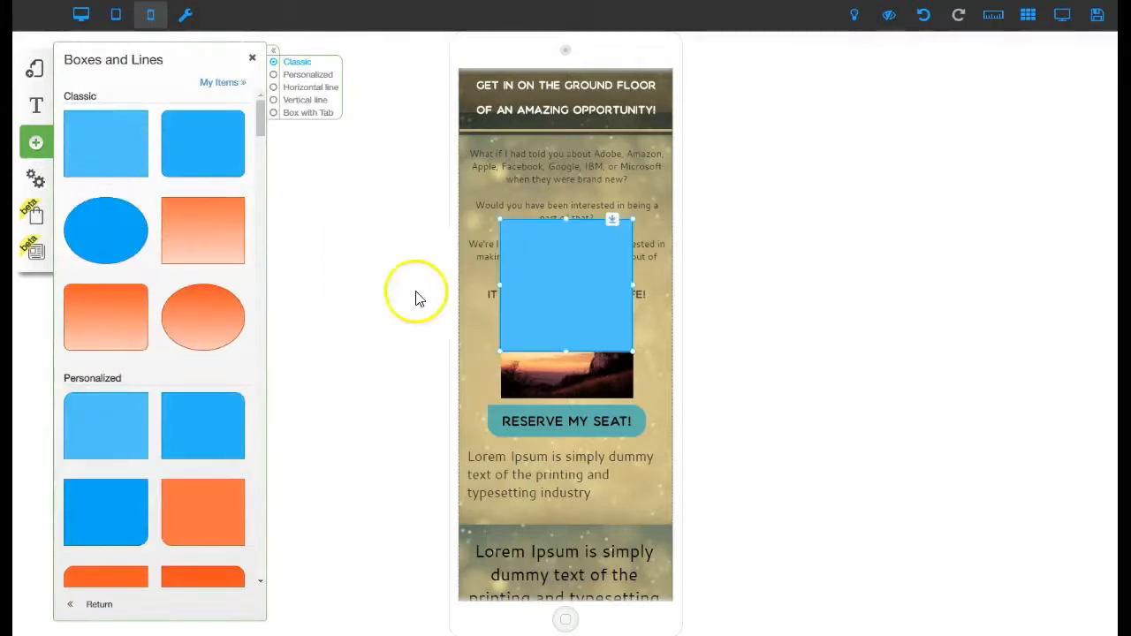
pyautogui.moveTo(538, 293); pyautogui.dragTo(525, 207)
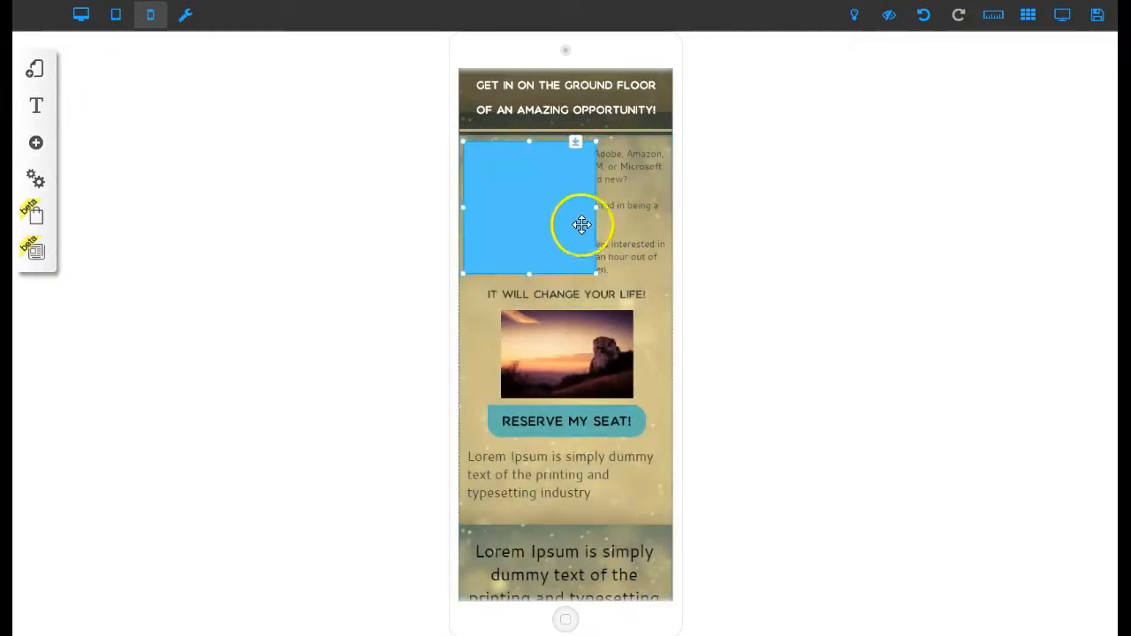
pyautogui.moveTo(607, 206); pyautogui.dragTo(664, 207)
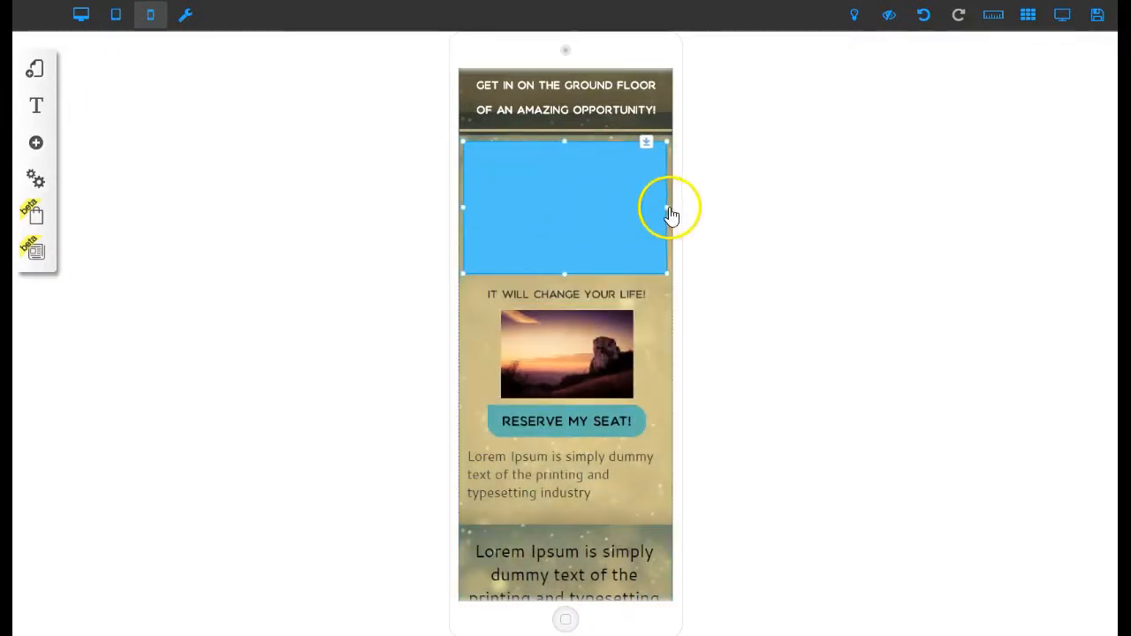
# Step: Send the blue box behind the introductory text and extend its lower edge slightly past the last line
pyautogui.click(578, 204)
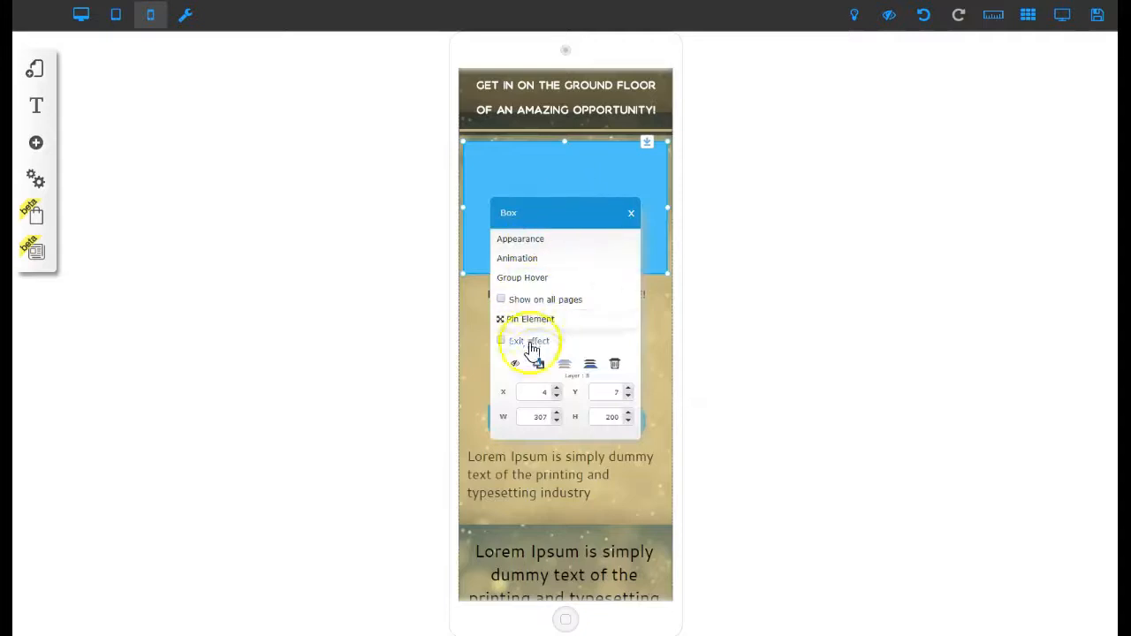
pyautogui.click(590, 370)
pyautogui.moveTo(616, 218); pyautogui.dragTo(907, 227)
pyautogui.click(901, 225)
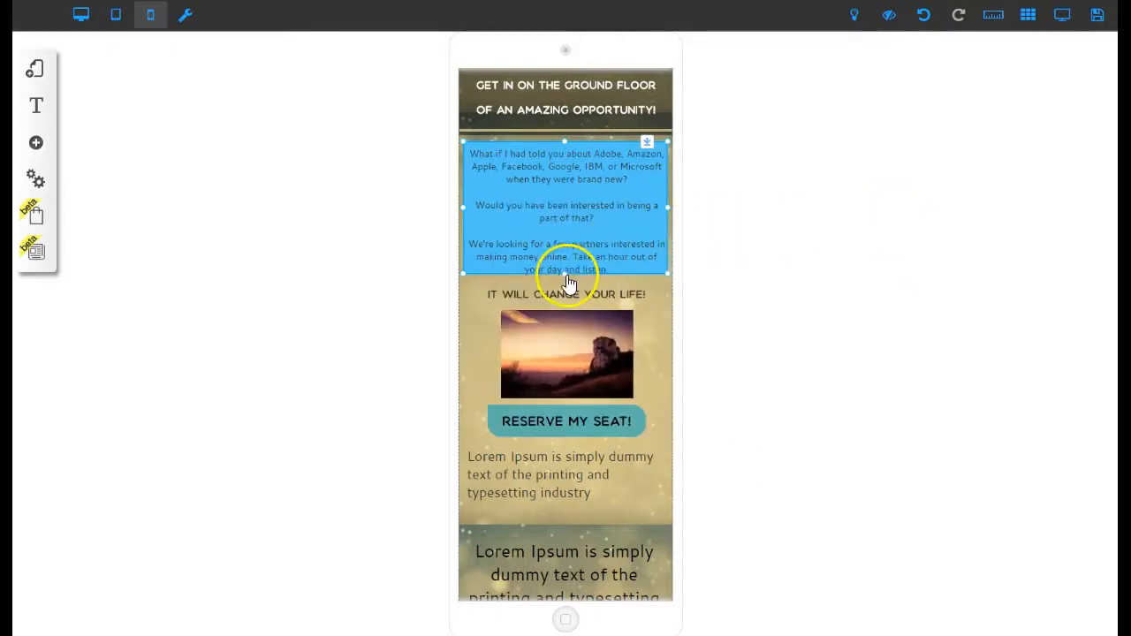
pyautogui.moveTo(566, 278); pyautogui.dragTo(568, 294)
pyautogui.click(881, 110)
# Step: Preview the page in the mobile, tablet and desktop layouts to compare element placement, and return to editing
pyautogui.click(1066, 19)
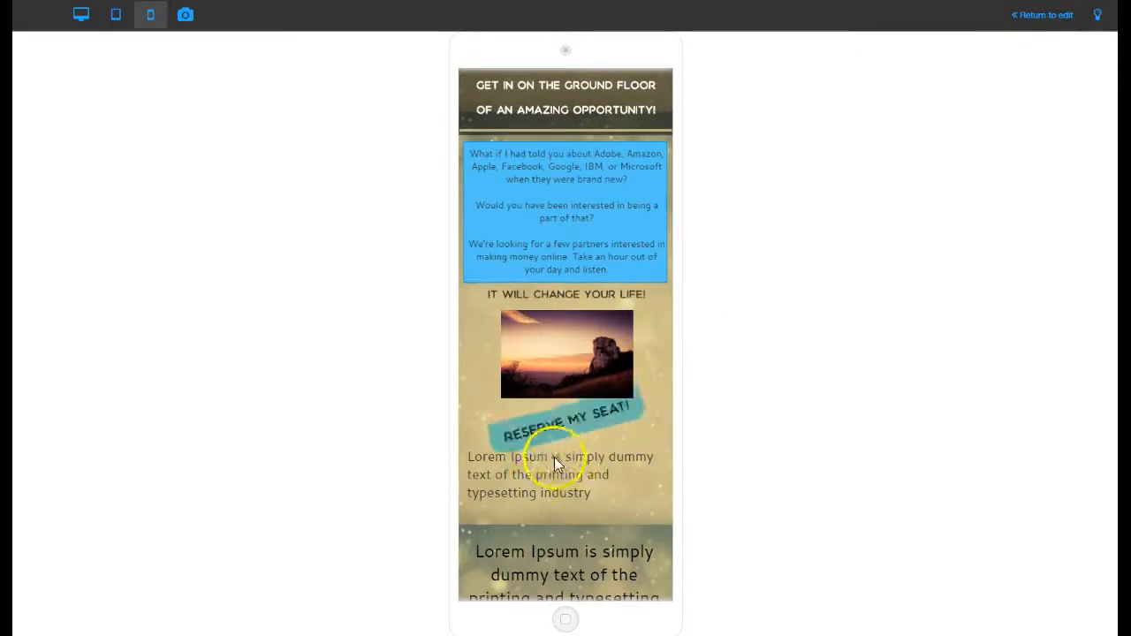
pyautogui.scroll(-3, 585, 459)
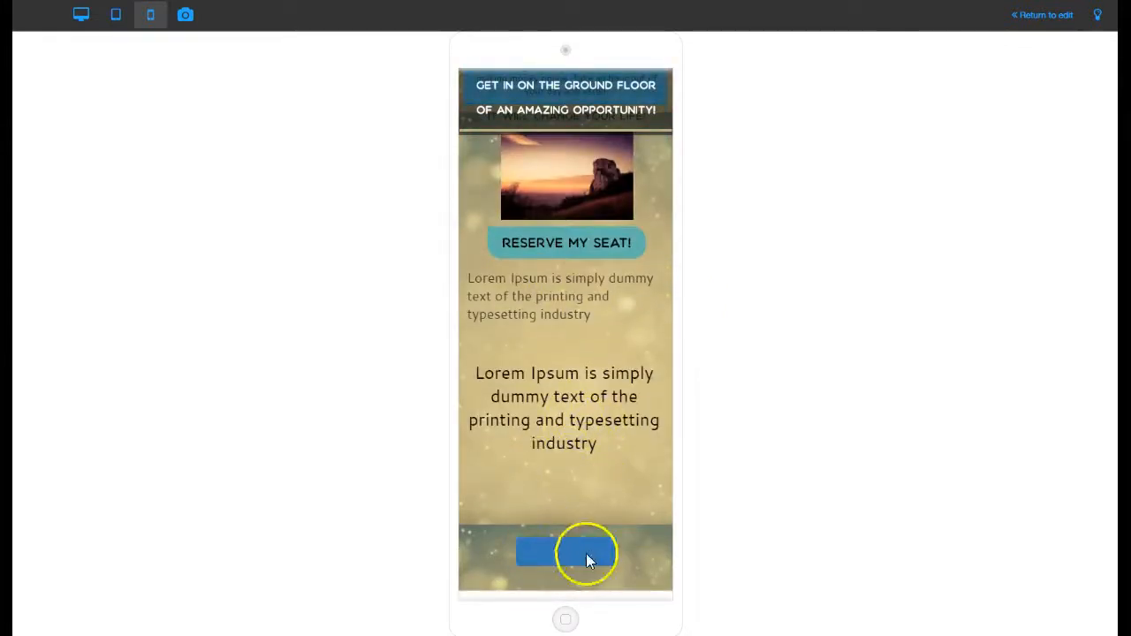
pyautogui.scroll(3, 581, 396)
pyautogui.click(126, 16)
pyautogui.scroll(-3, 468, 194)
pyautogui.scroll(3, 480, 290)
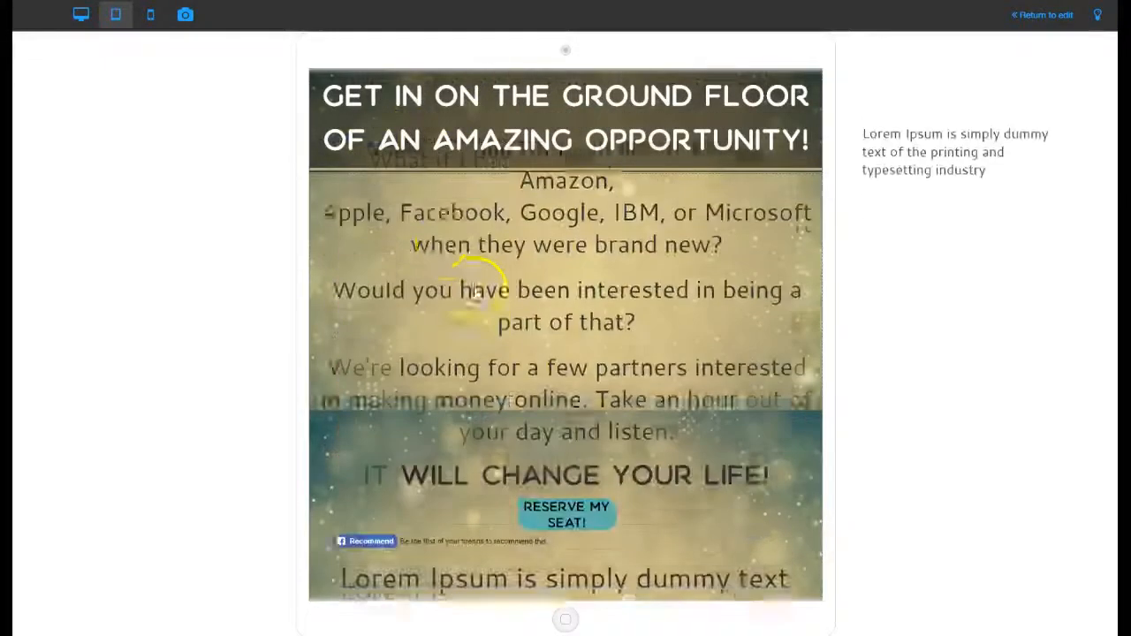
pyautogui.click(81, 14)
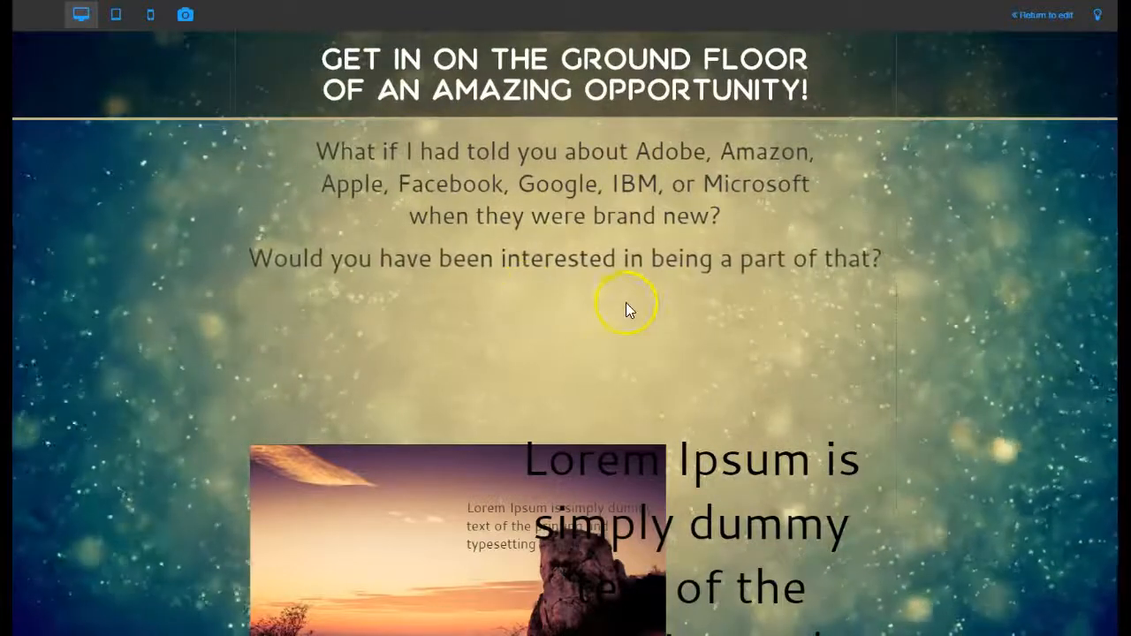
pyautogui.scroll(-2, 552, 353)
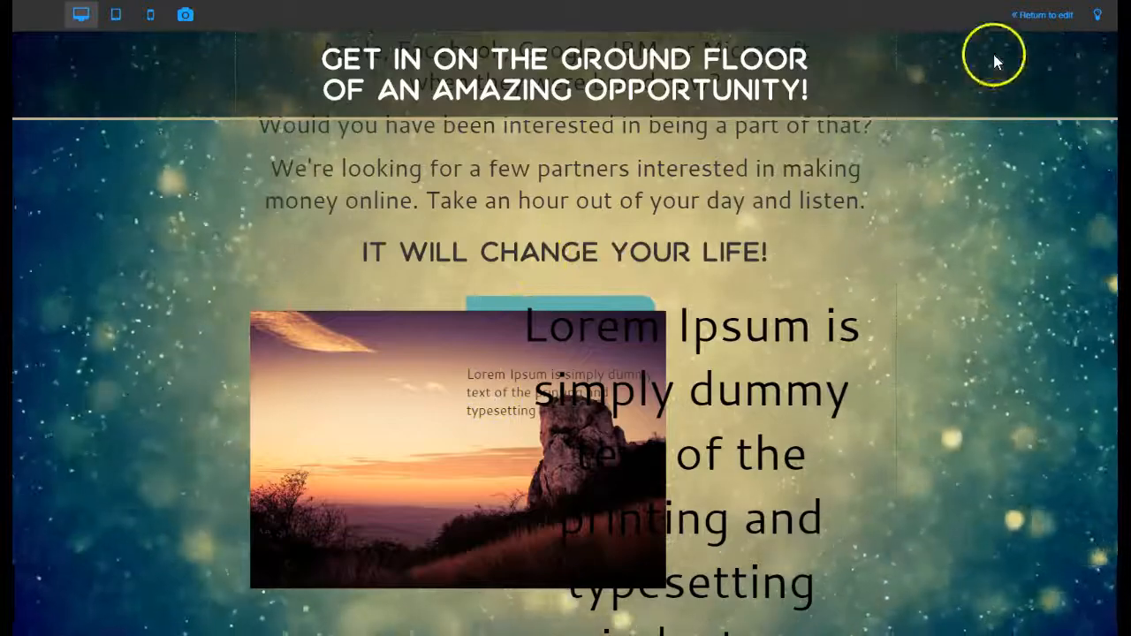
pyautogui.click(1032, 16)
# Step: Delete the landscape image and both Lorem Ipsum texts from the desktop layout
pyautogui.scroll(-3, 653, 274)
pyautogui.click(373, 288)
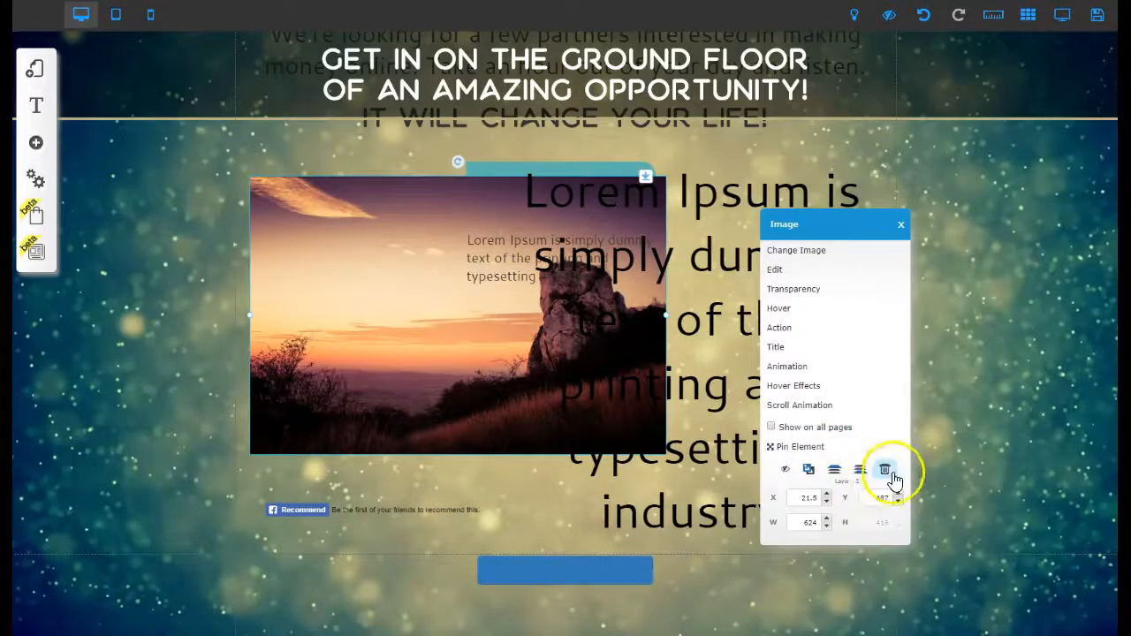
pyautogui.click(890, 473)
pyautogui.click(730, 368)
pyautogui.click(885, 335)
pyautogui.click(598, 273)
pyautogui.click(885, 335)
# Step: Delete the Facebook Recommend button and the blue button from the desktop layout, and check the tablet layout
pyautogui.click(311, 514)
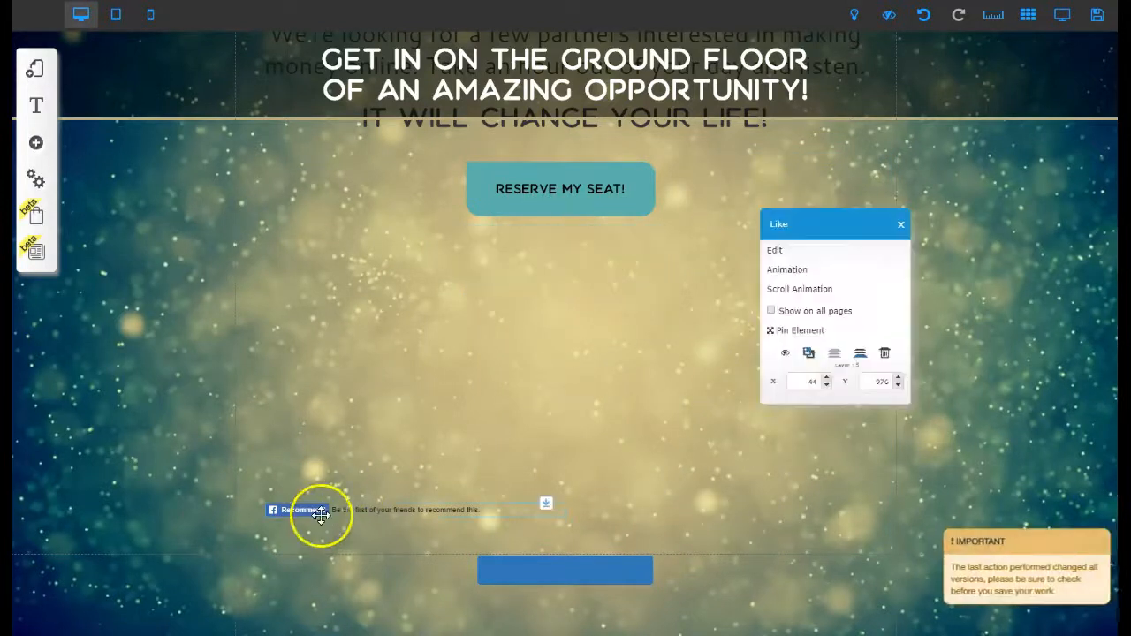
pyautogui.click(886, 350)
pyautogui.click(563, 571)
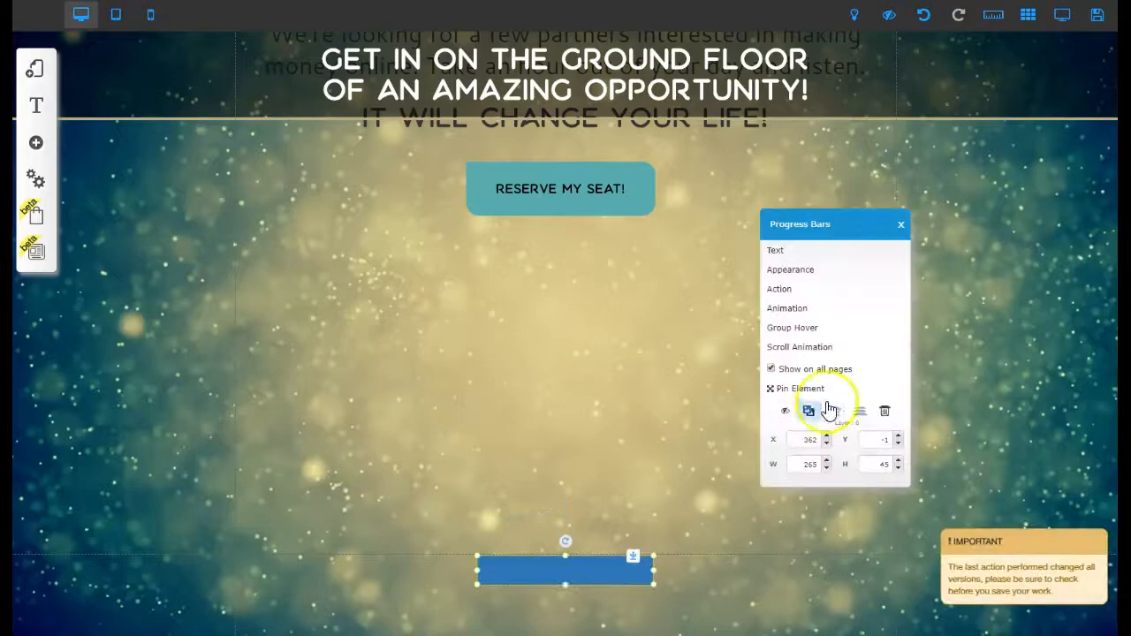
pyautogui.click(885, 410)
pyautogui.click(118, 15)
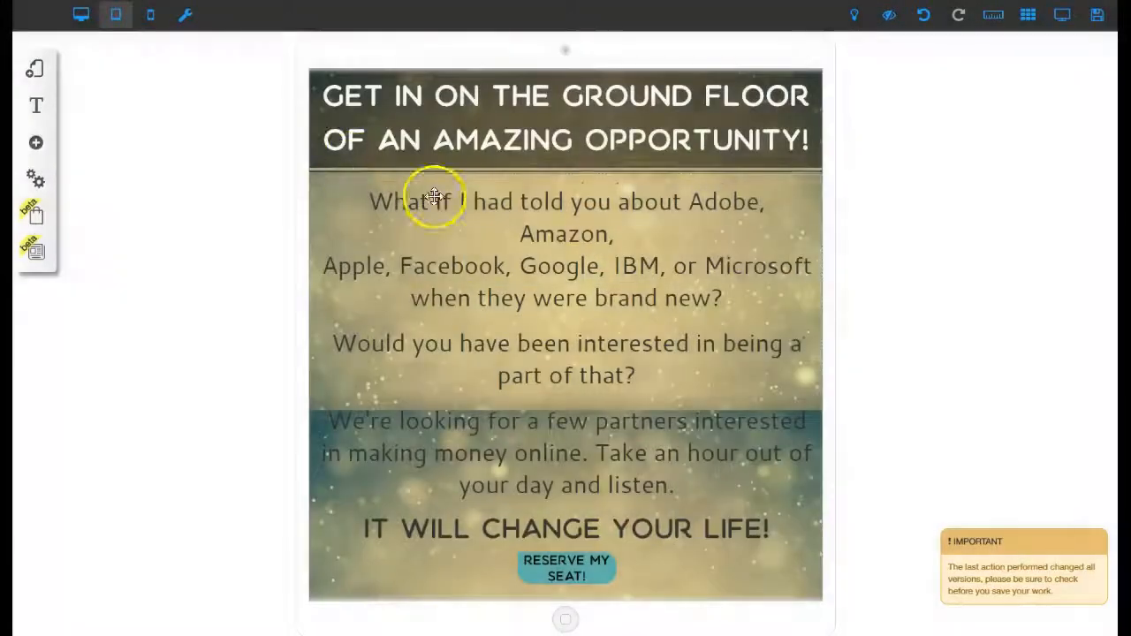
# Step: Check the remaining page elements in the tablet and mobile layouts, and return to the desktop layout
pyautogui.scroll(-4, 584, 341)
pyautogui.scroll(4, 569, 336)
pyautogui.click(149, 16)
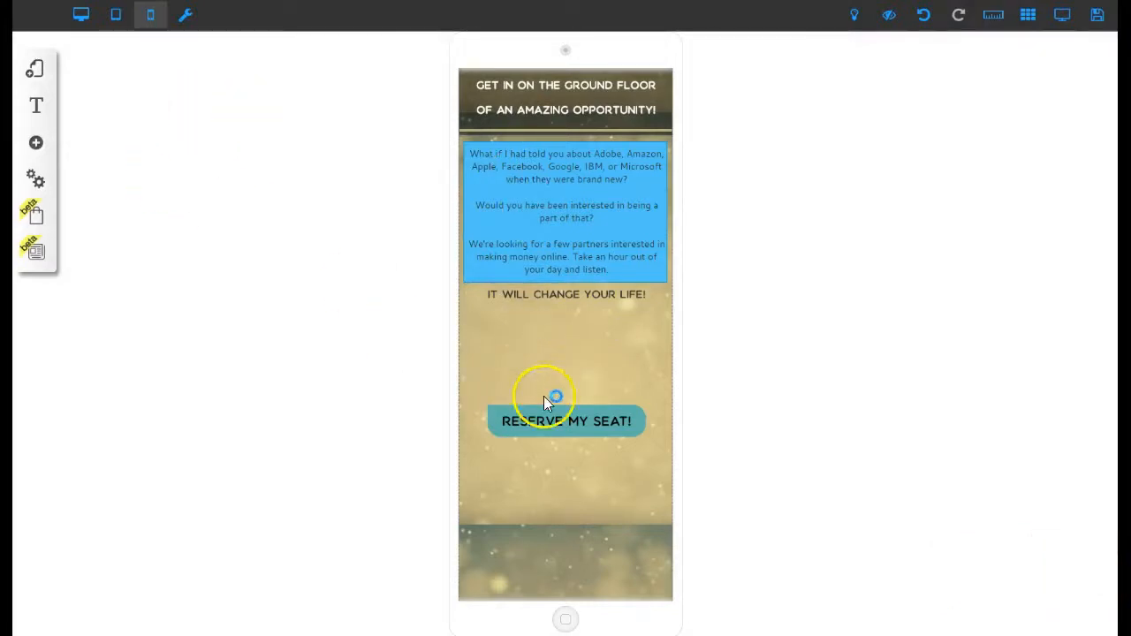
pyautogui.click(80, 14)
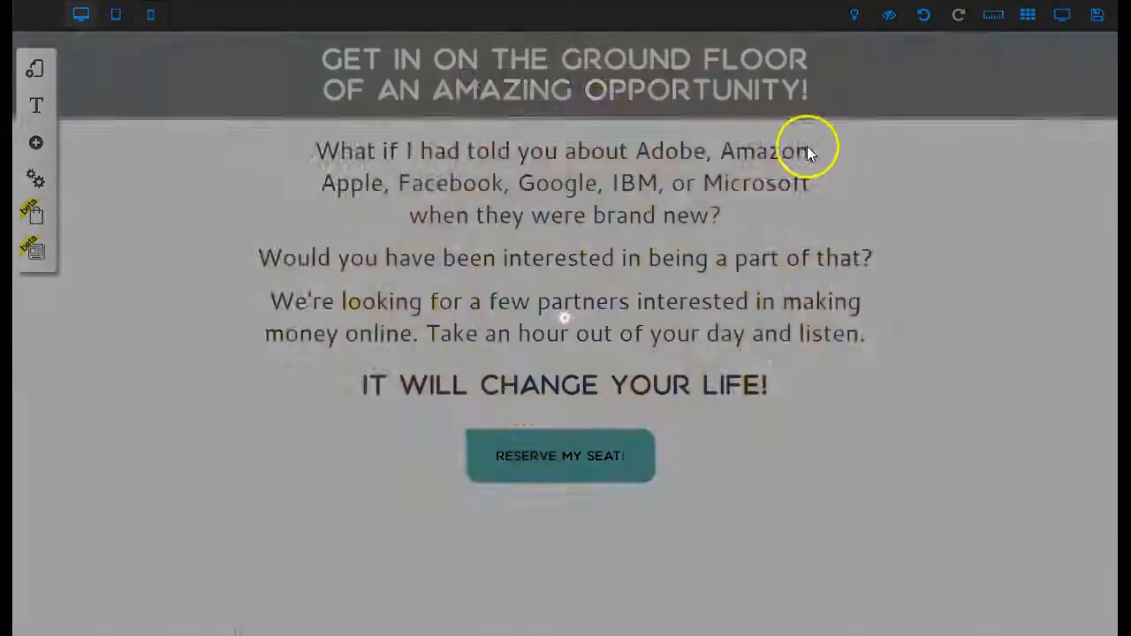
# Step: Save the page, preview its tablet and mobile layouts, and return to editing
pyautogui.click(1094, 12)
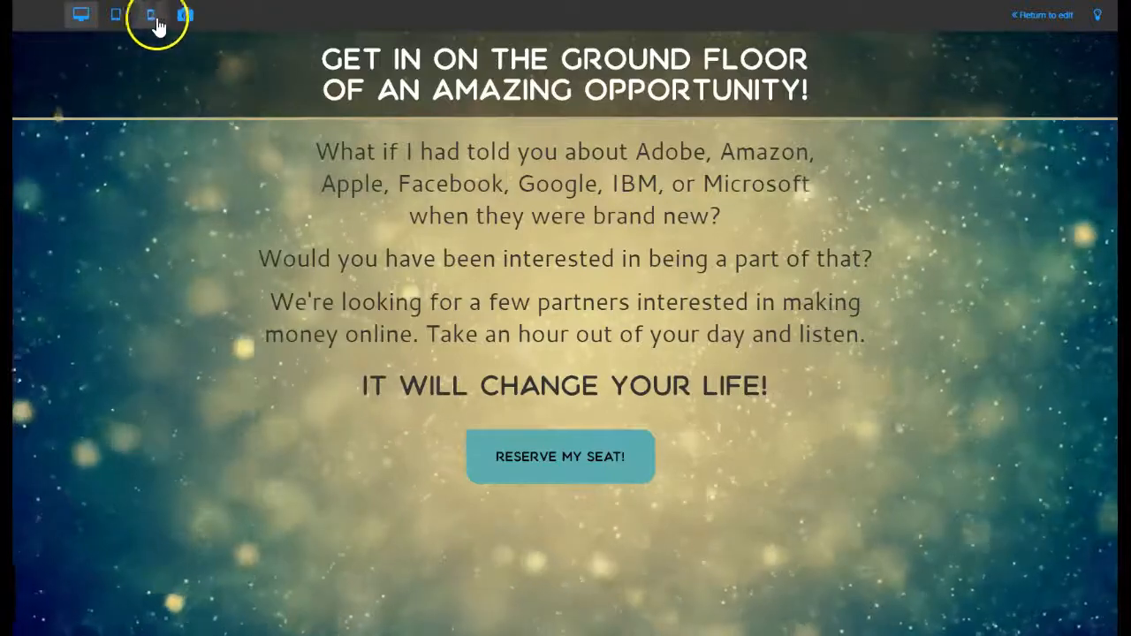
pyautogui.click(118, 15)
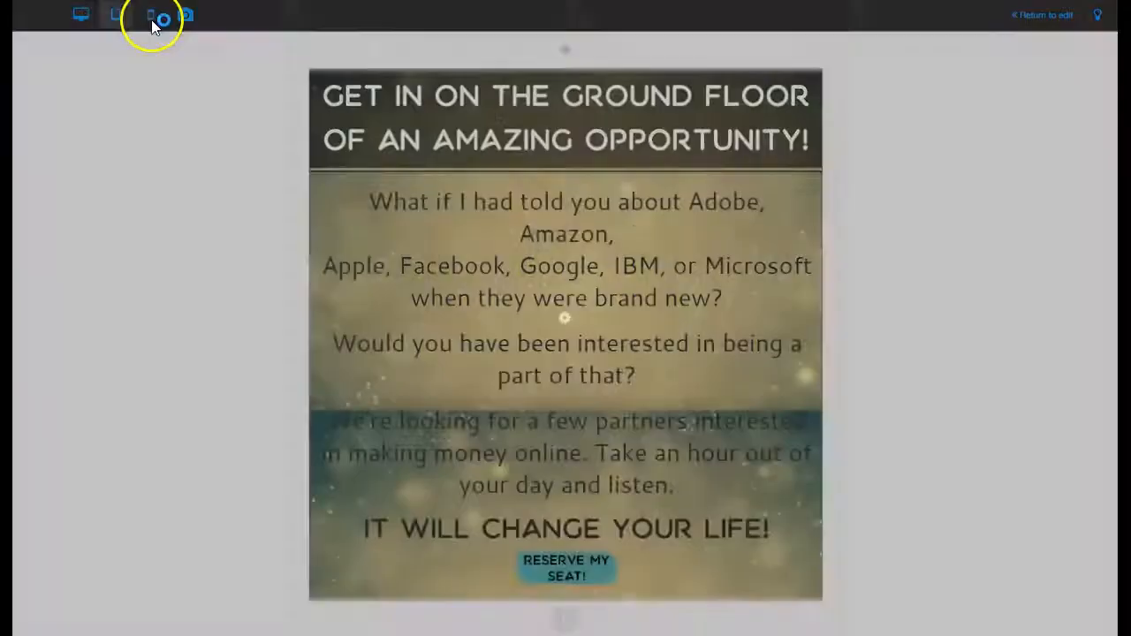
pyautogui.click(151, 20)
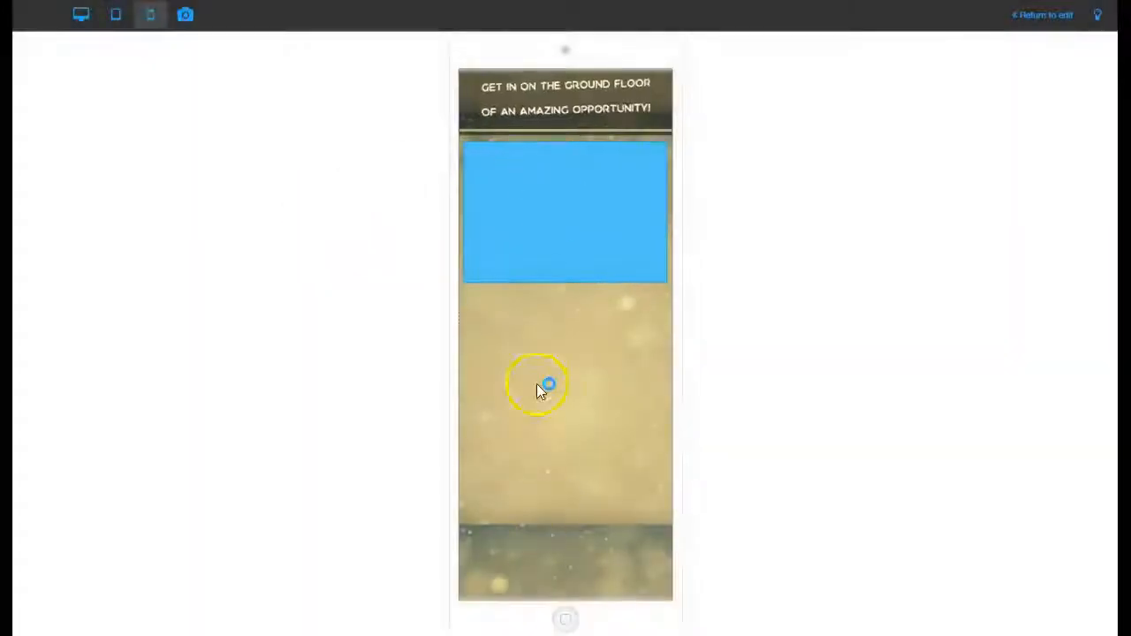
pyautogui.click(1043, 16)
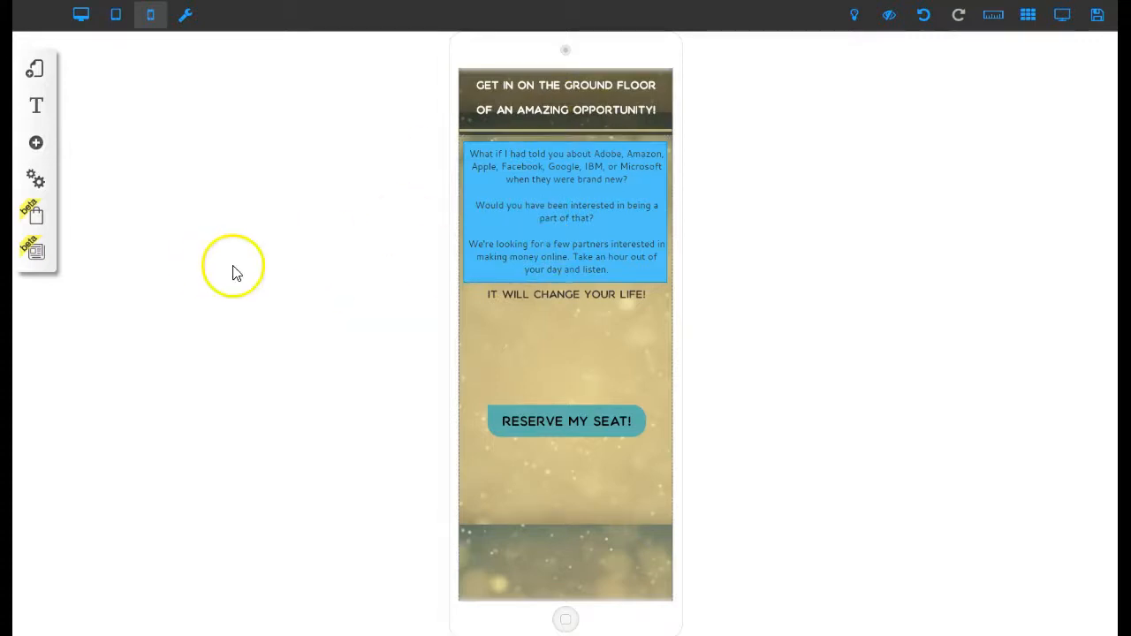
# Step: Leave the page editor, accepting the loss of unsaved changes, and go to the list of sites
pyautogui.click(549, 88)
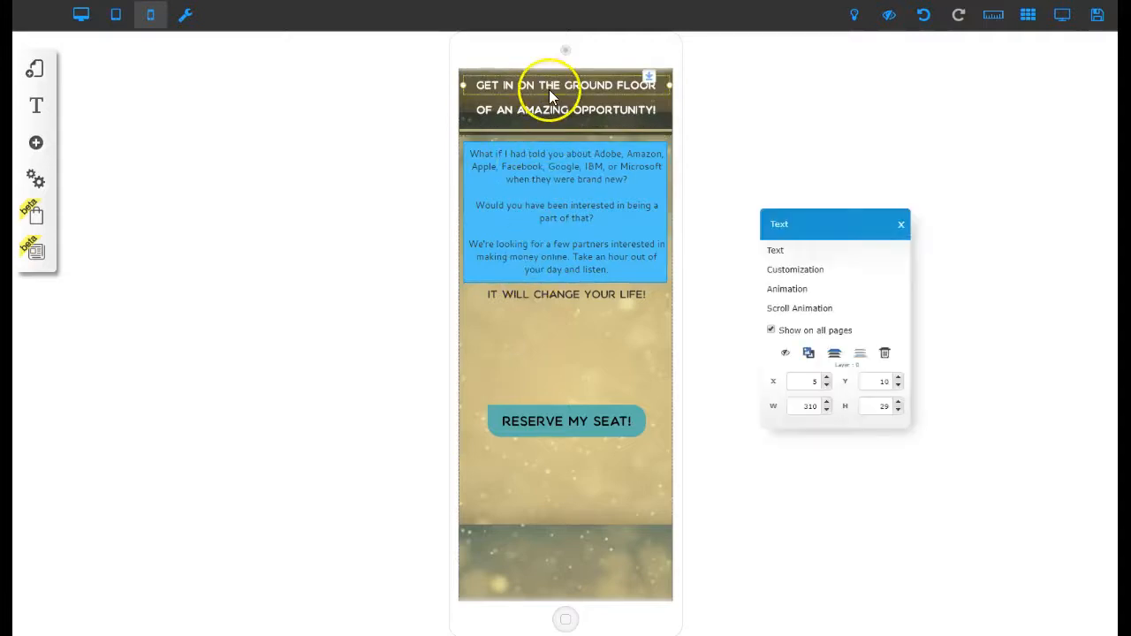
pyautogui.click(900, 224)
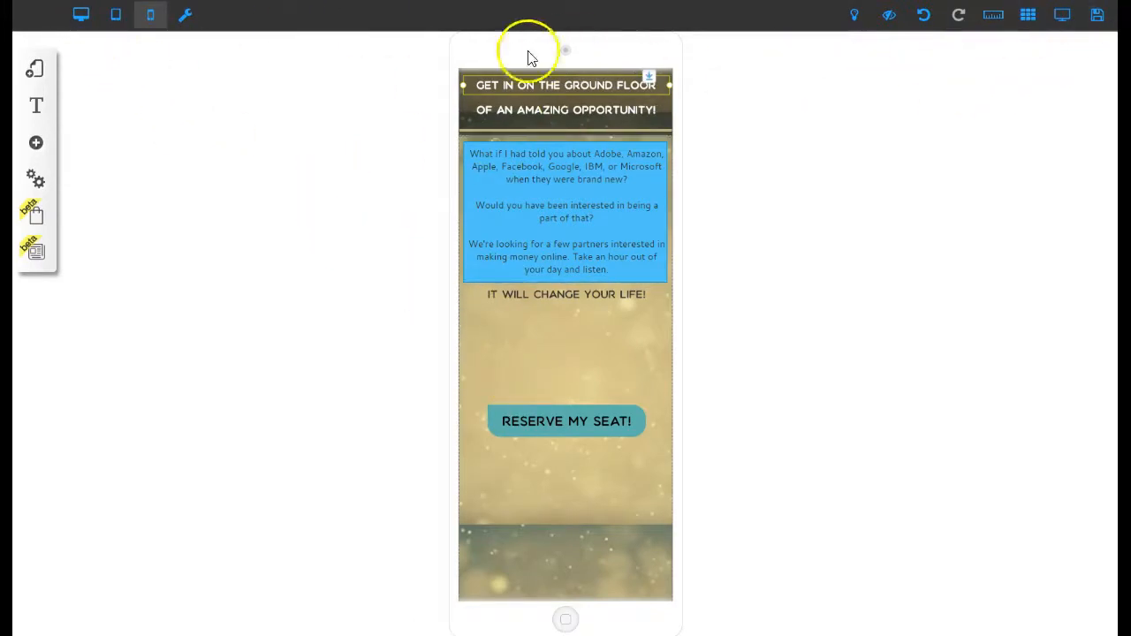
pyautogui.press('F5')
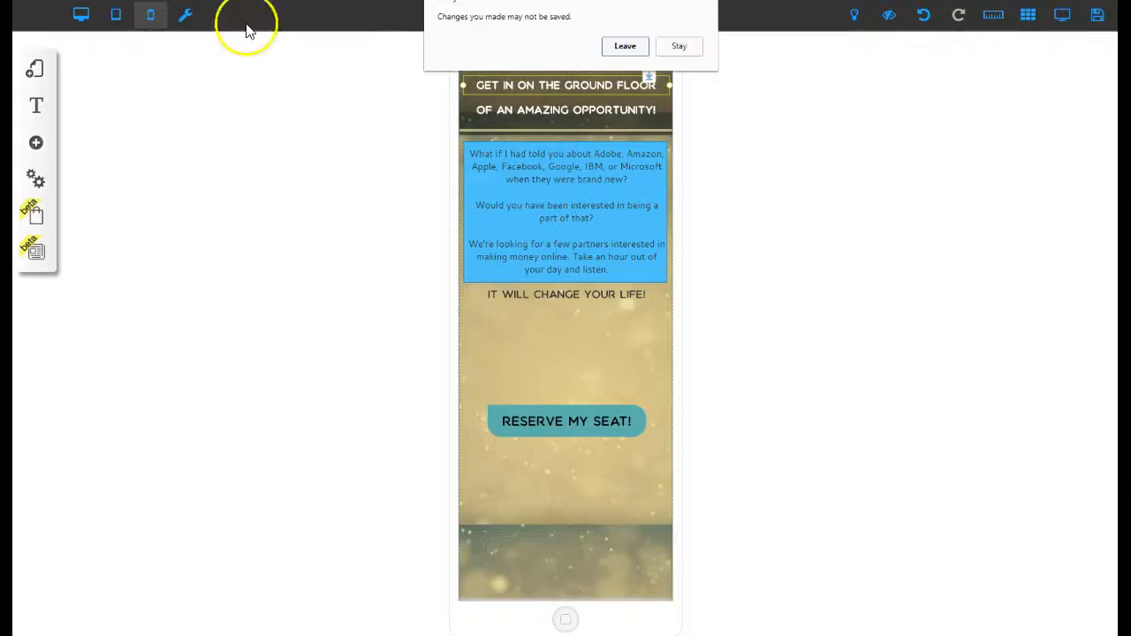
pyautogui.click(624, 48)
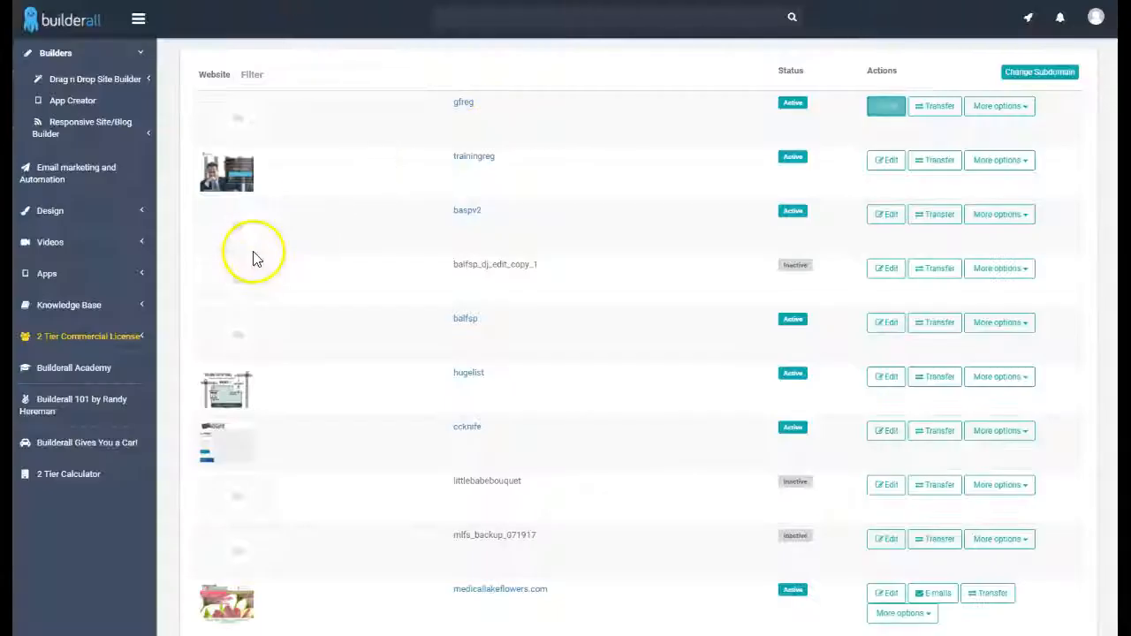
# Step: Duplicate the medicallakeflowers.com site from the site list and confirm the duplication
pyautogui.scroll(-2, 371, 464)
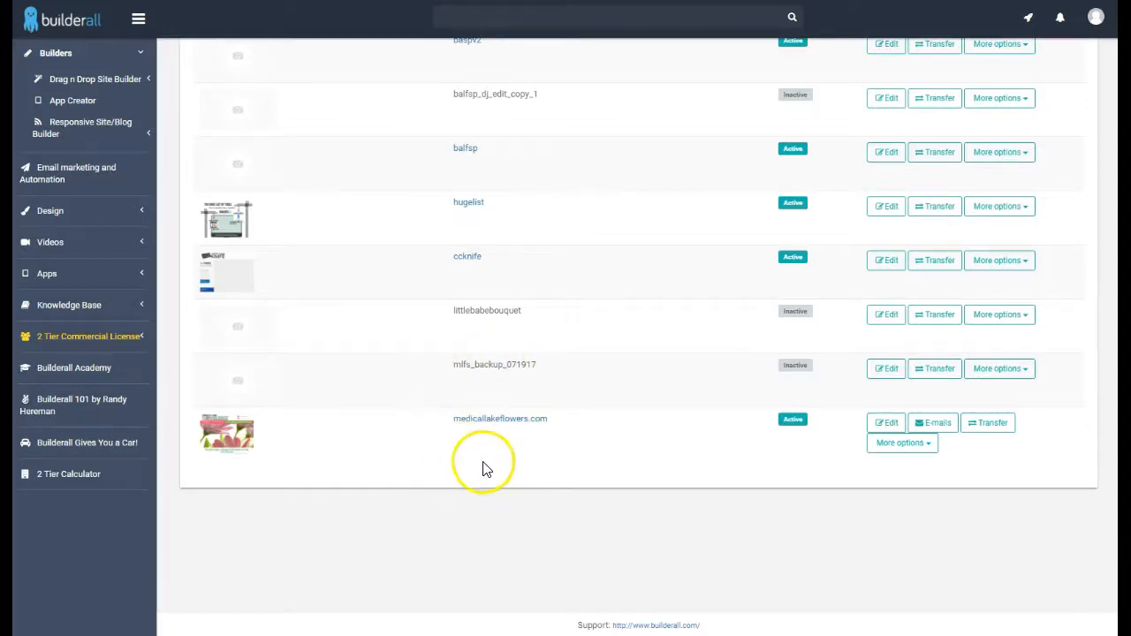
pyautogui.scroll(2, 486, 471)
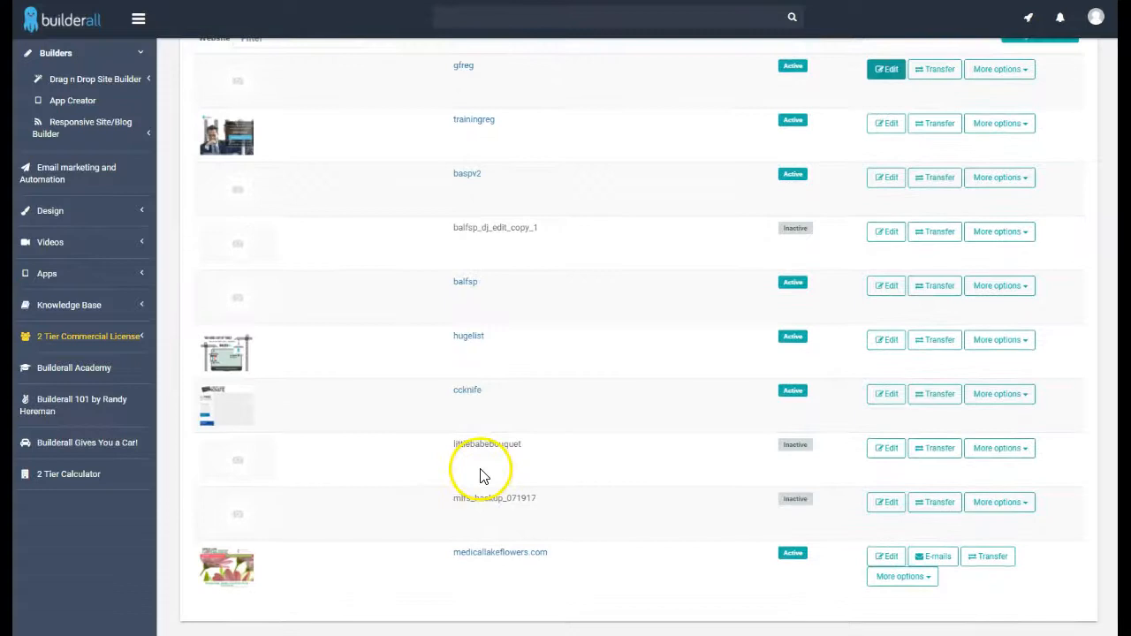
pyautogui.scroll(-1, 483, 476)
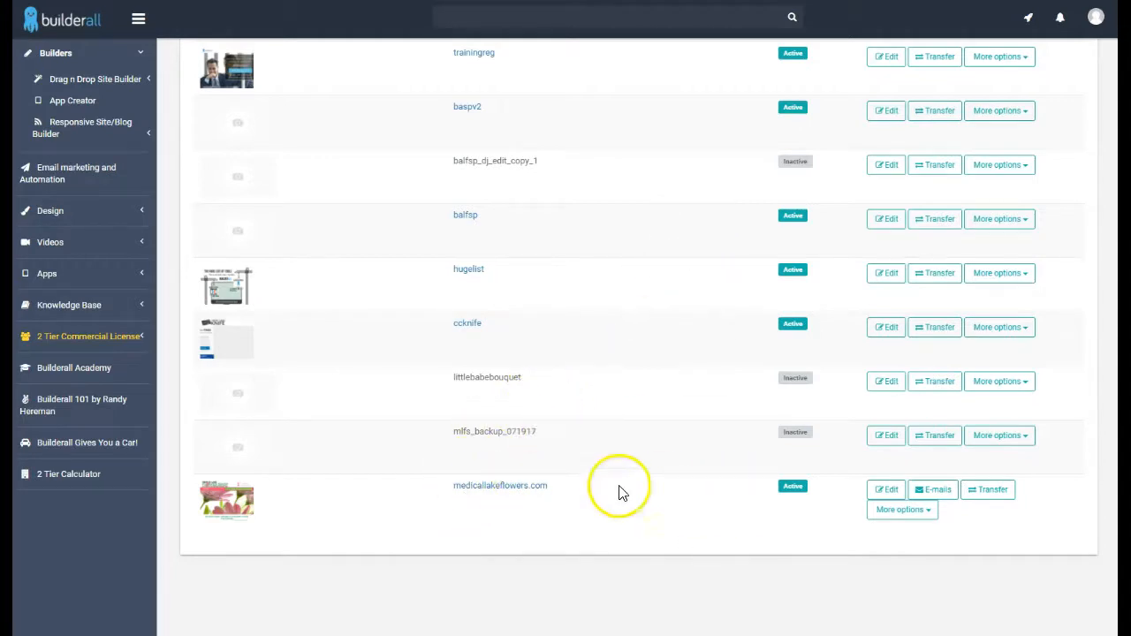
pyautogui.click(919, 511)
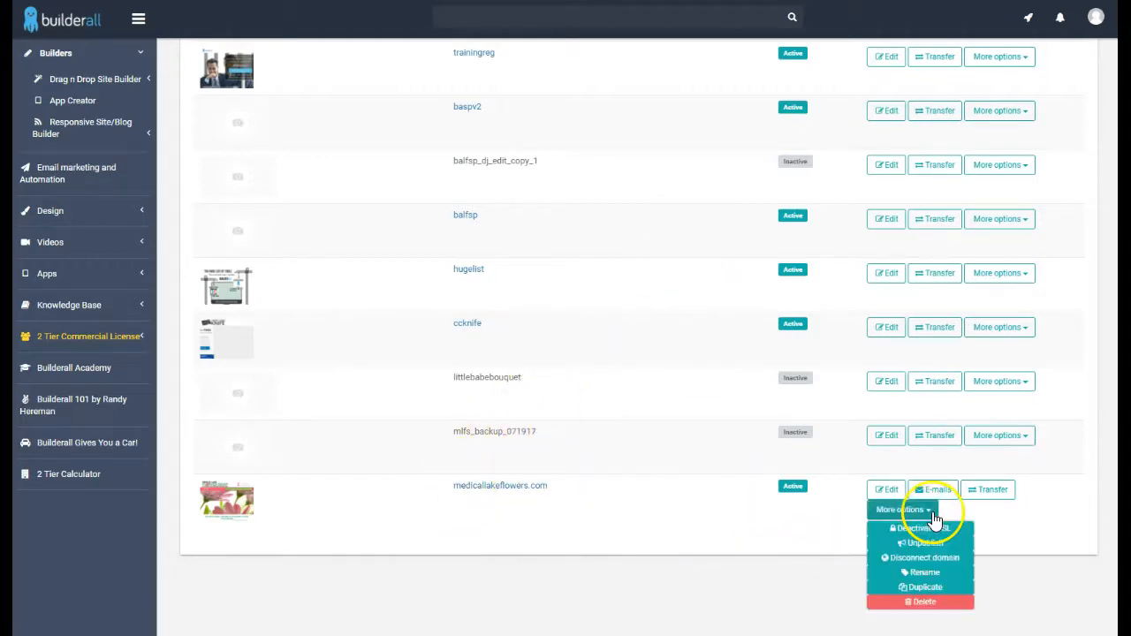
pyautogui.click(924, 590)
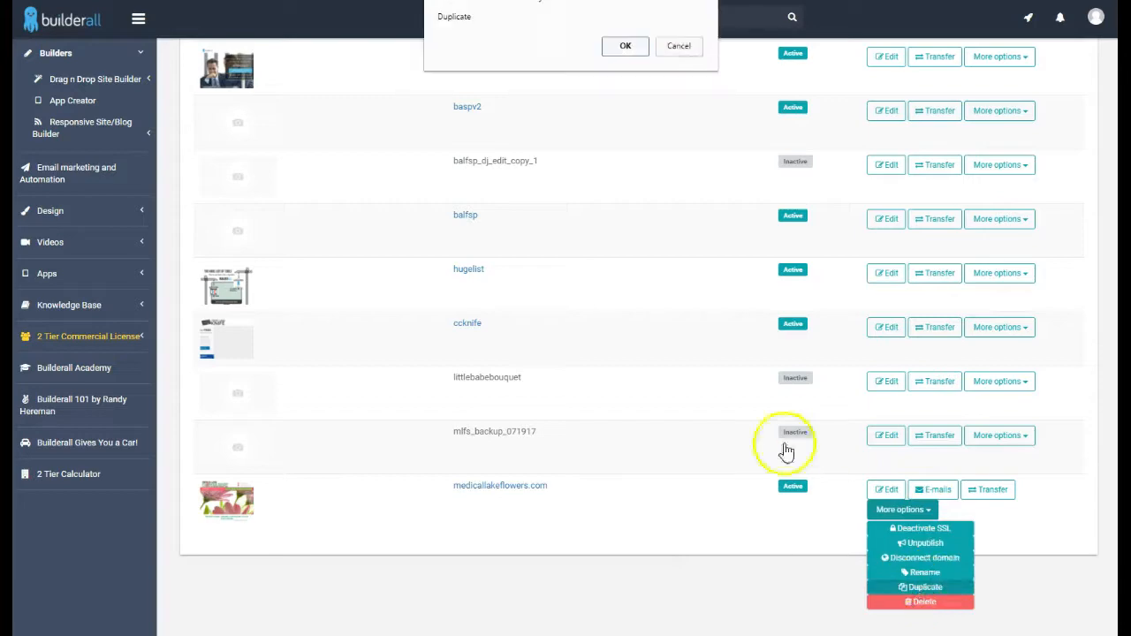
pyautogui.click(629, 46)
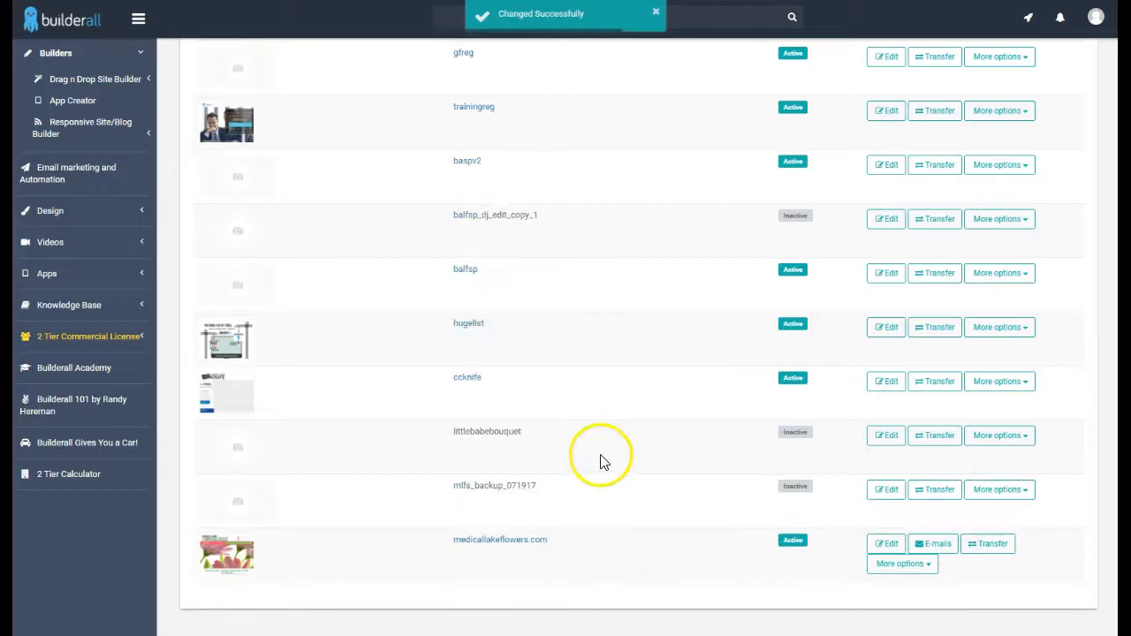
# Step: Rename the duplicated site mlfs_copy_1 as mlfs_backup_081017
pyautogui.scroll(2, 548, 499)
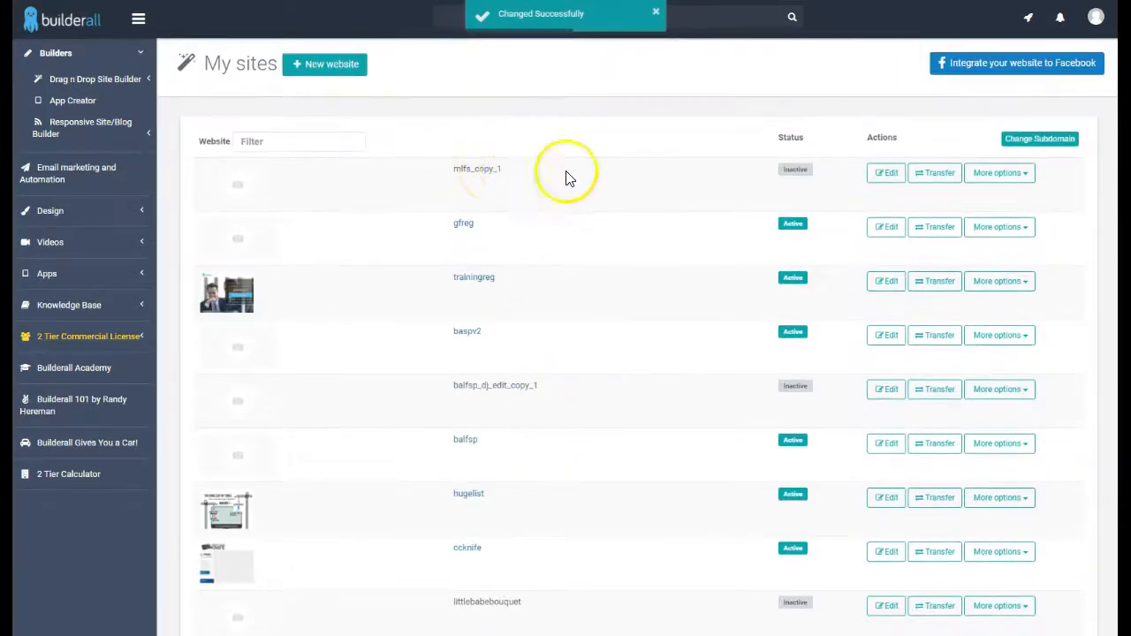
pyautogui.click(998, 173)
pyautogui.click(965, 226)
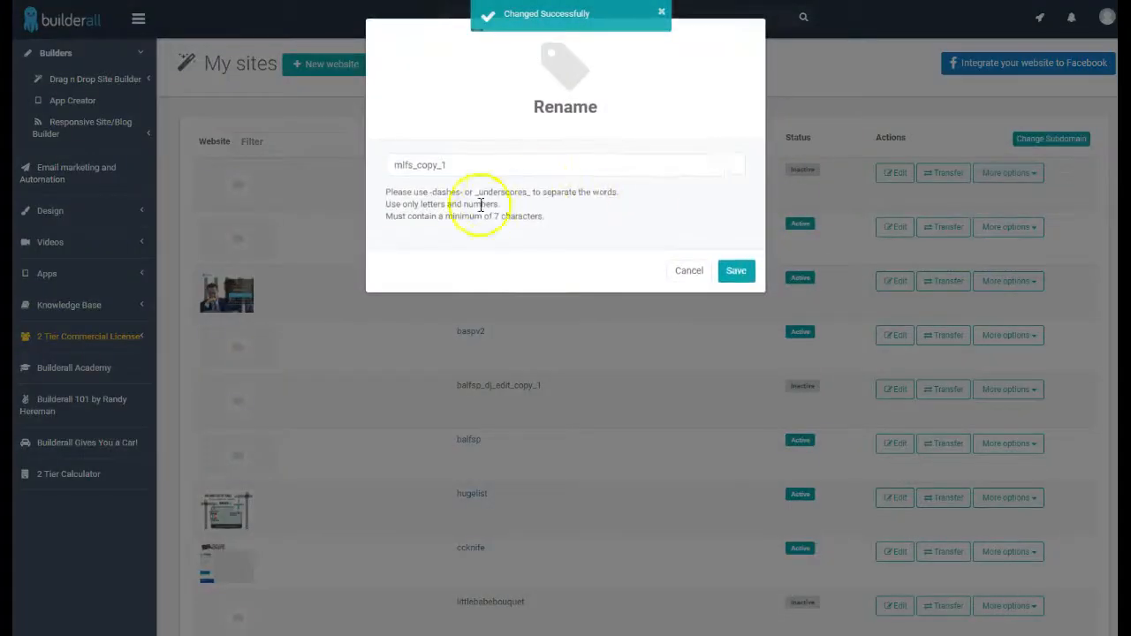
pyautogui.moveTo(416, 165); pyautogui.dragTo(553, 162)
pyautogui.write('backu')
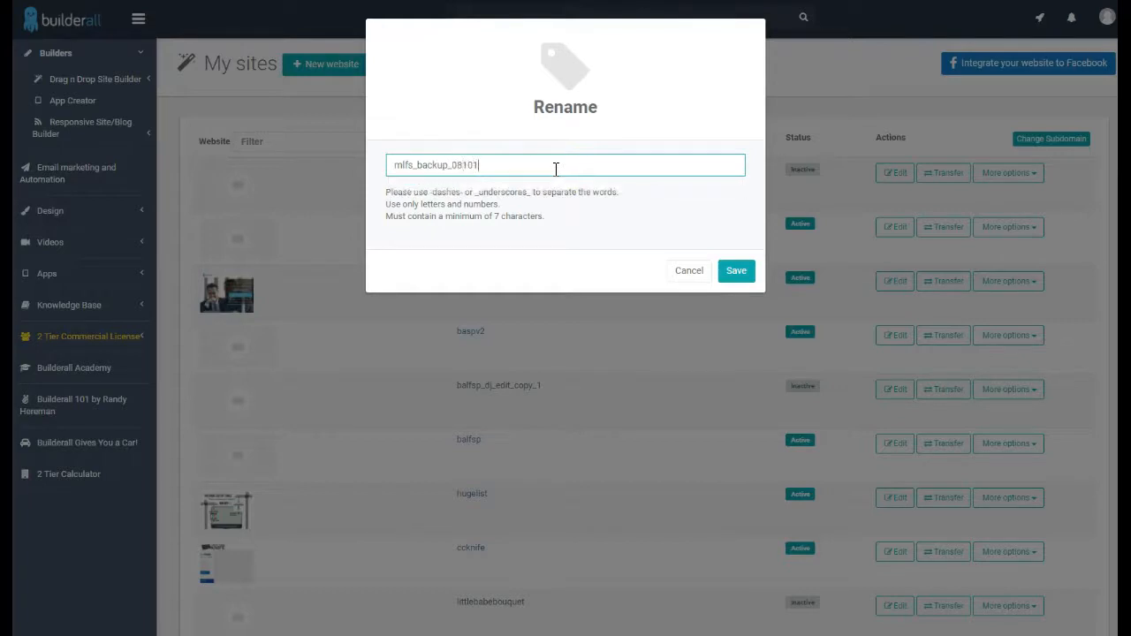
pyautogui.click(737, 271)
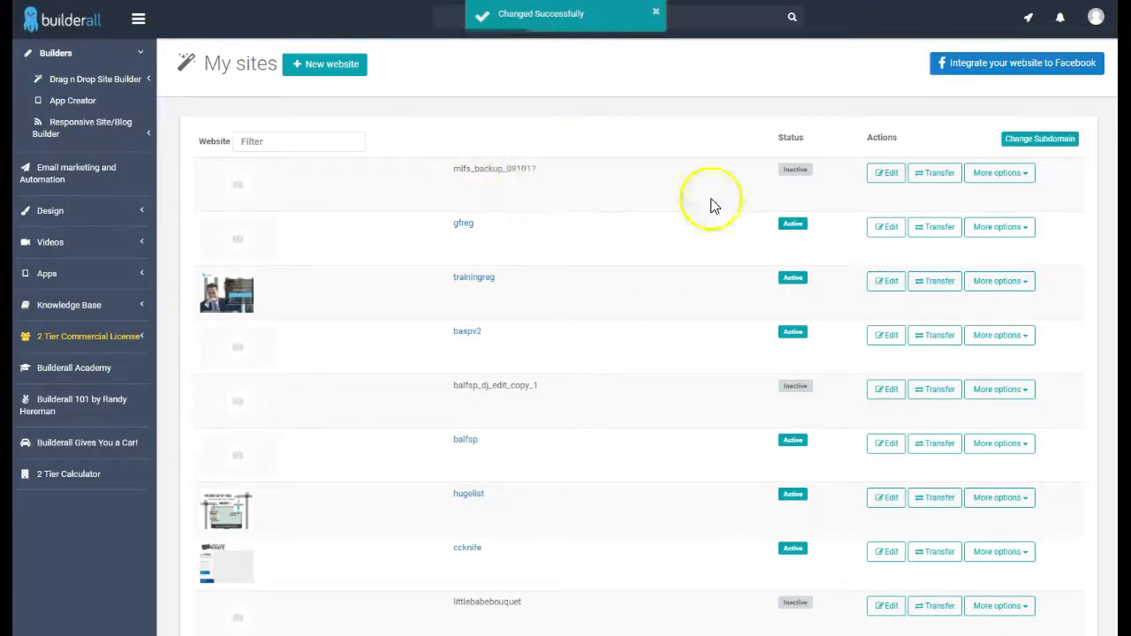
# Step: Compare the domain options available for medicallakeflowers.com and for the mlfs_backup_081017 copy
pyautogui.scroll(-3, 530, 530)
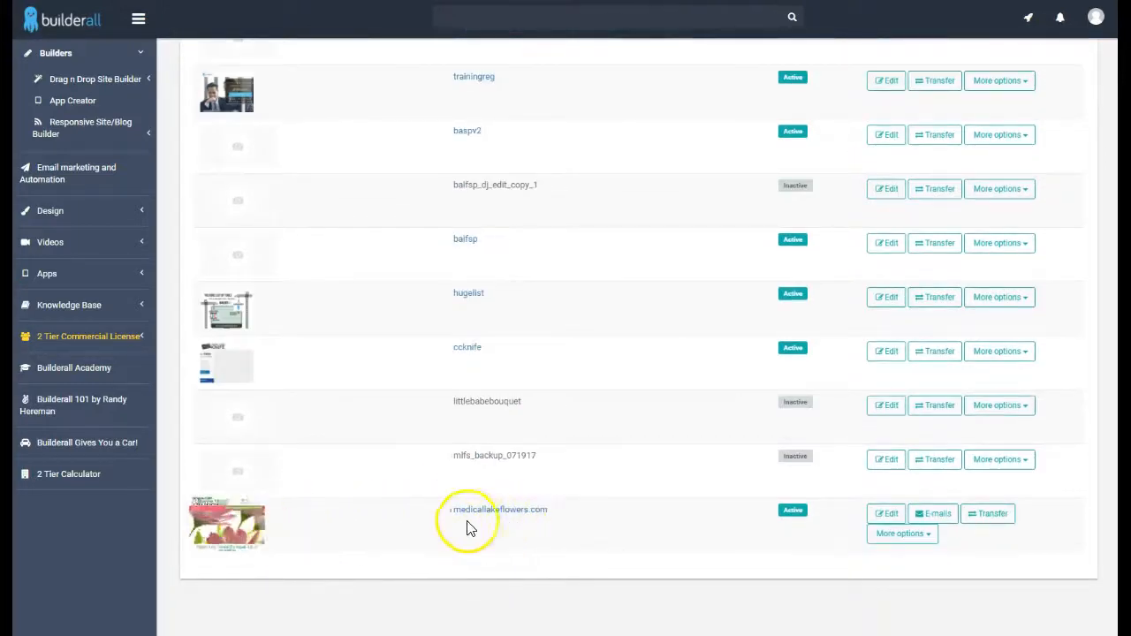
pyautogui.click(923, 534)
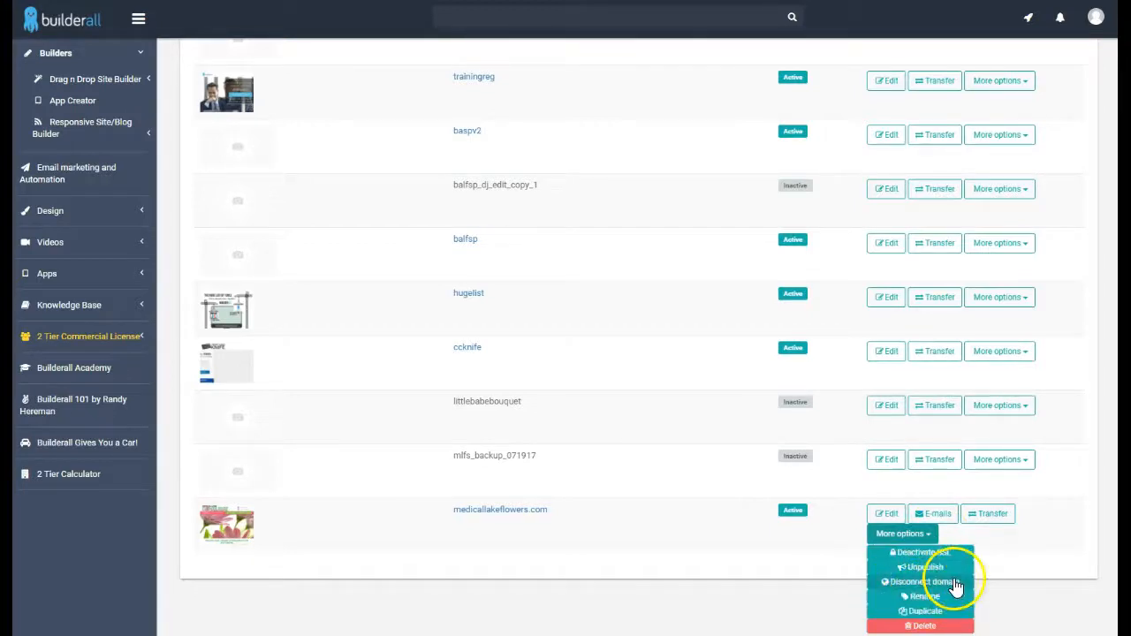
pyautogui.click(769, 525)
pyautogui.scroll(3, 698, 477)
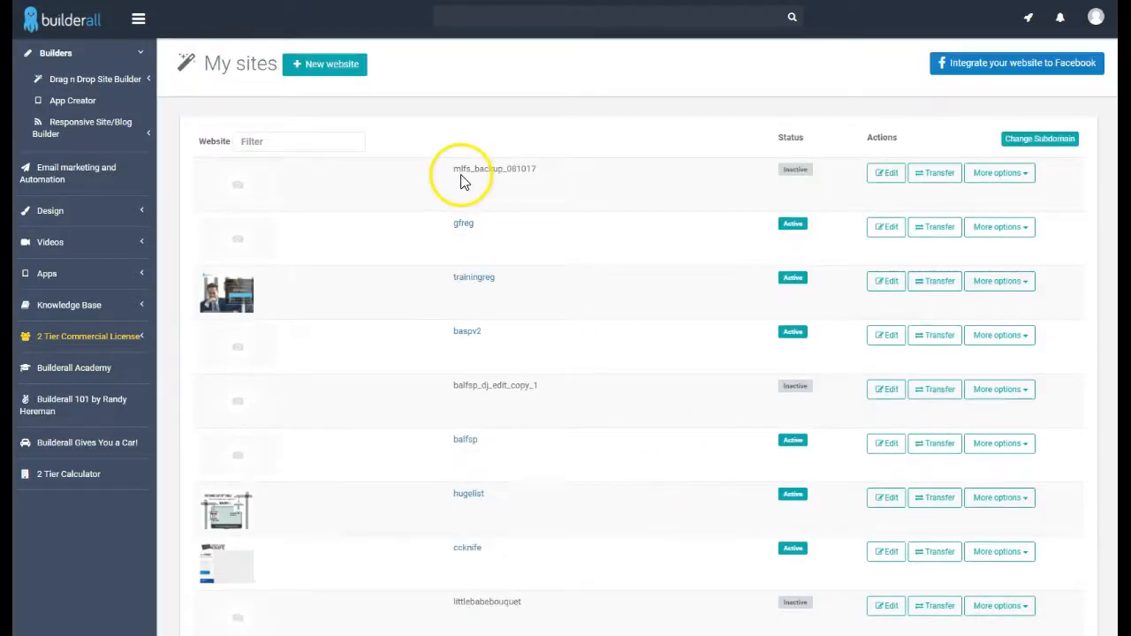
pyautogui.click(1005, 173)
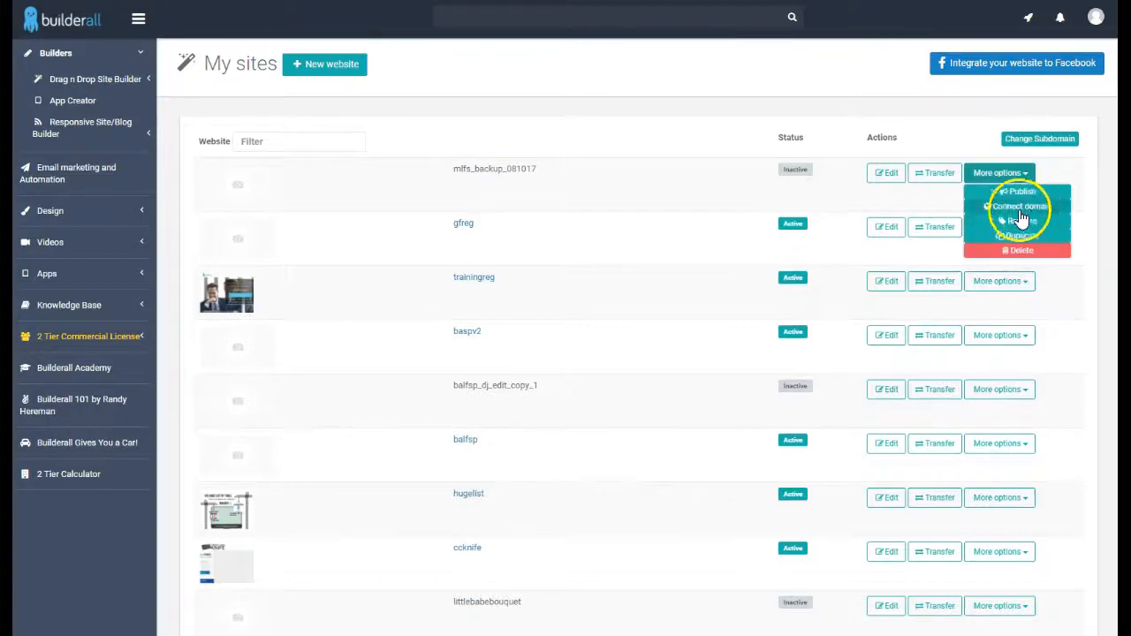
pyautogui.click(636, 168)
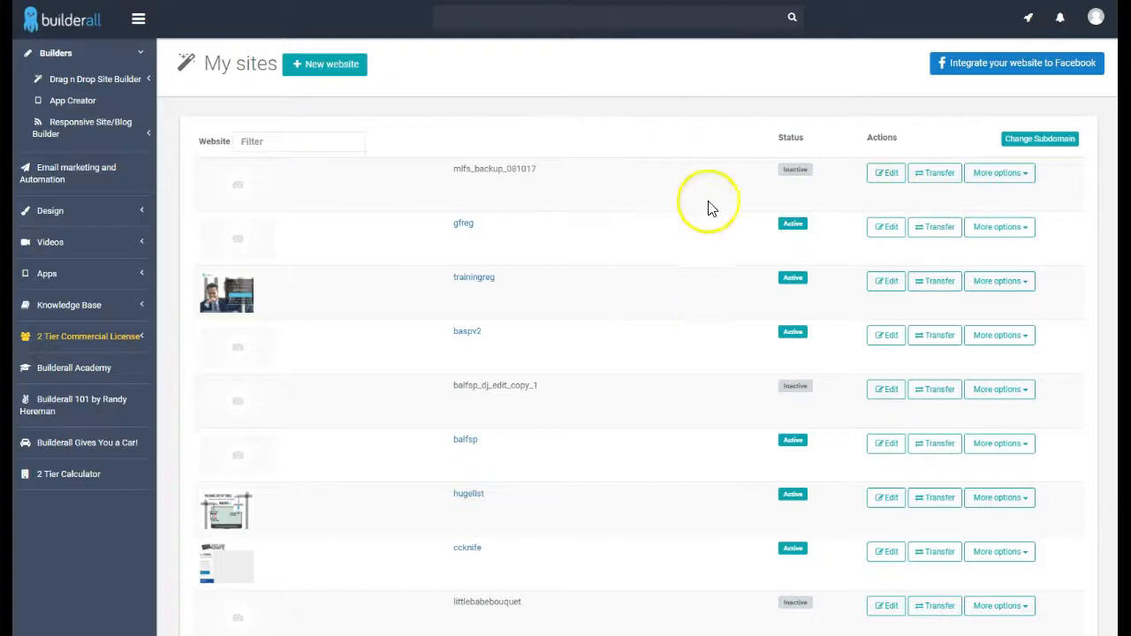
# Step: Review the list of sites and open the mlfs_backup_081017 site for editing
pyautogui.scroll(-5, 618, 416)
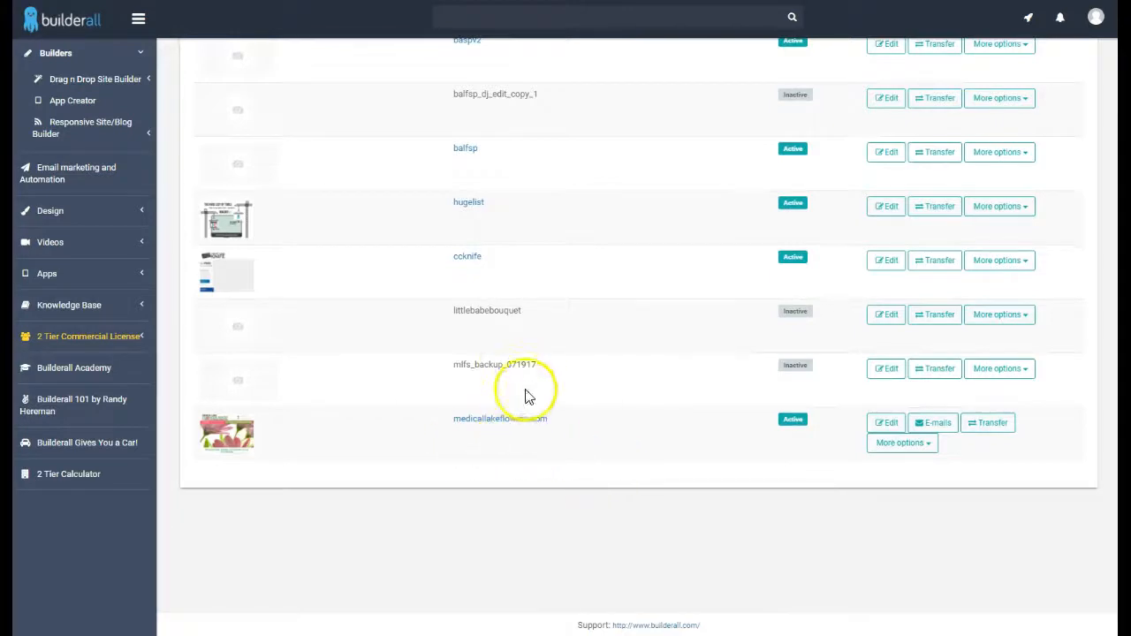
pyautogui.scroll(3, 574, 442)
pyautogui.scroll(-2, 574, 411)
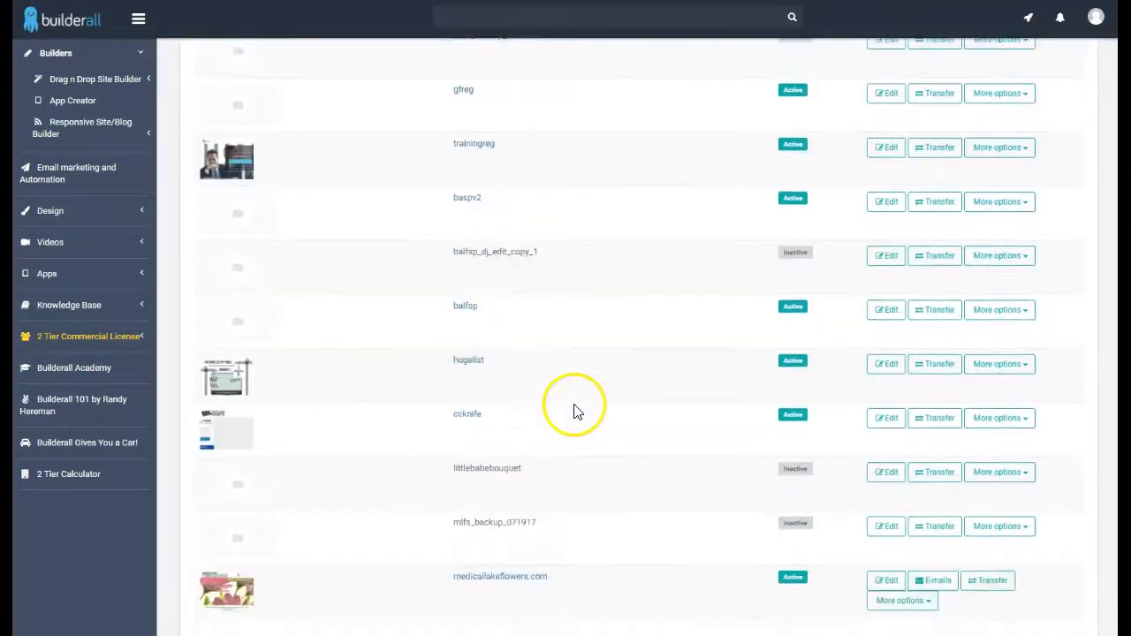
pyautogui.scroll(-2, 578, 410)
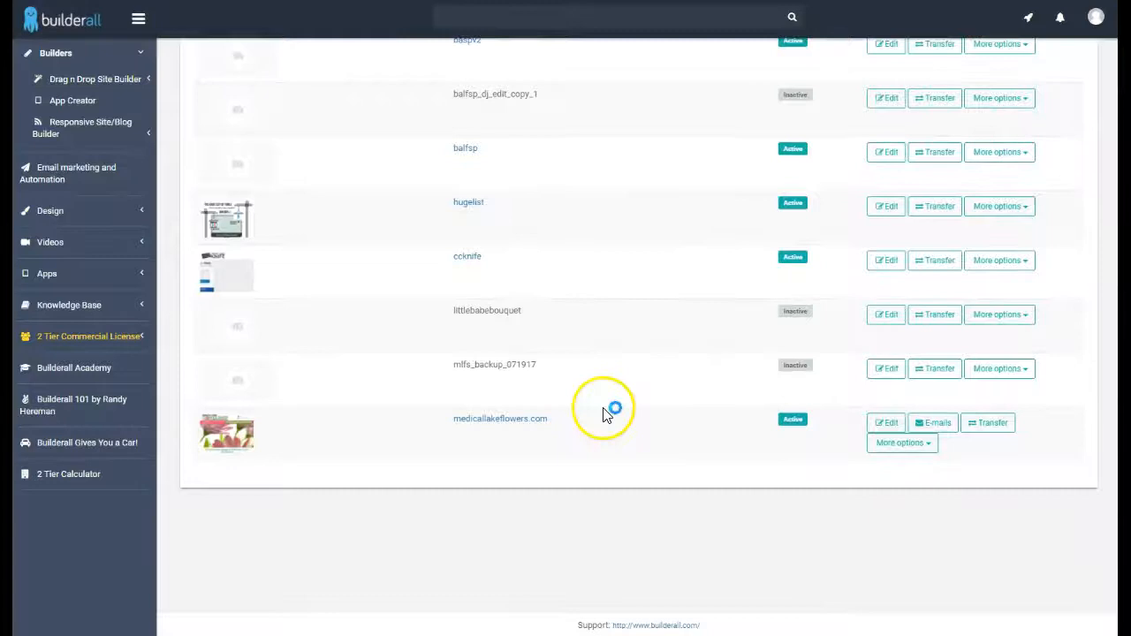
pyautogui.scroll(3, 603, 411)
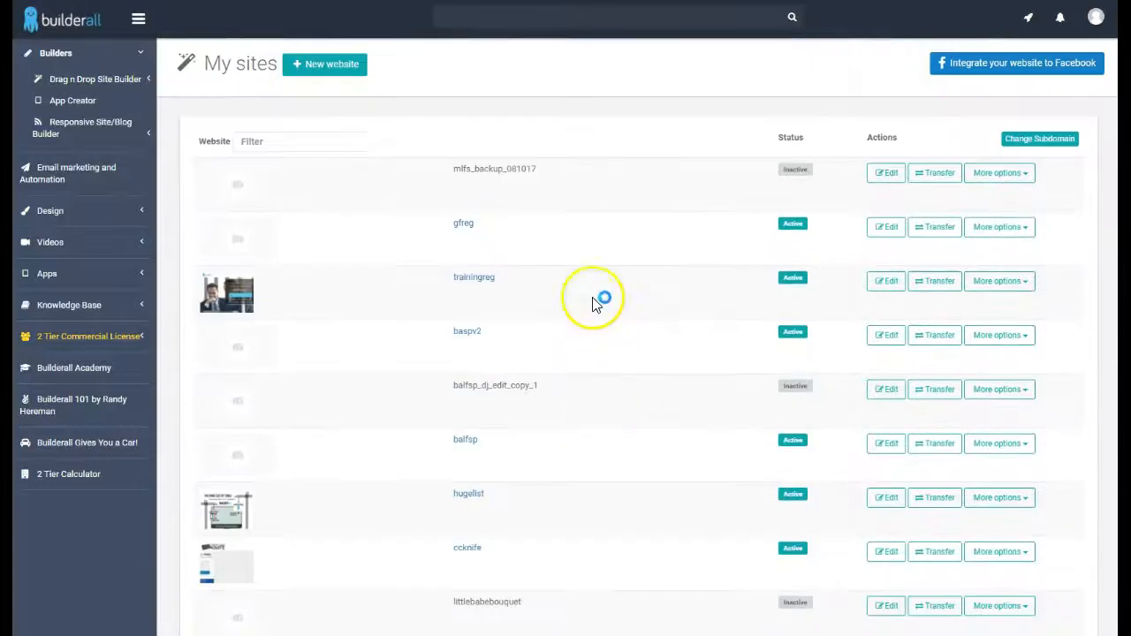
pyautogui.click(887, 173)
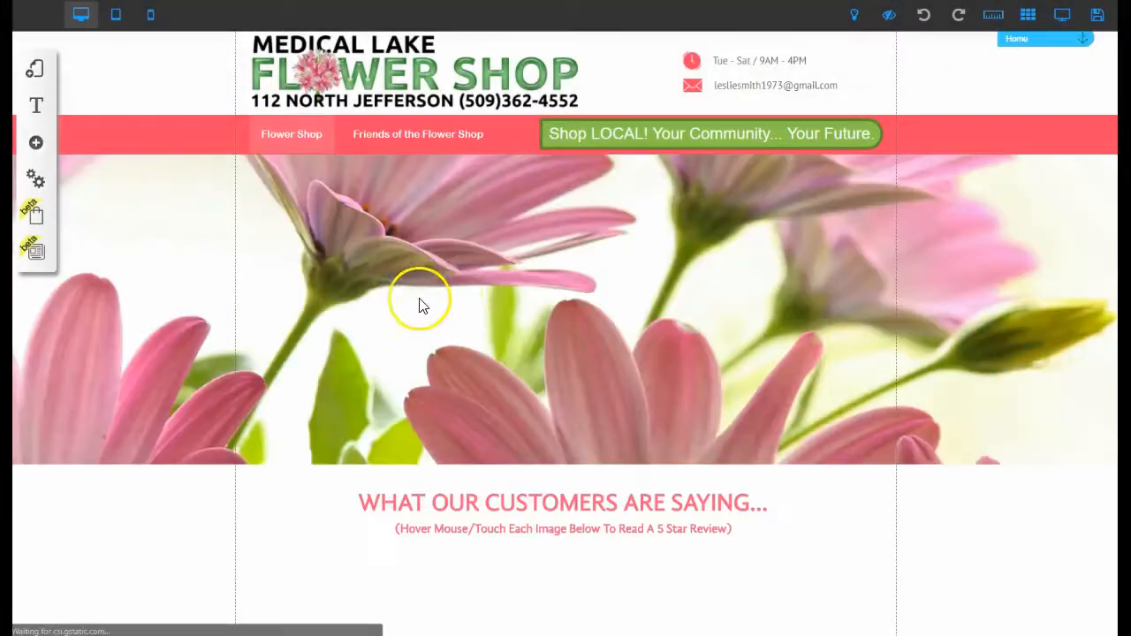
# Step: Delete the first customer review box under the "What Our Customers Are Saying" heading in the desktop layout
pyautogui.scroll(-7, 500, 300)
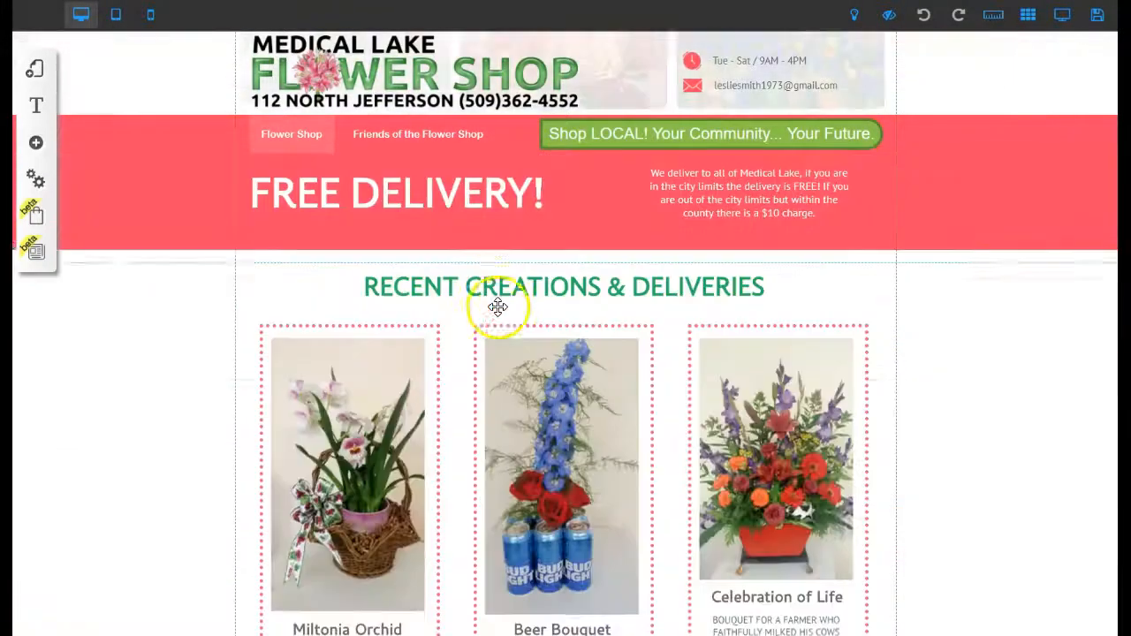
pyautogui.scroll(3, 447, 295)
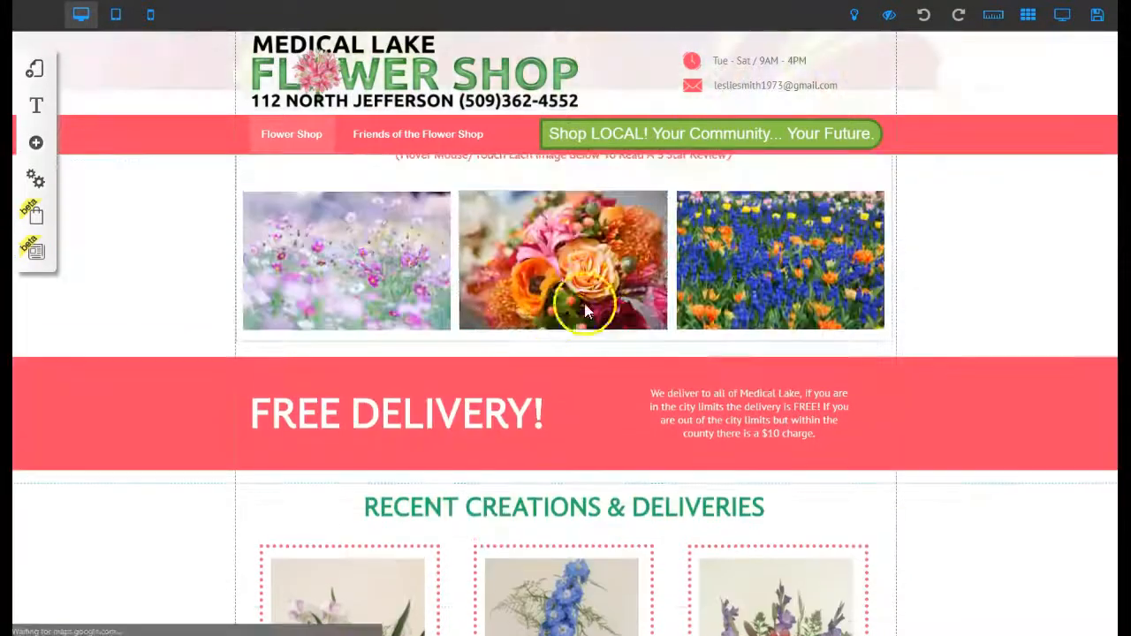
pyautogui.scroll(3, 583, 309)
pyautogui.moveTo(373, 442)
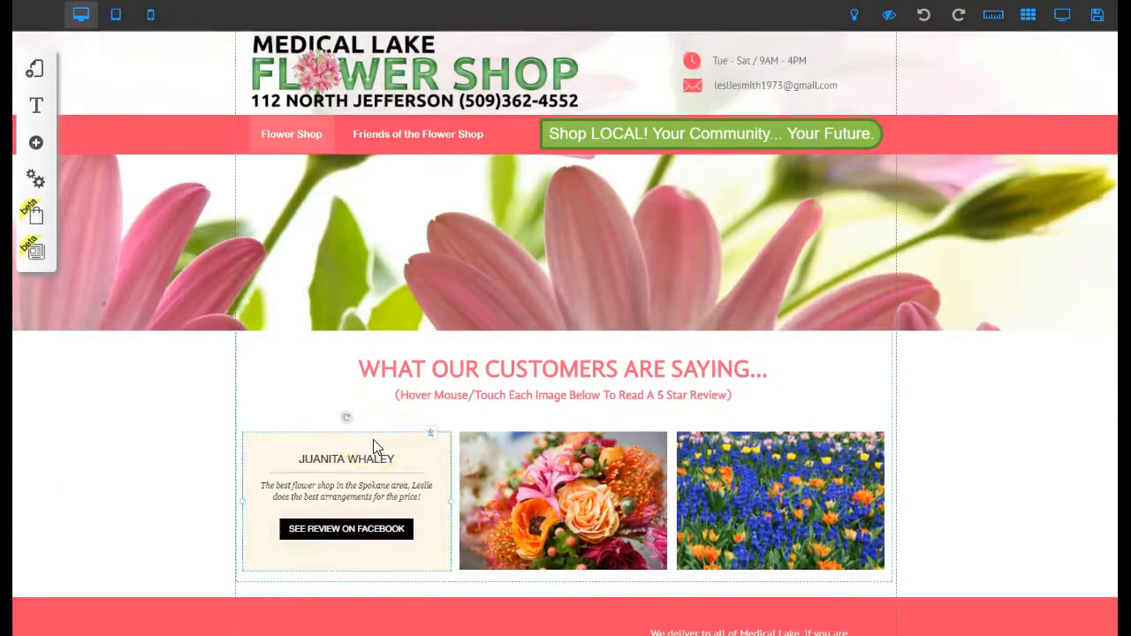
pyautogui.press('Delete')
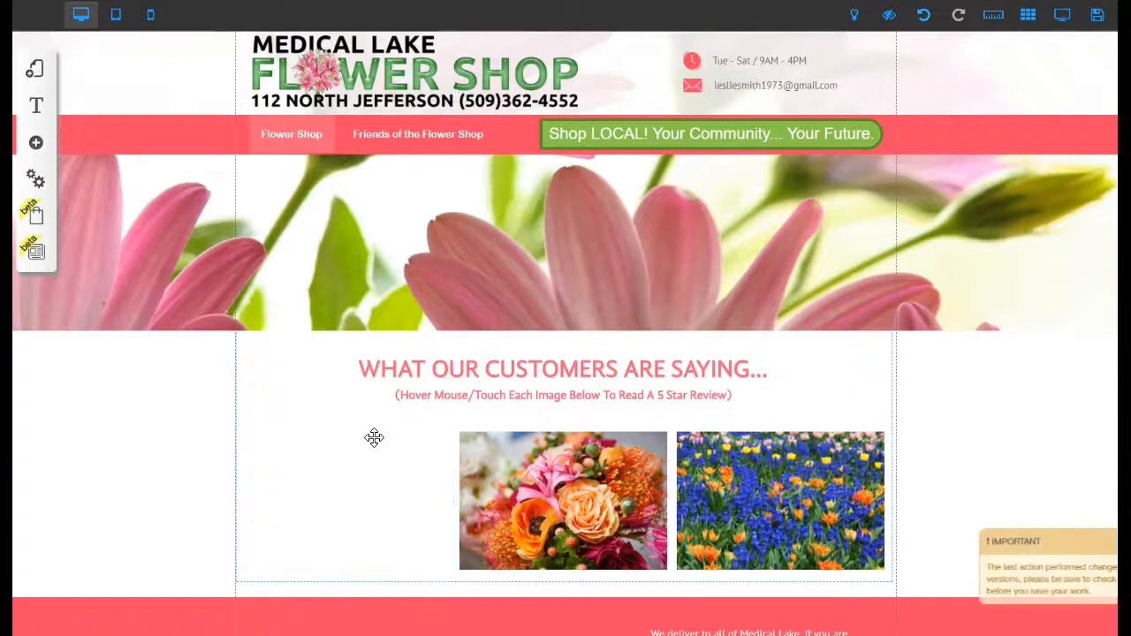
pyautogui.scroll(-3, 619, 396)
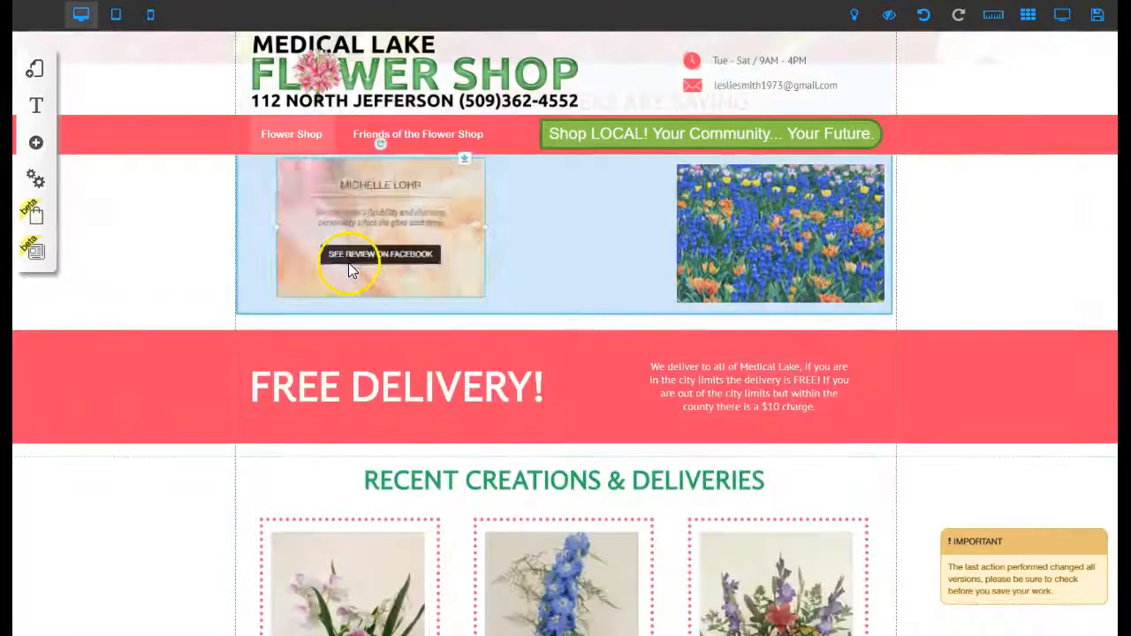
# Step: Move the blue tulip image onto the FREE DELIVERY! banner and displace the Recent Creations pictures and the Shop LOCAL! text
pyautogui.moveTo(685, 263); pyautogui.dragTo(692, 392)
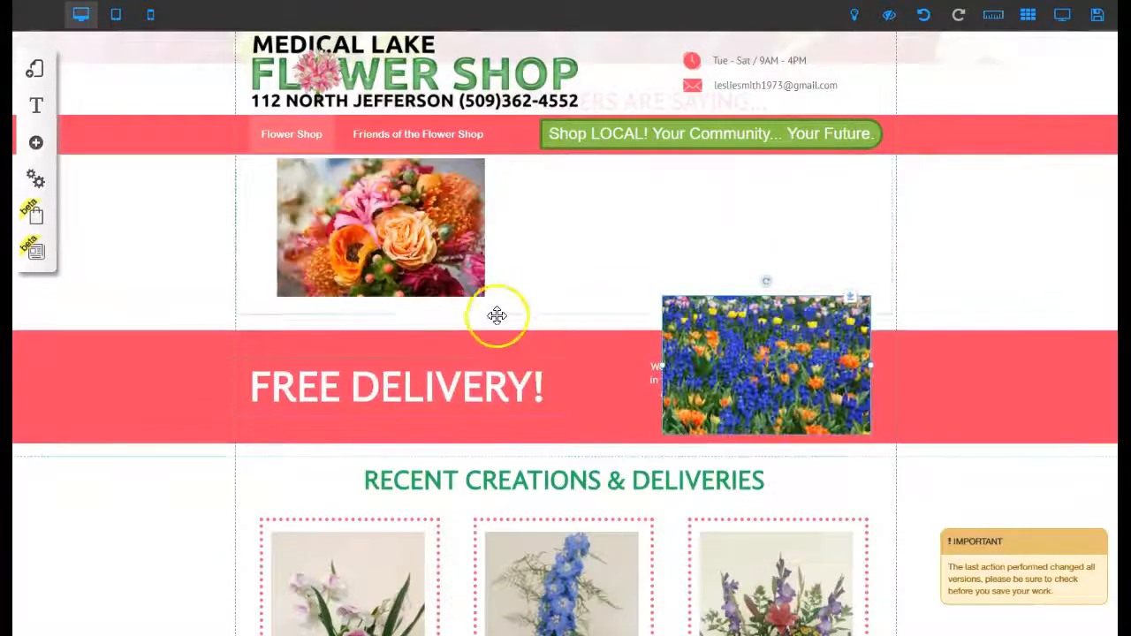
pyautogui.moveTo(504, 522); pyautogui.dragTo(534, 334)
pyautogui.moveTo(341, 531); pyautogui.dragTo(702, 260)
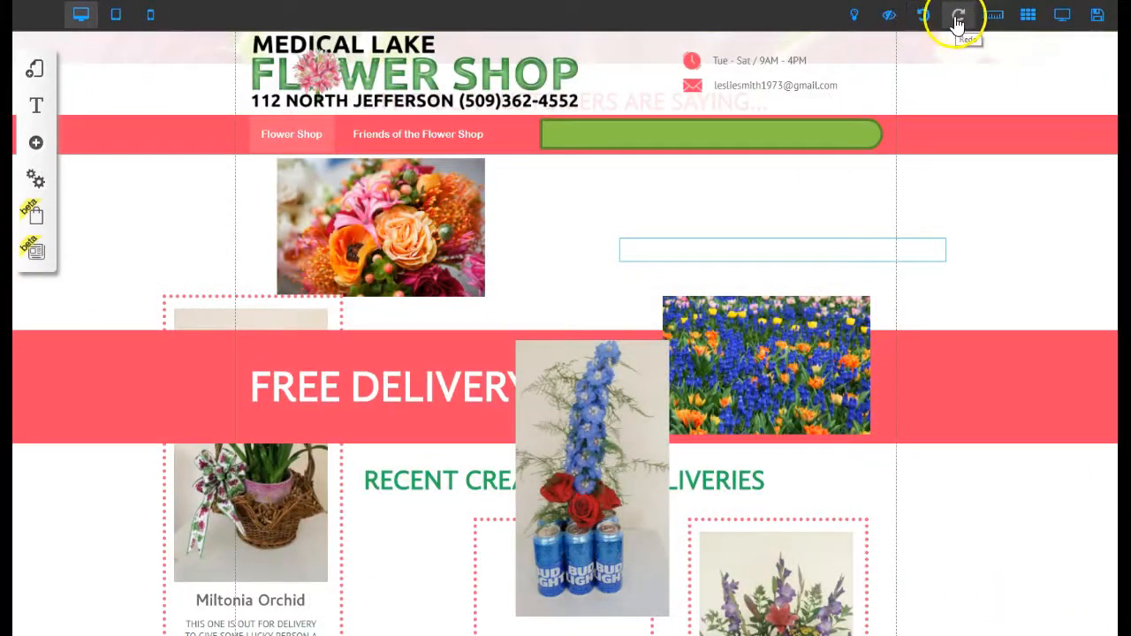
# Step: Undo all the element moves and the deletion of the first customer review box, dismissing the root element alert
pyautogui.click(923, 26)
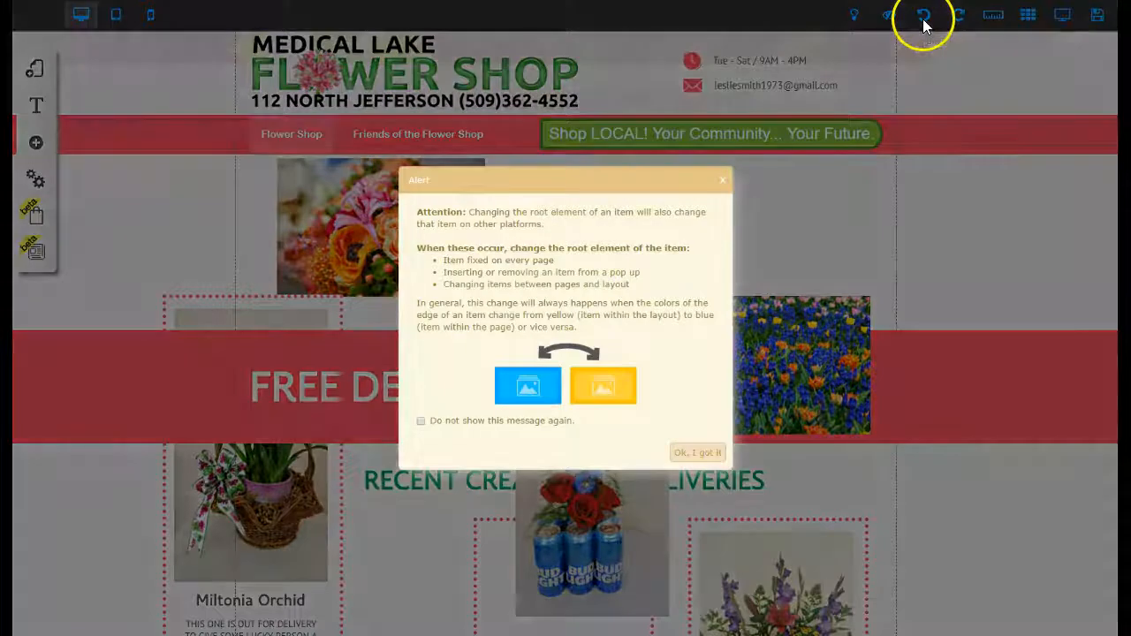
pyautogui.click(700, 451)
pyautogui.click(925, 23)
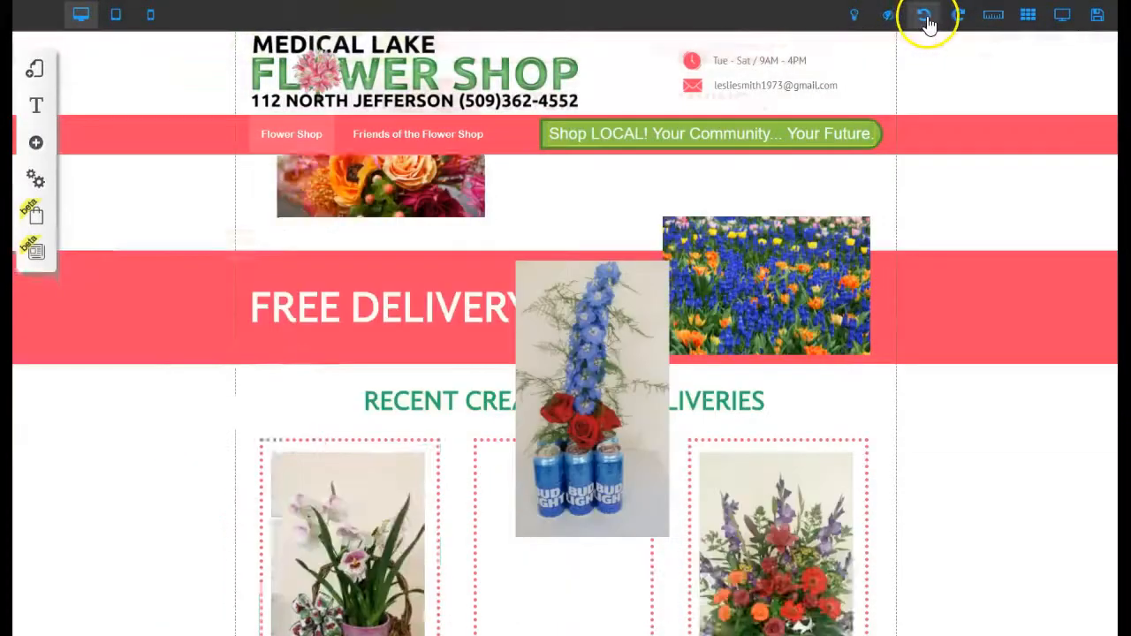
pyautogui.click(925, 23)
pyautogui.click(926, 23)
pyautogui.click(926, 23)
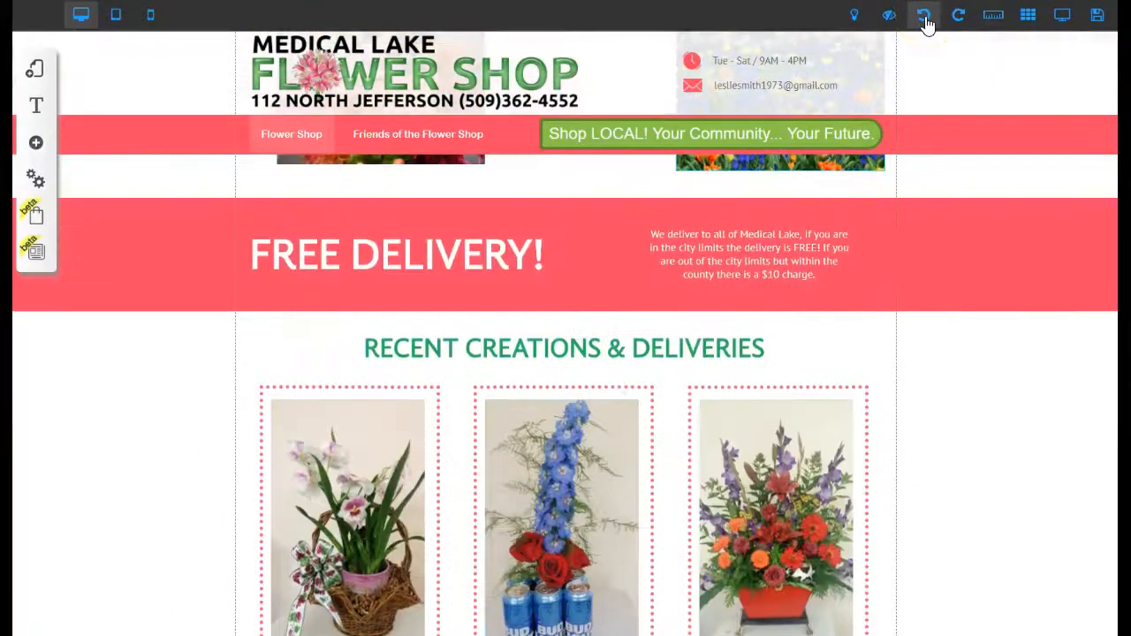
pyautogui.click(926, 23)
pyautogui.scroll(5, 875, 252)
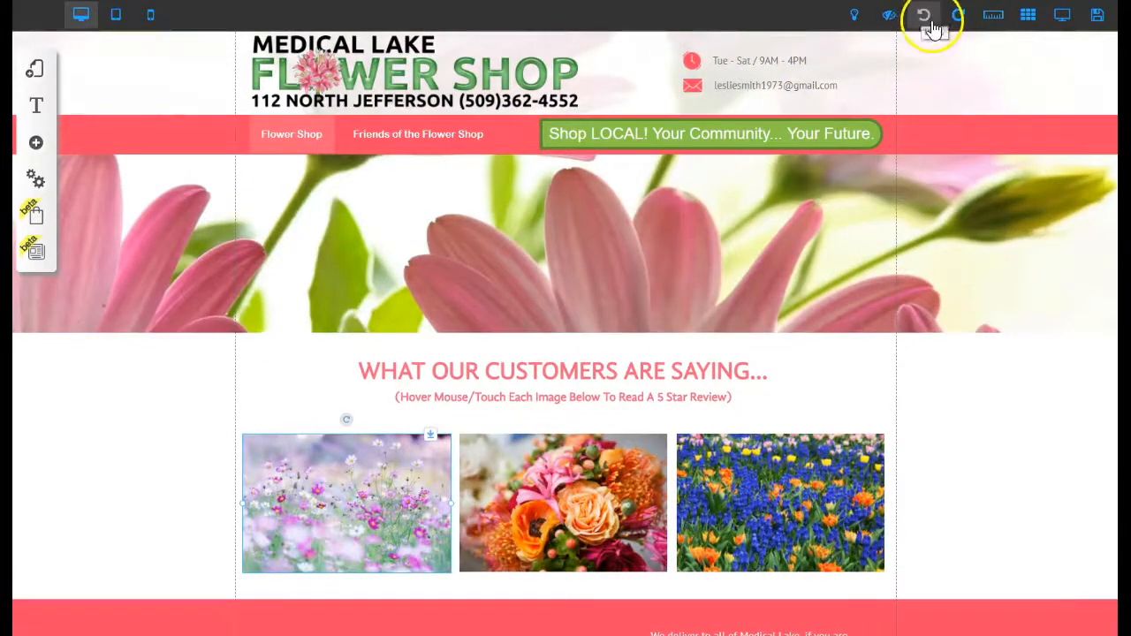
# Step: Redo the review box deletion and the moves of the review images and the middle Recent Creations picture
pyautogui.scroll(-3, 664, 353)
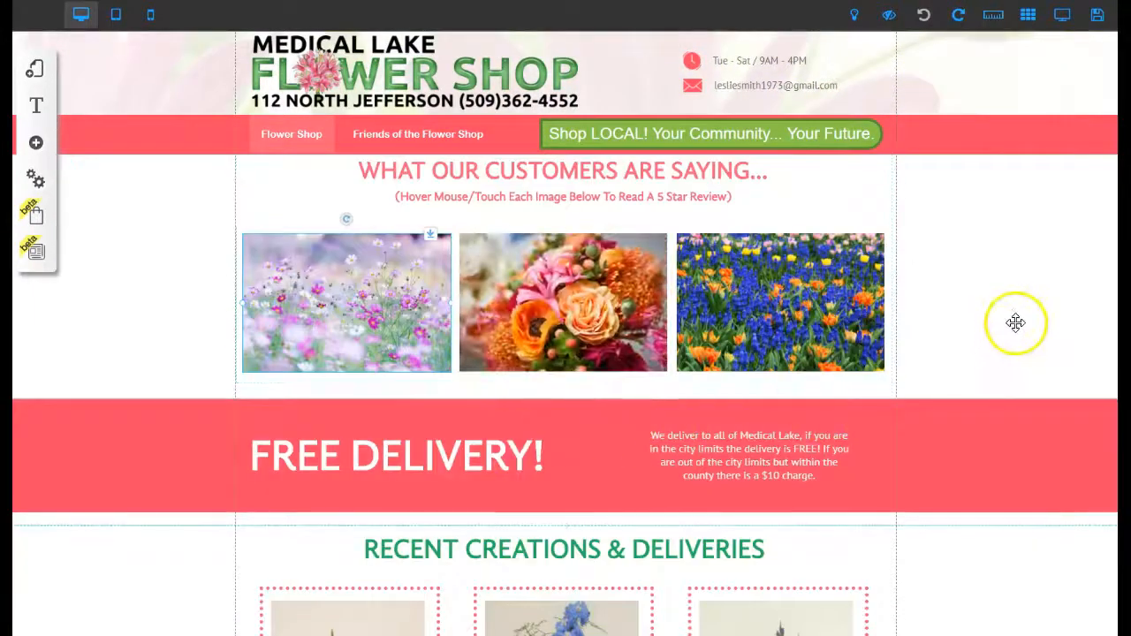
pyautogui.scroll(-3, 517, 454)
pyautogui.scroll(5, 766, 111)
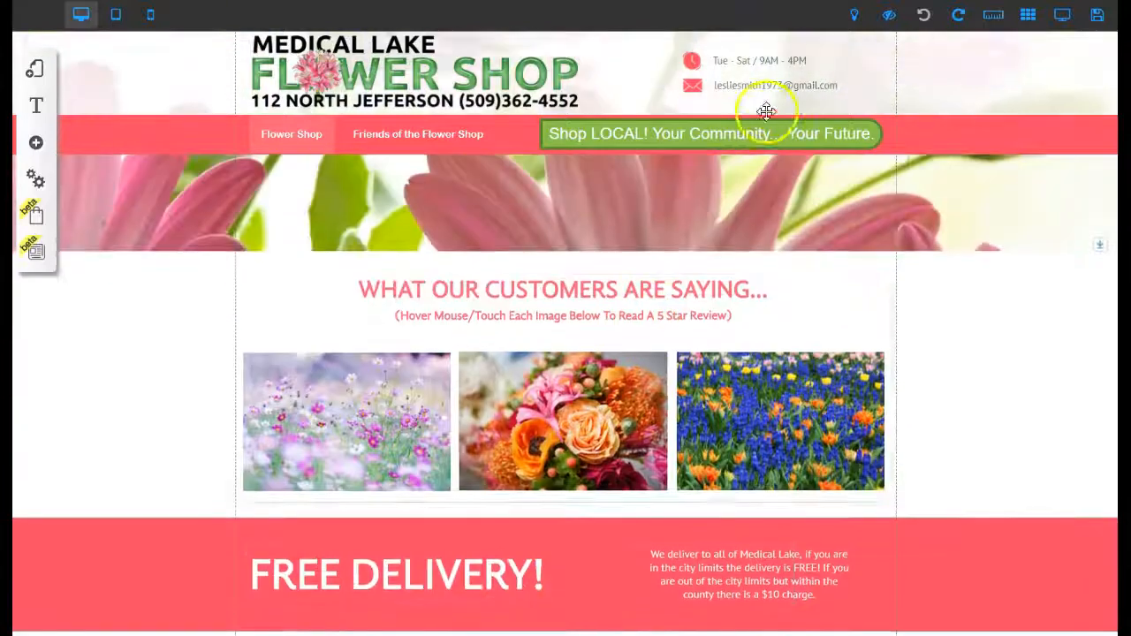
pyautogui.click(957, 16)
pyautogui.click(957, 16)
pyautogui.click(958, 16)
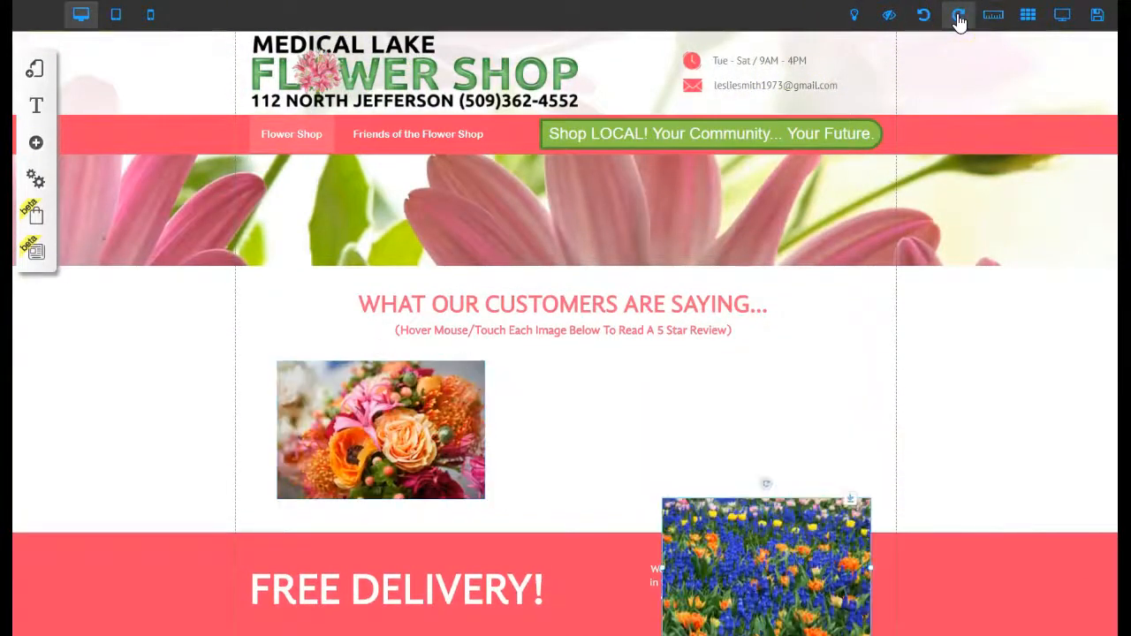
pyautogui.click(959, 21)
# Step: Undo the redone changes again, back to the original arrangement of review images and Recent Creations pictures
pyautogui.click(924, 17)
pyautogui.click(924, 17)
pyautogui.click(924, 16)
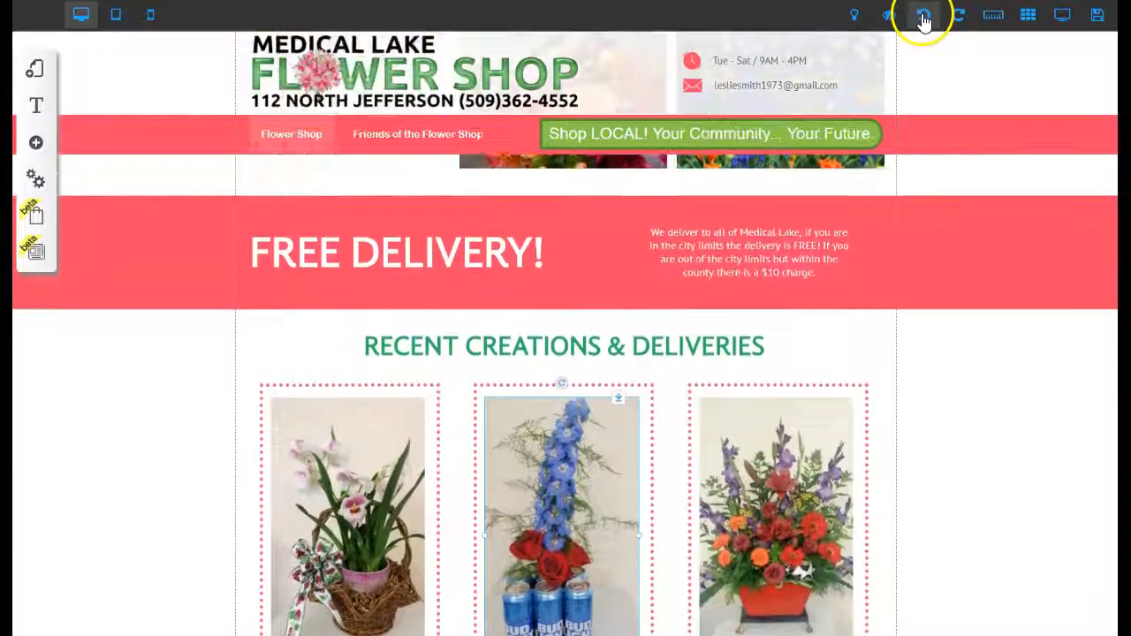
pyautogui.click(924, 17)
pyautogui.scroll(3, 892, 146)
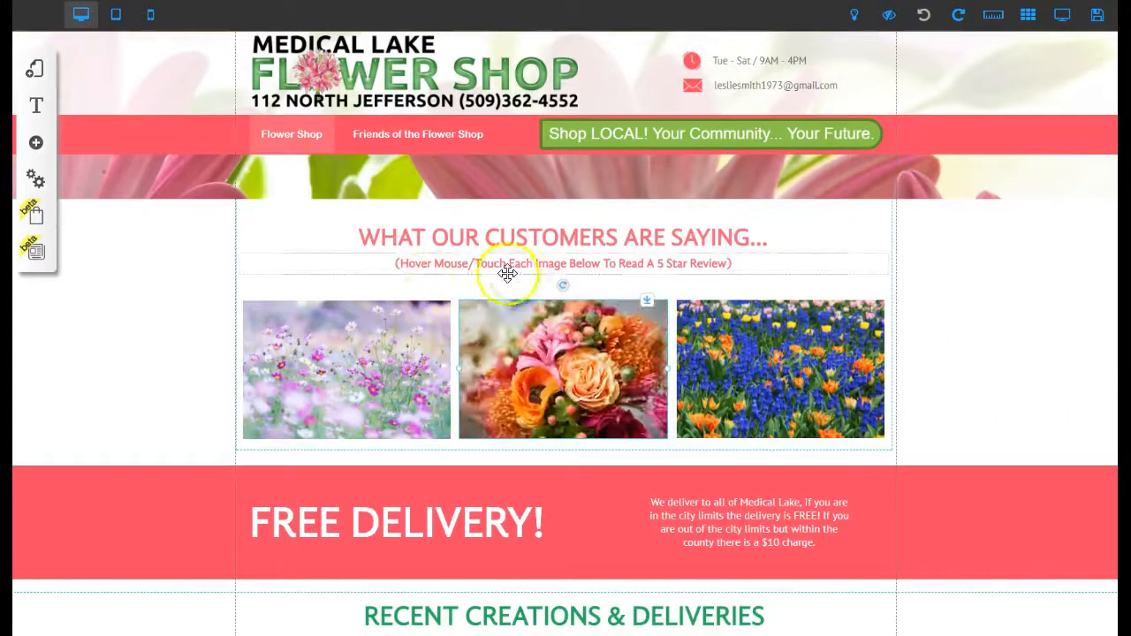
# Step: Check the desktop page from the customer reviews down to the map and back up to the header
pyautogui.moveTo(593, 410)
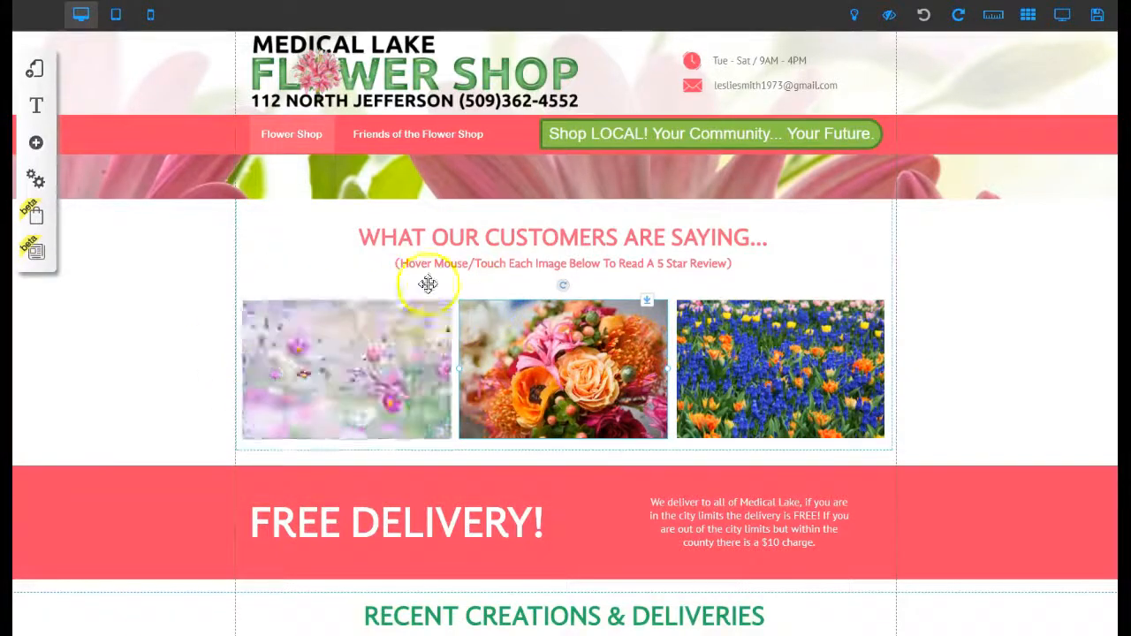
pyautogui.scroll(-15, 316, 384)
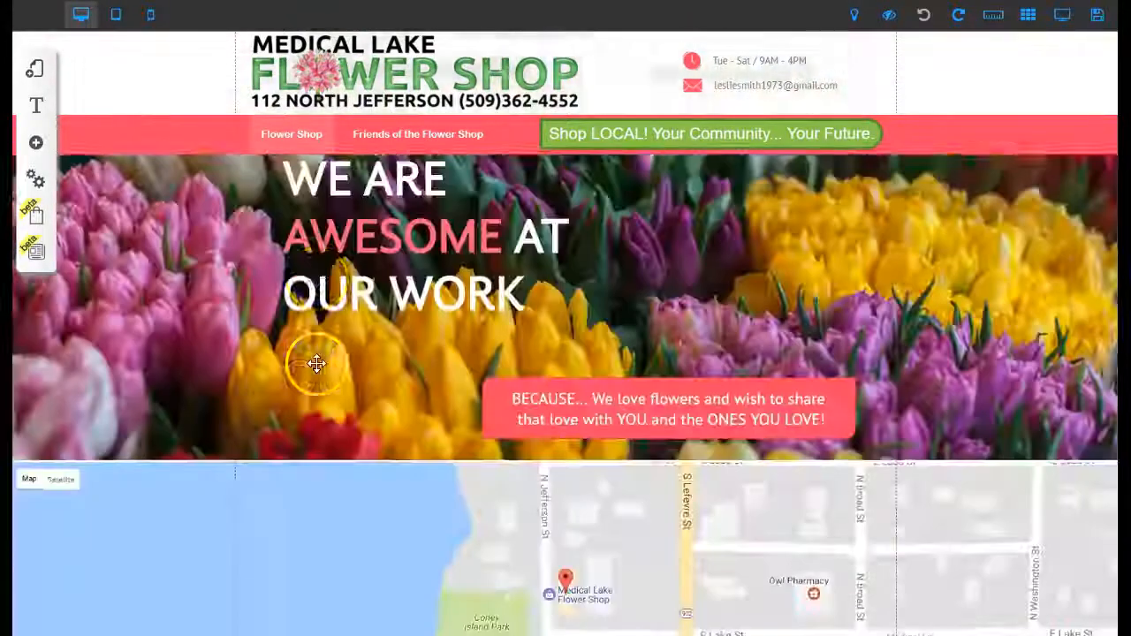
pyautogui.scroll(10, 316, 357)
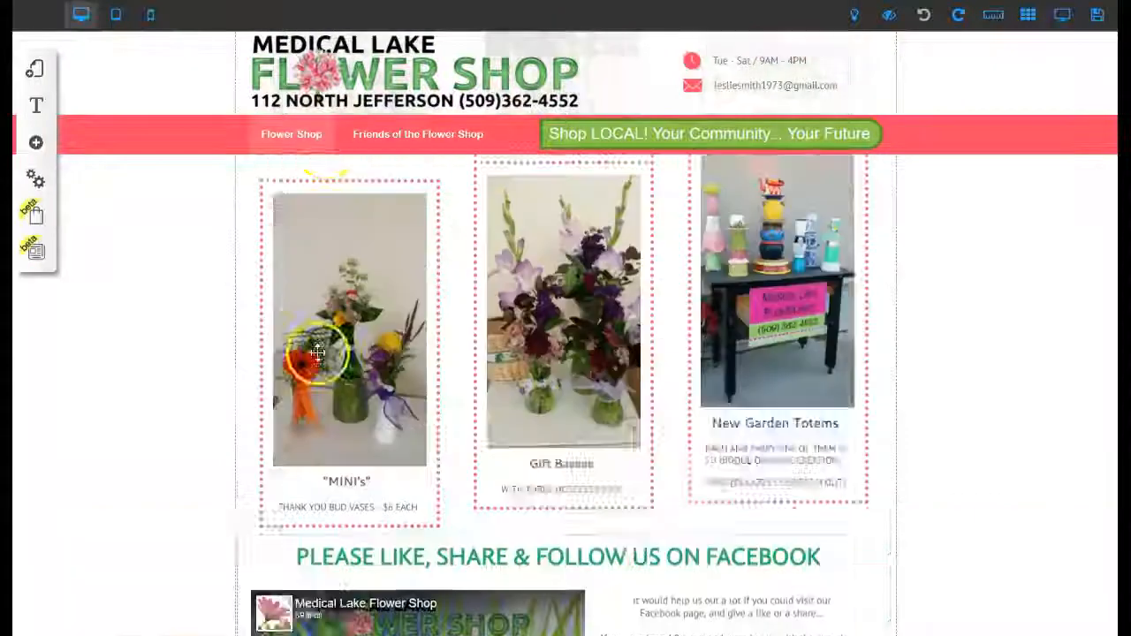
pyautogui.scroll(10, 316, 347)
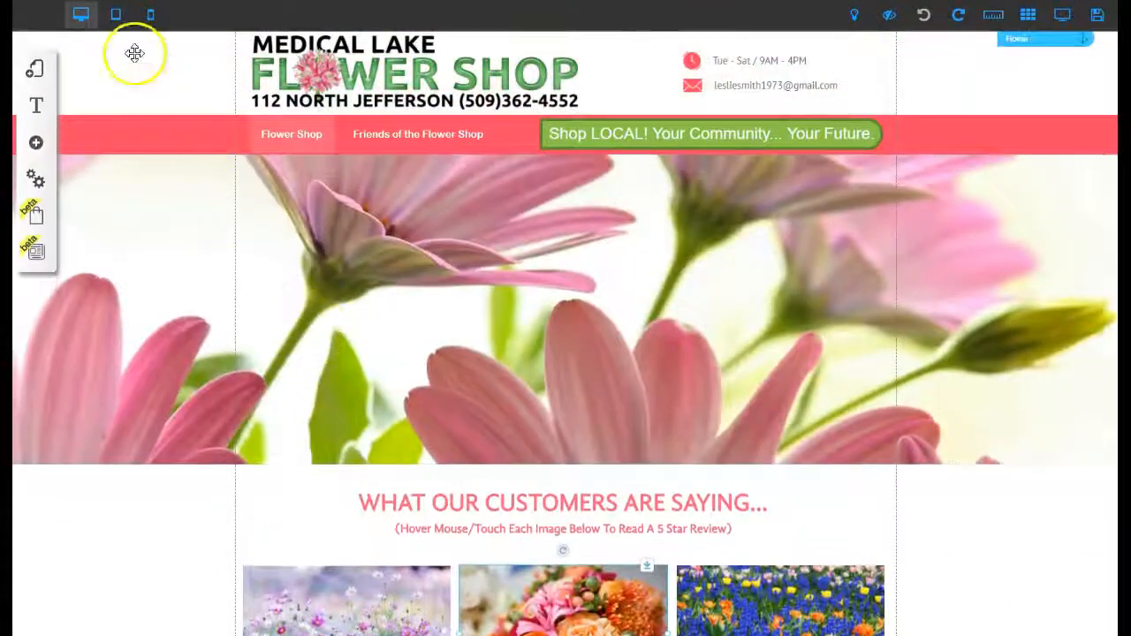